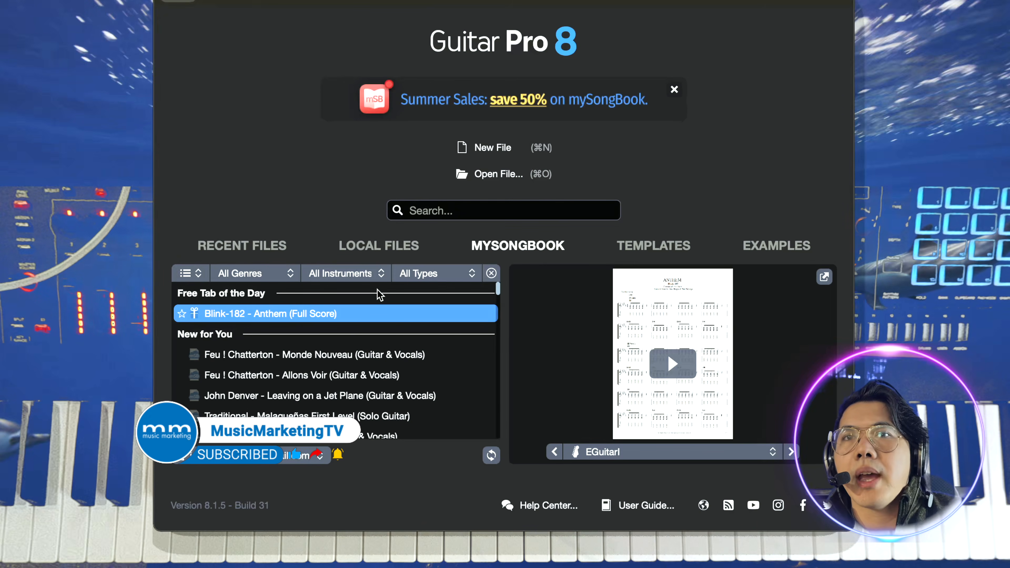
Open the Blink-182 - Anthem (Full Score) tab and view the notation of each track from Vocals to Drums.
double_click(385, 317)
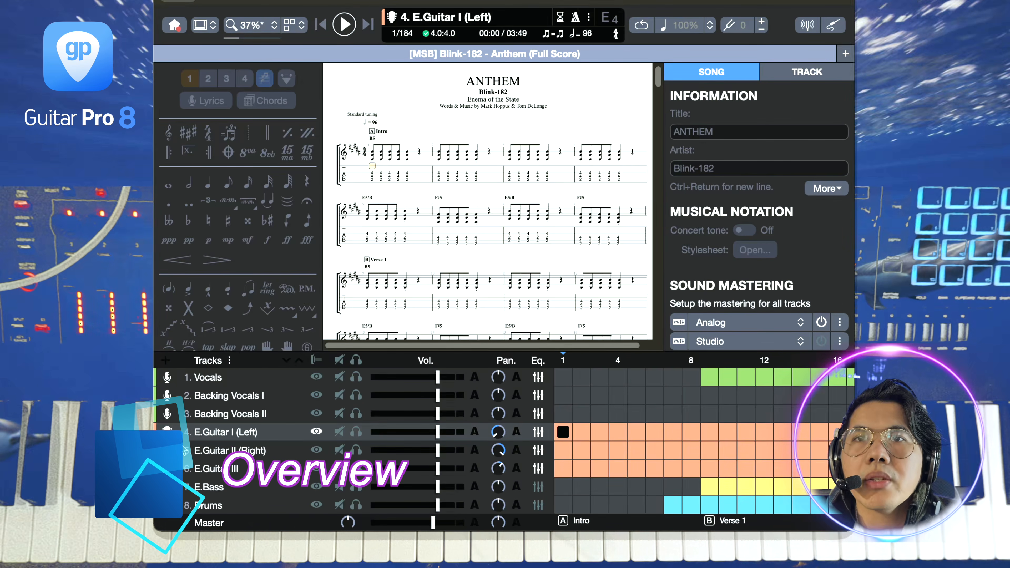
click(250, 379)
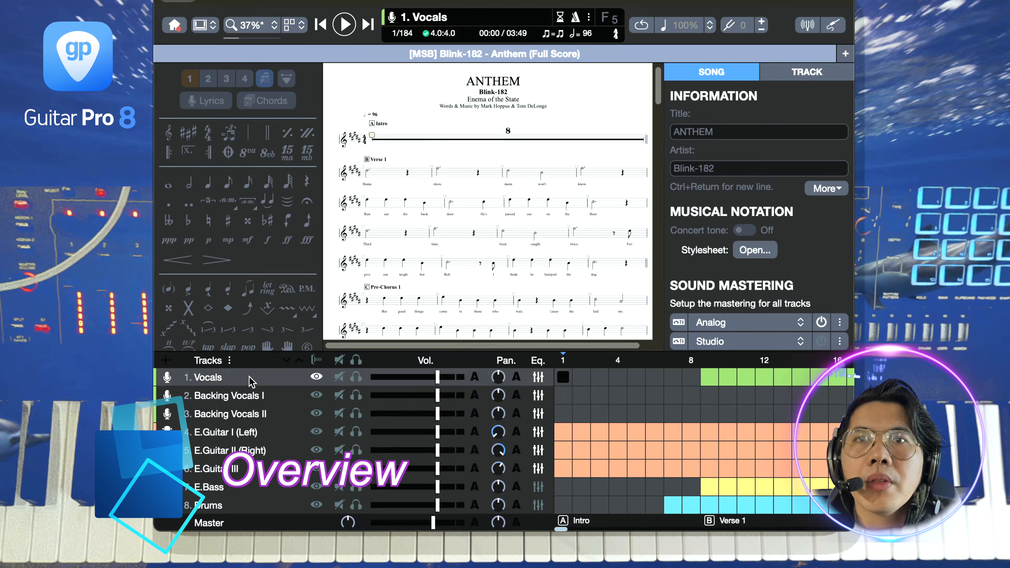
click(250, 397)
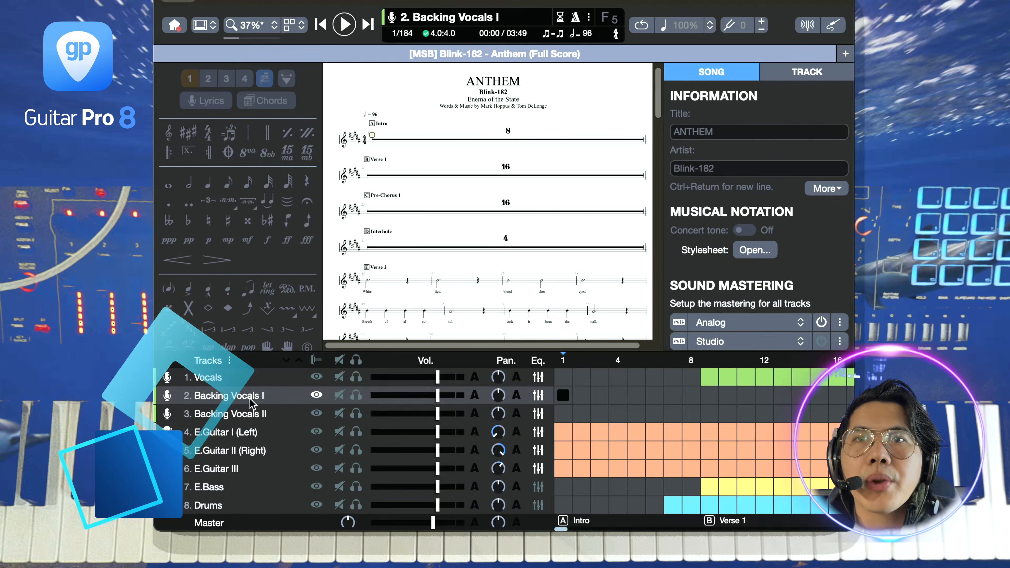
click(250, 415)
click(252, 433)
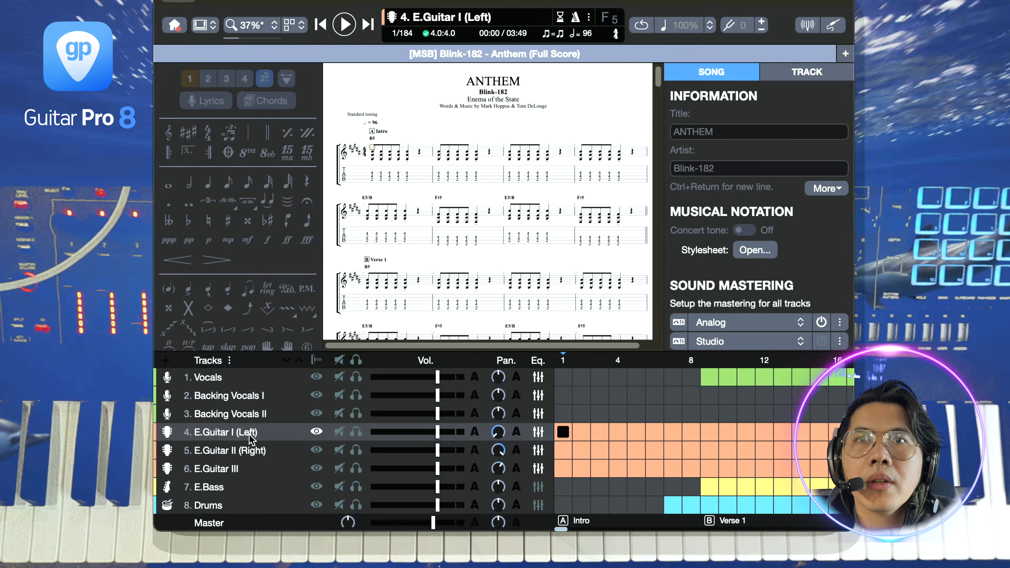
click(246, 451)
click(246, 469)
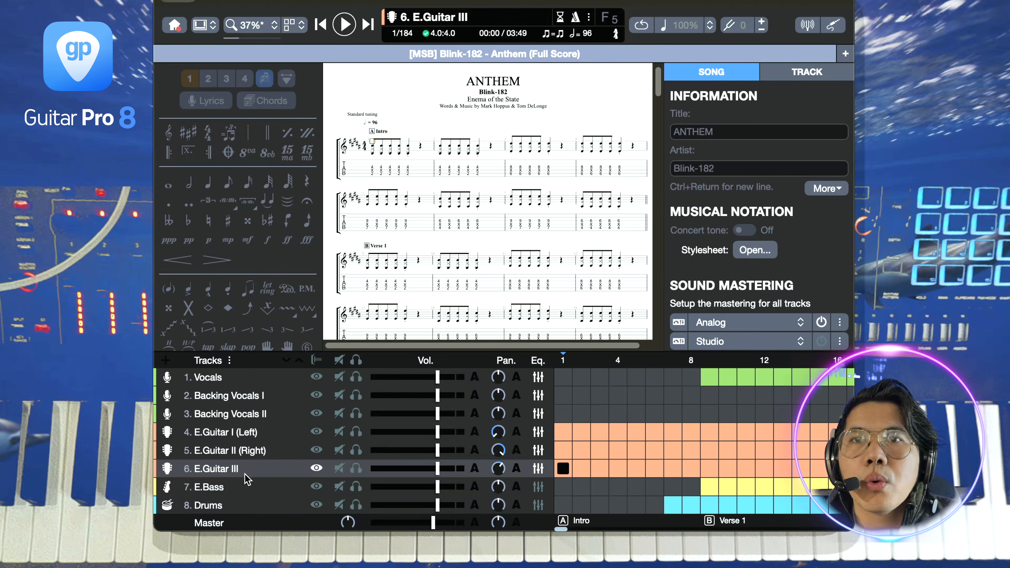
click(245, 488)
click(247, 504)
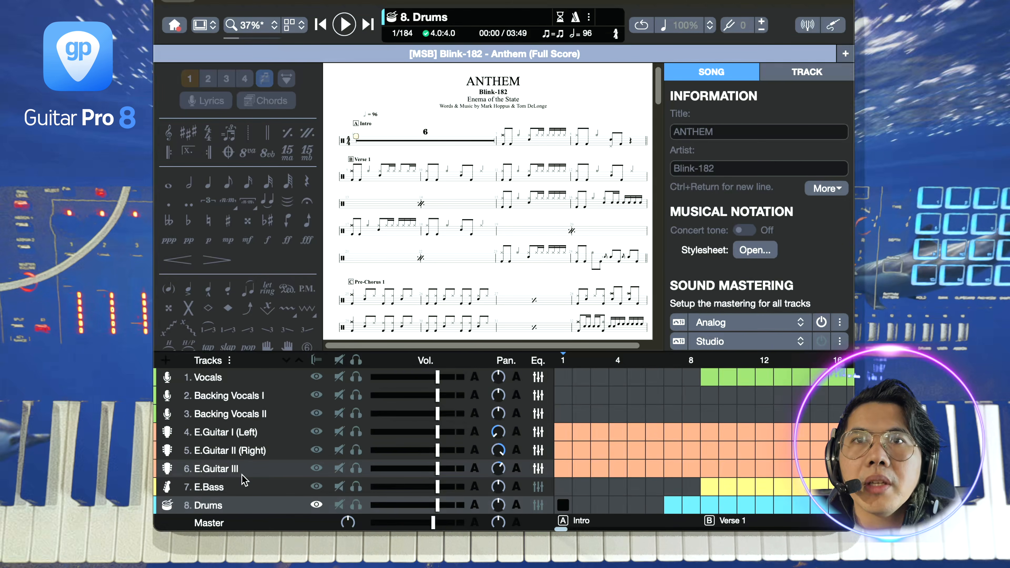
Examine where E.Guitar III, Vocals, Drums and E.Bass play by selecting their bars around the Intro and Verse 1 in the timeline.
click(242, 381)
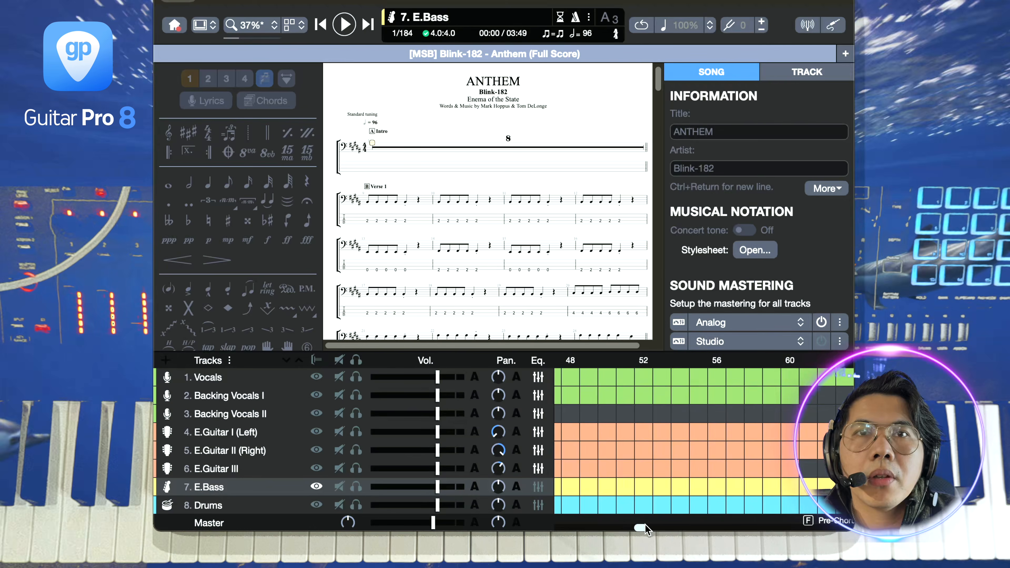
drag(641, 528, 563, 522)
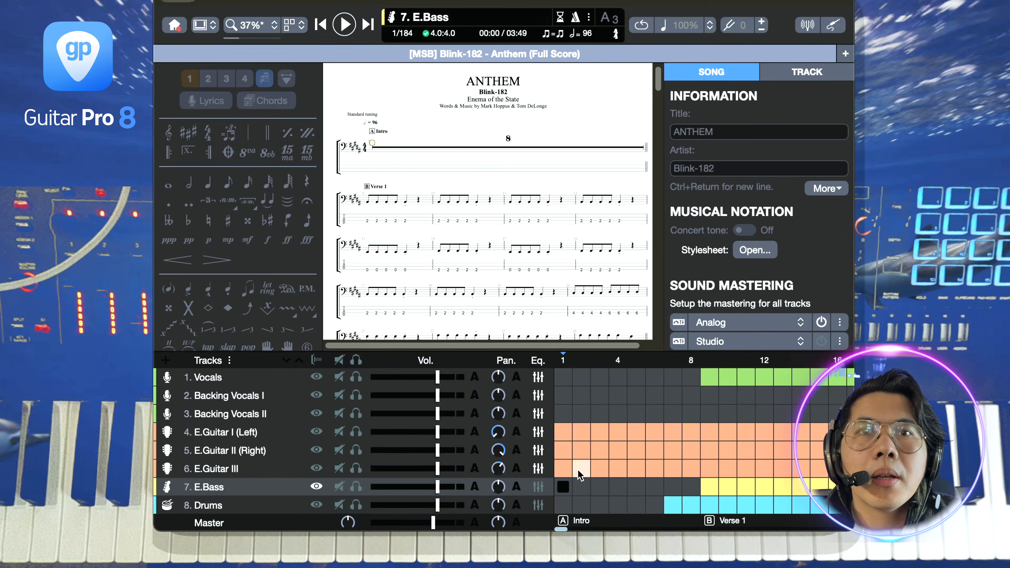
click(691, 470)
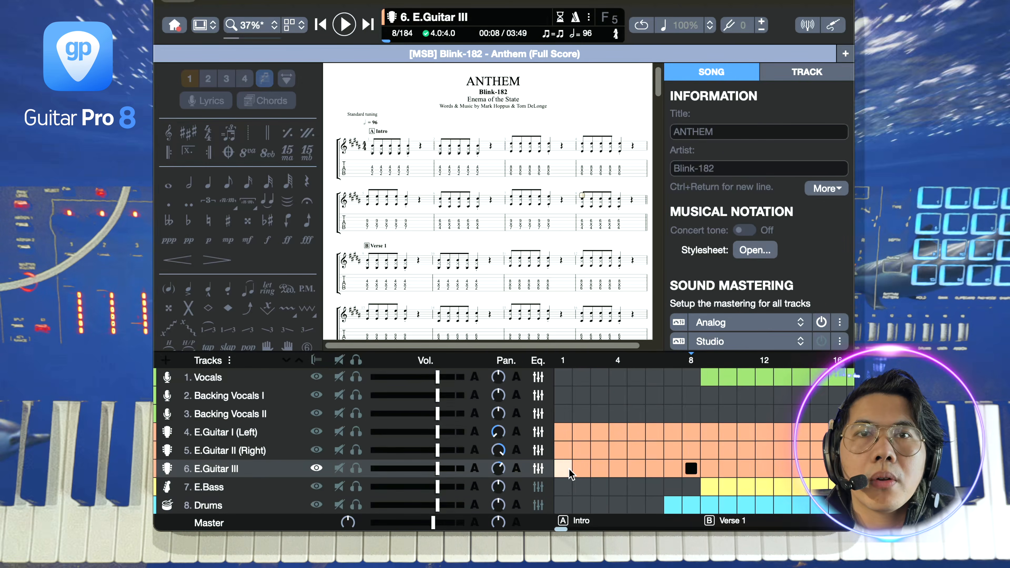
click(583, 377)
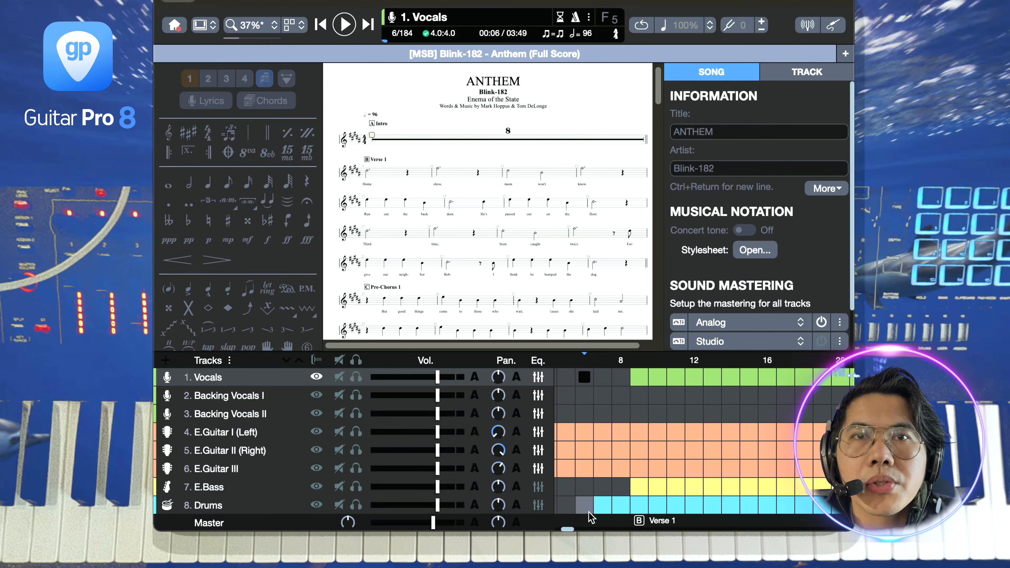
click(600, 508)
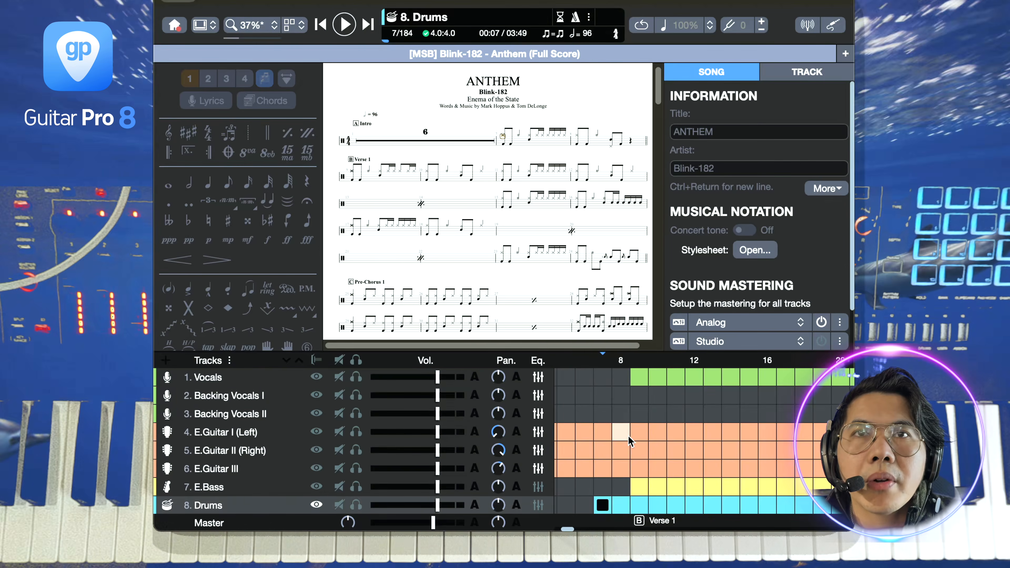
click(637, 383)
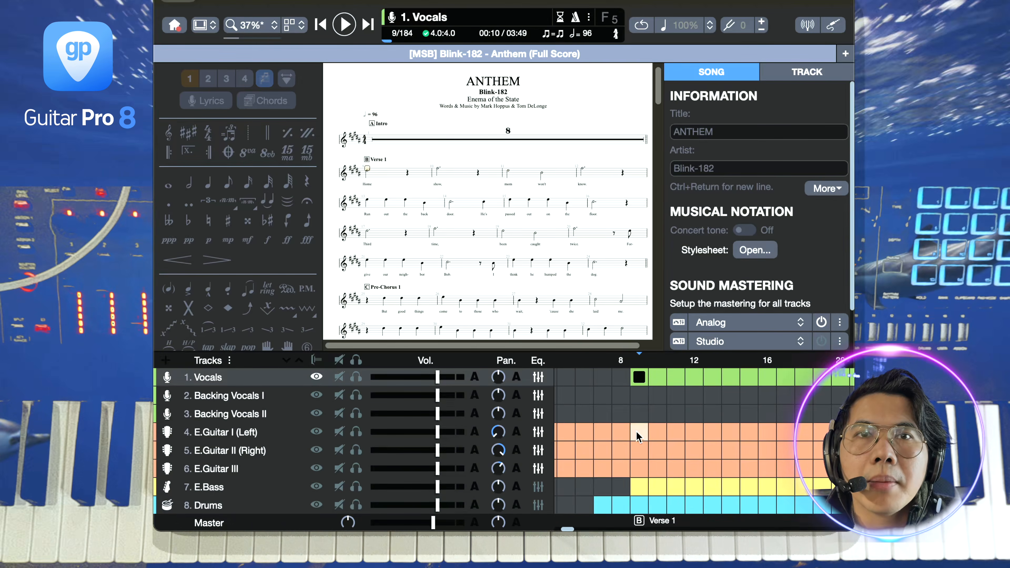
click(639, 486)
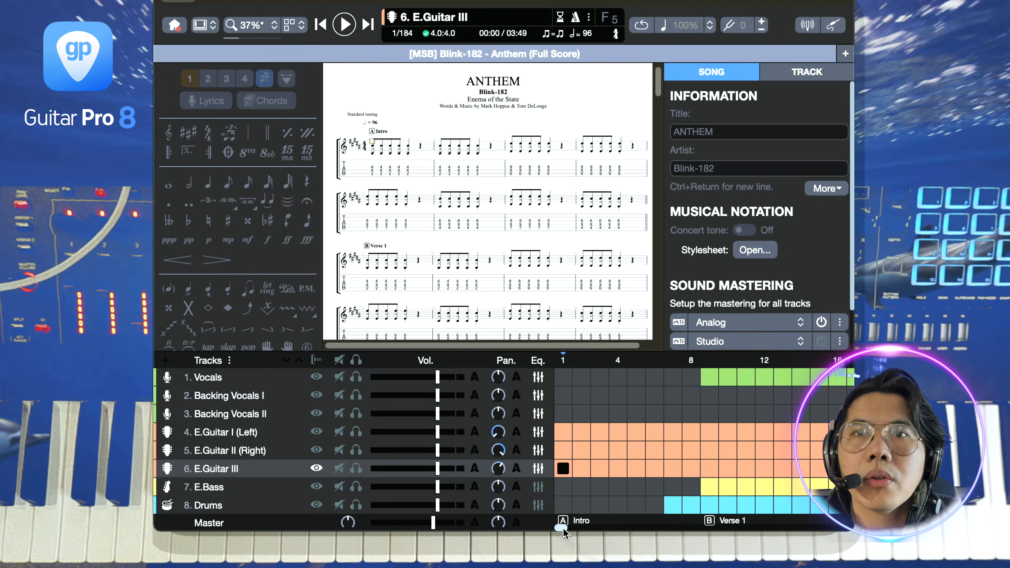
Look along the timeline's section markers between Intro and Verse 2.
scroll(563, 529, right, 10)
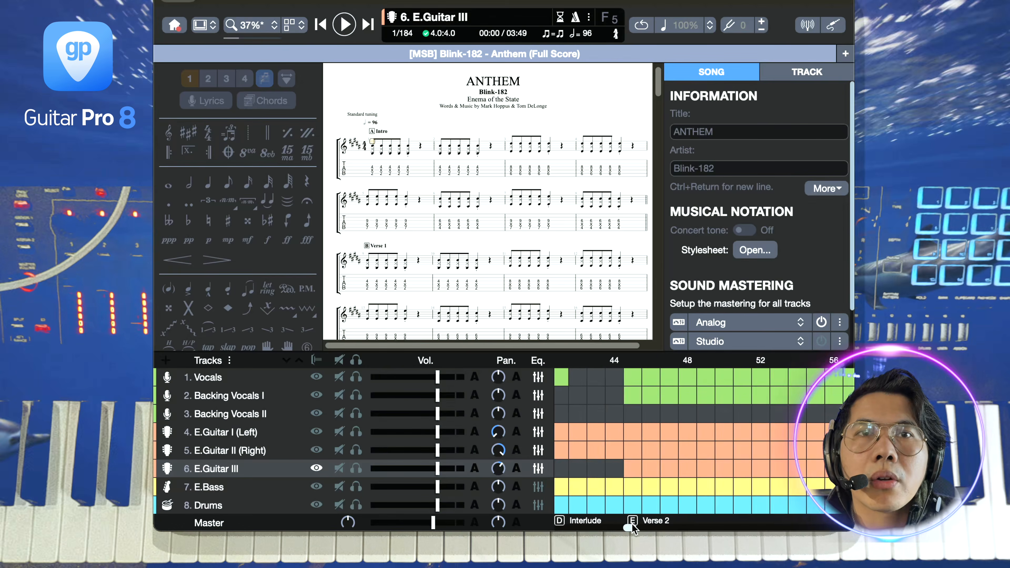
scroll(561, 527, left, 10)
drag(553, 529, 613, 524)
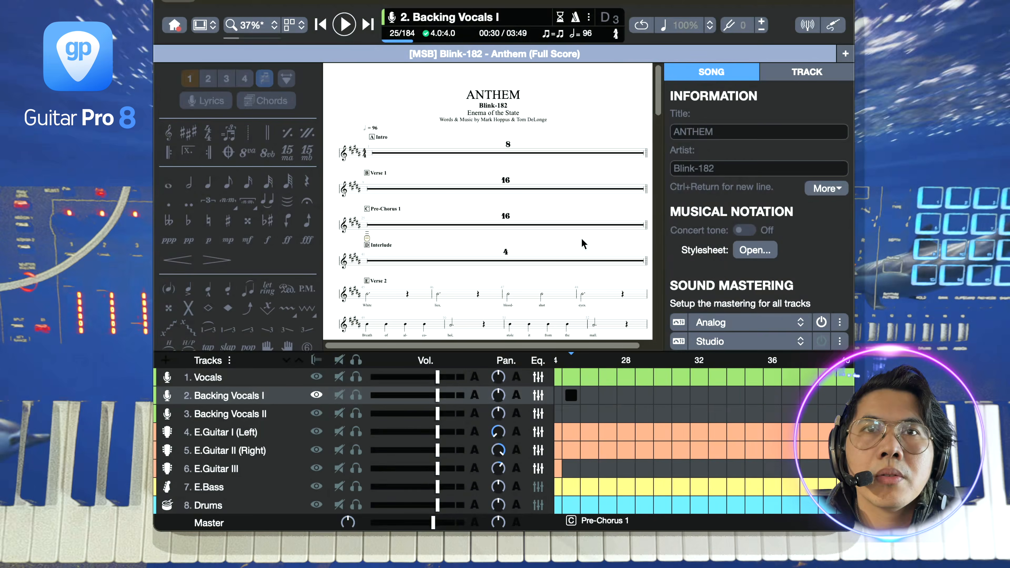
Look through the Backing Vocals I score to its last page and return to the beginning.
scroll(565, 247, down, 3)
scroll(565, 246, down, 2)
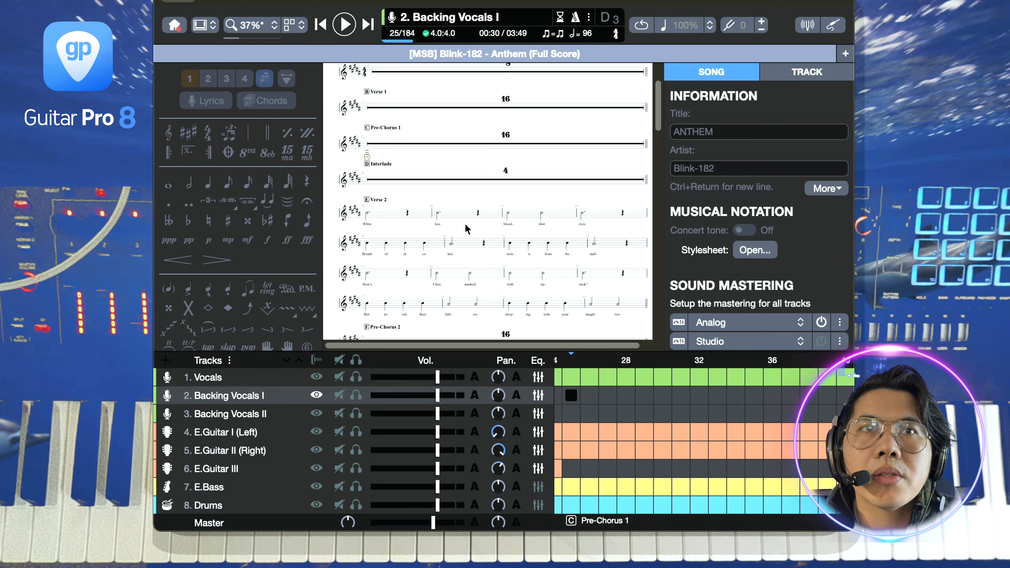
scroll(451, 225, down, 2)
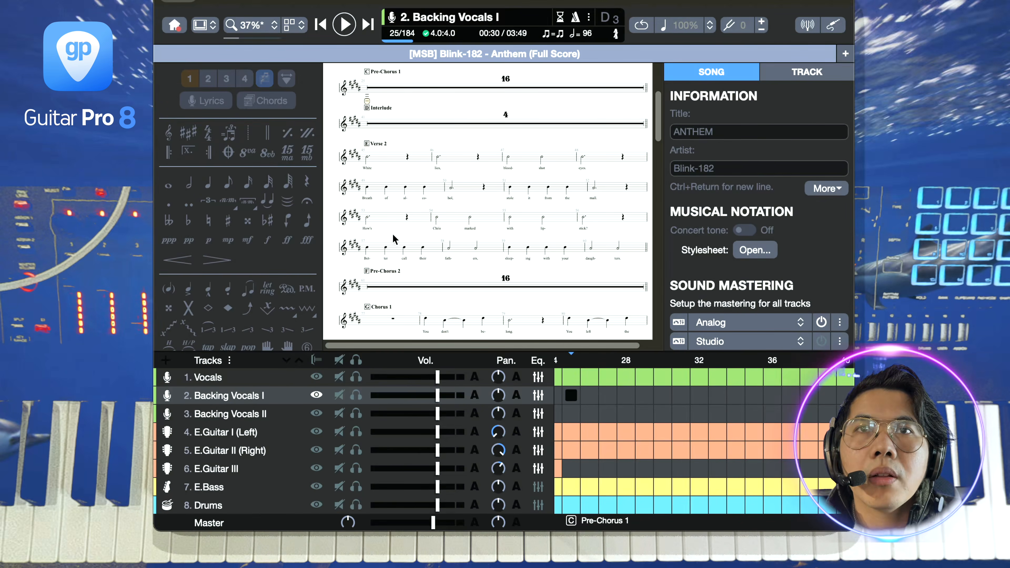
scroll(394, 239, down, 15)
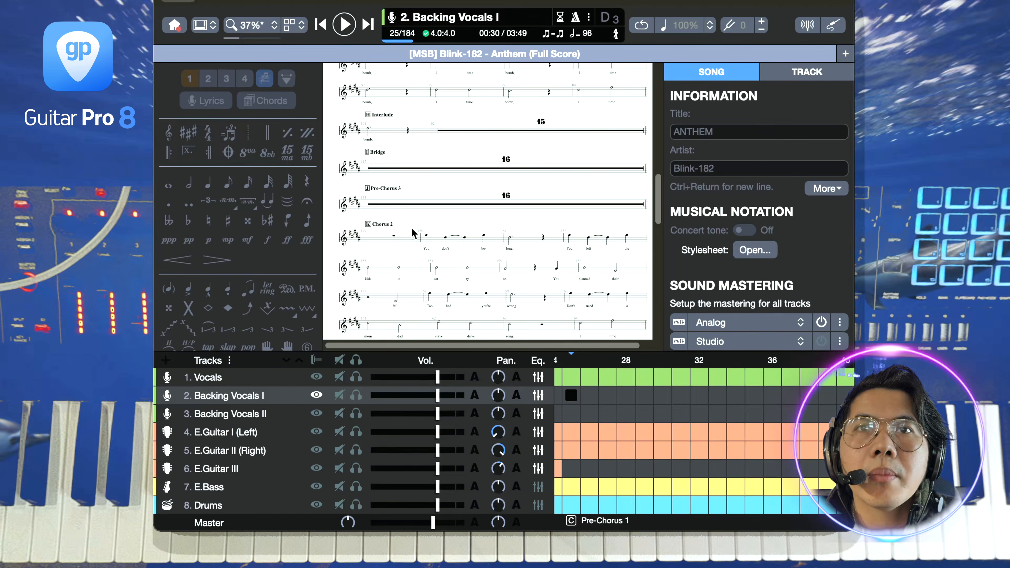
scroll(413, 234, down, 15)
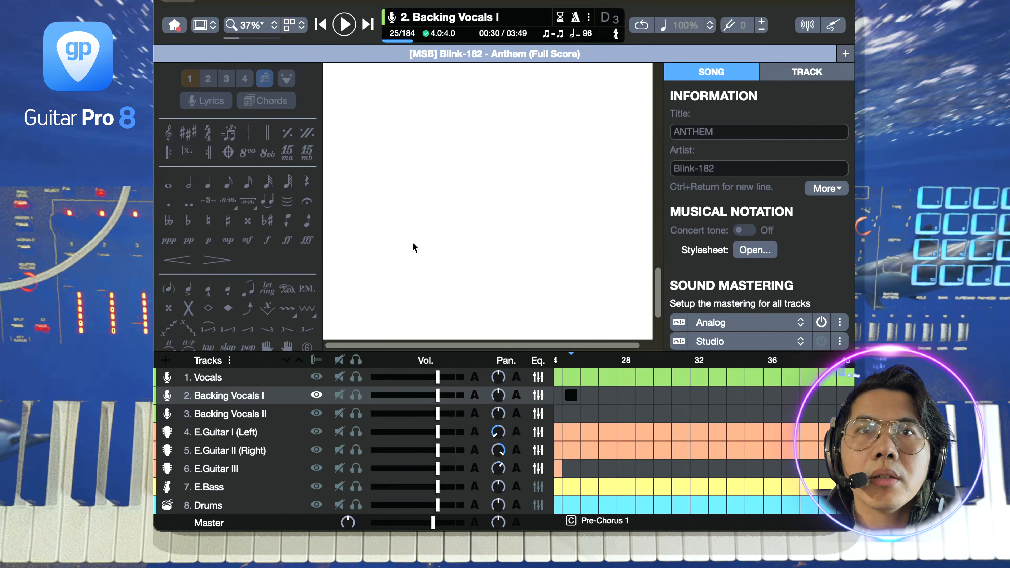
scroll(413, 243, up, 20)
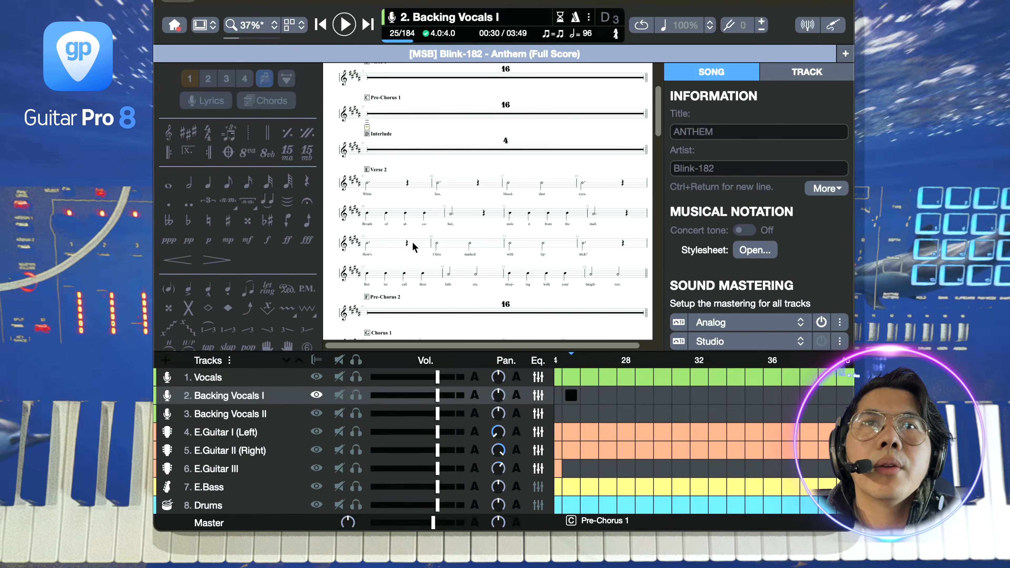
scroll(413, 244, up, 3)
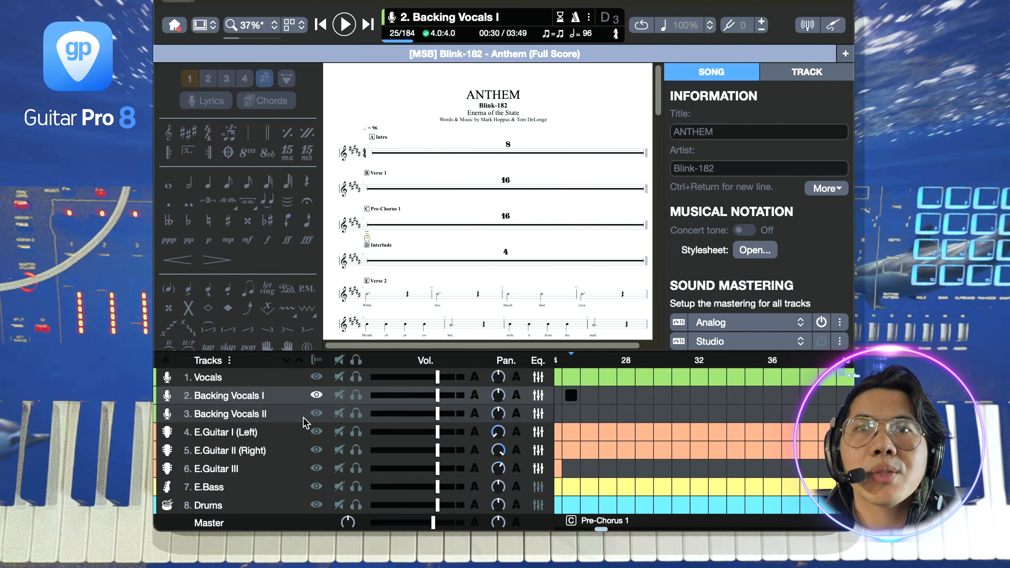
Compare the sheet music and tablature of Backing Vocals II, both left and right electric guitars, and Vocals.
click(277, 419)
click(263, 433)
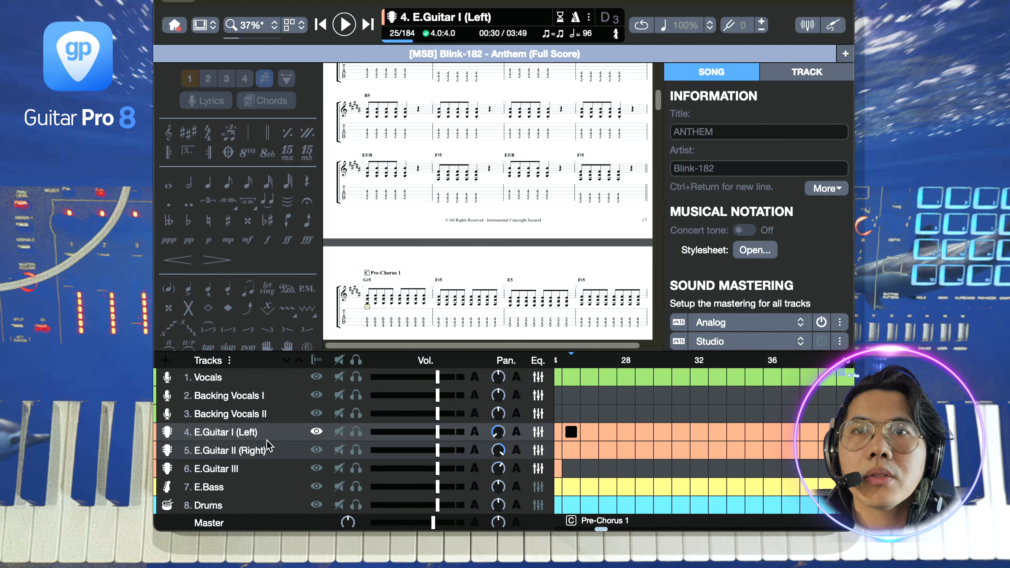
click(260, 450)
scroll(357, 310, down, 10)
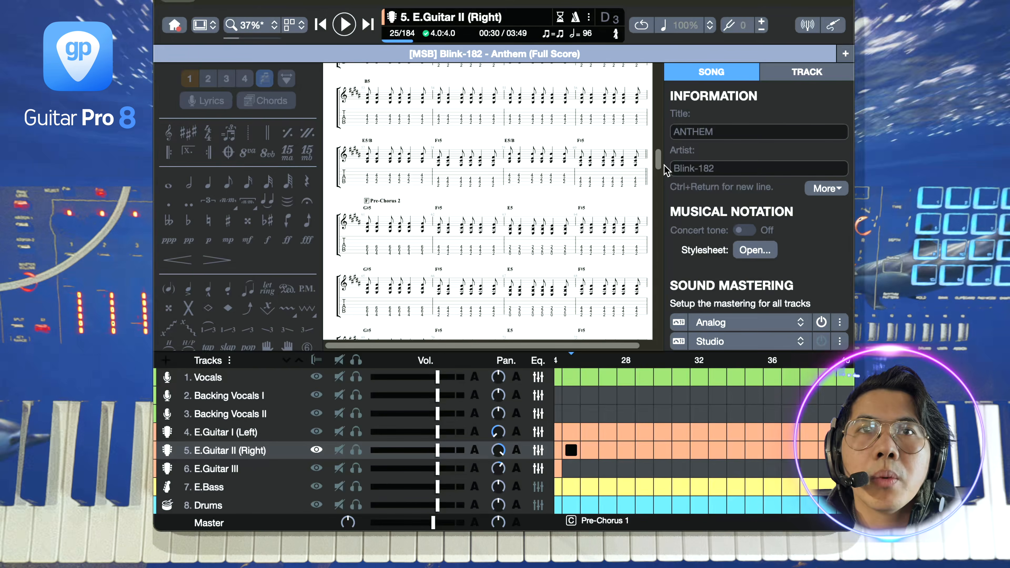
drag(659, 164, 660, 293)
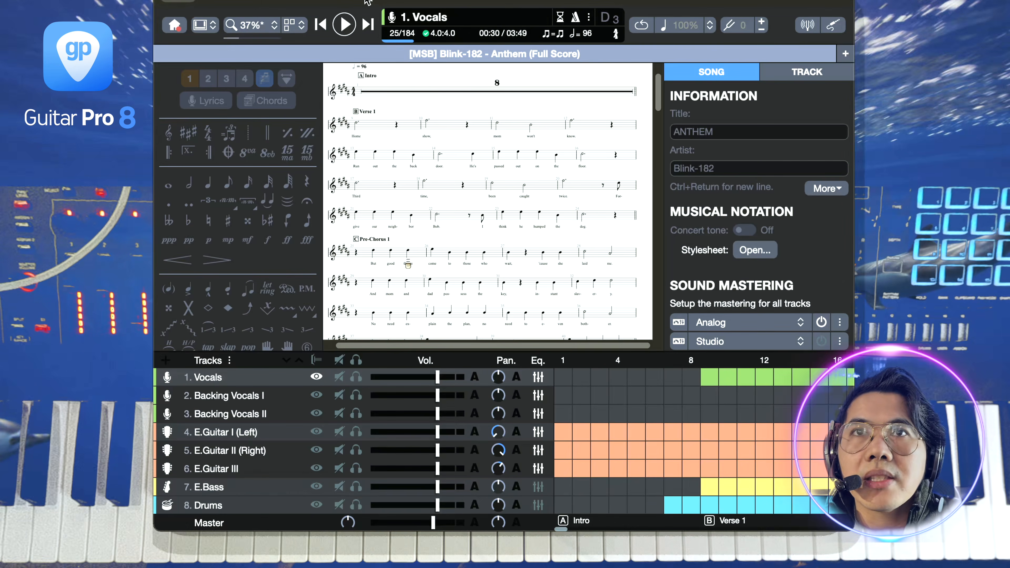
scroll(473, 209, down, 10)
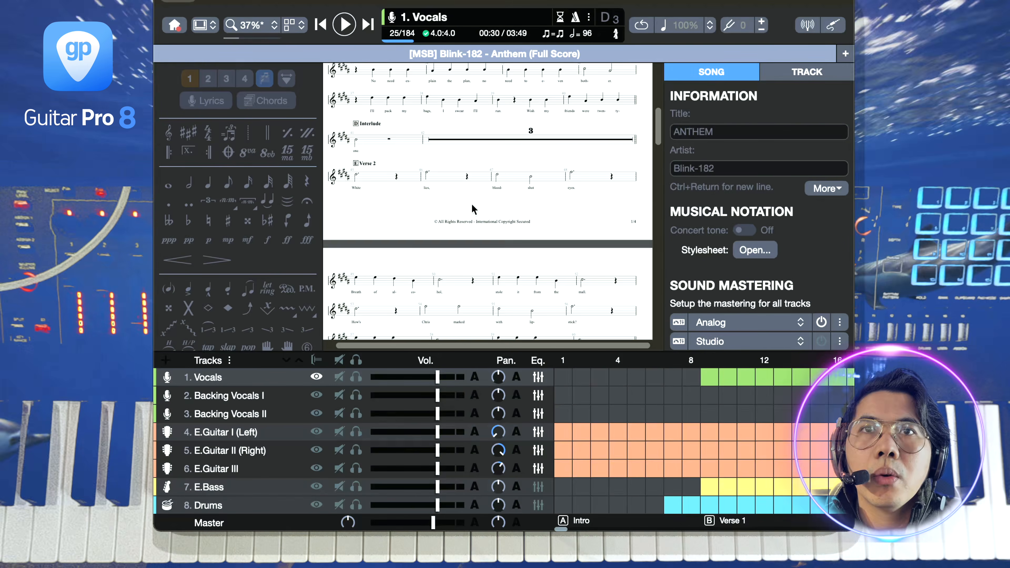
Play the song from bar 1 on the E.Guitar II (Right) track into Verse 1, and pause it.
drag(660, 141, 634, 85)
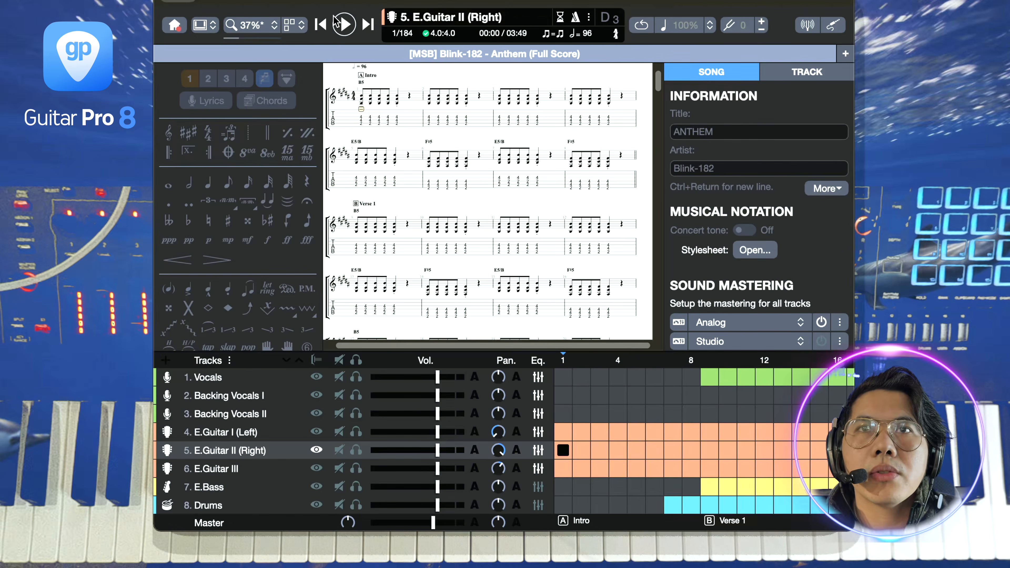
click(338, 26)
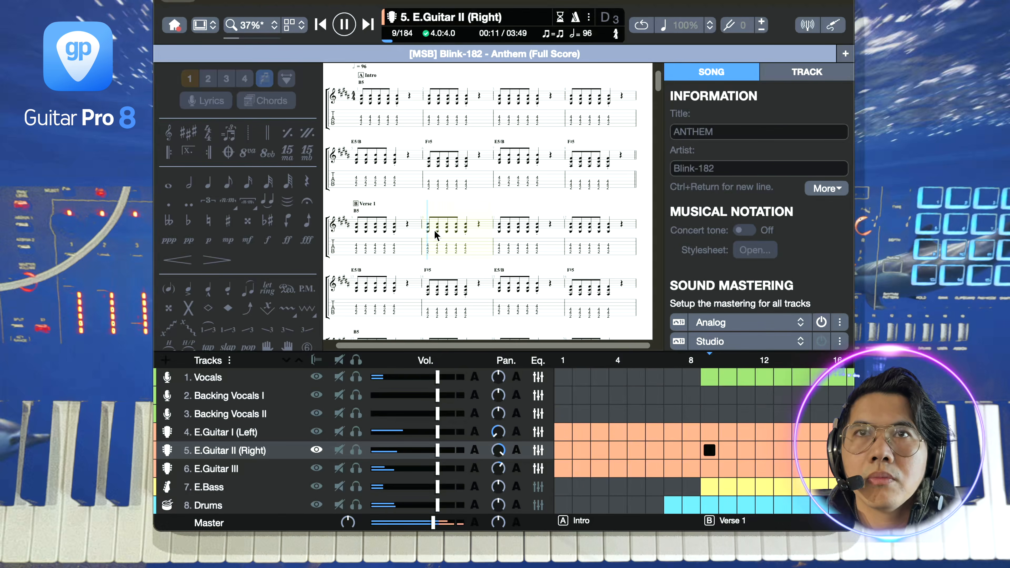
click(344, 27)
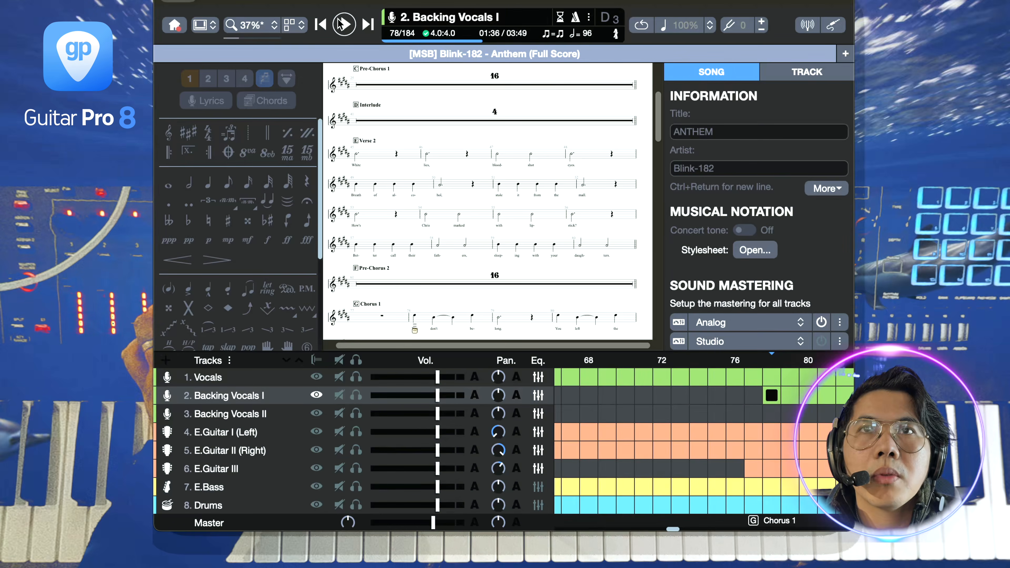
Play Chorus 1 from bar 78 on Backing Vocals I, jump to the Outro on Backing Vocals II, and pause playback.
click(344, 24)
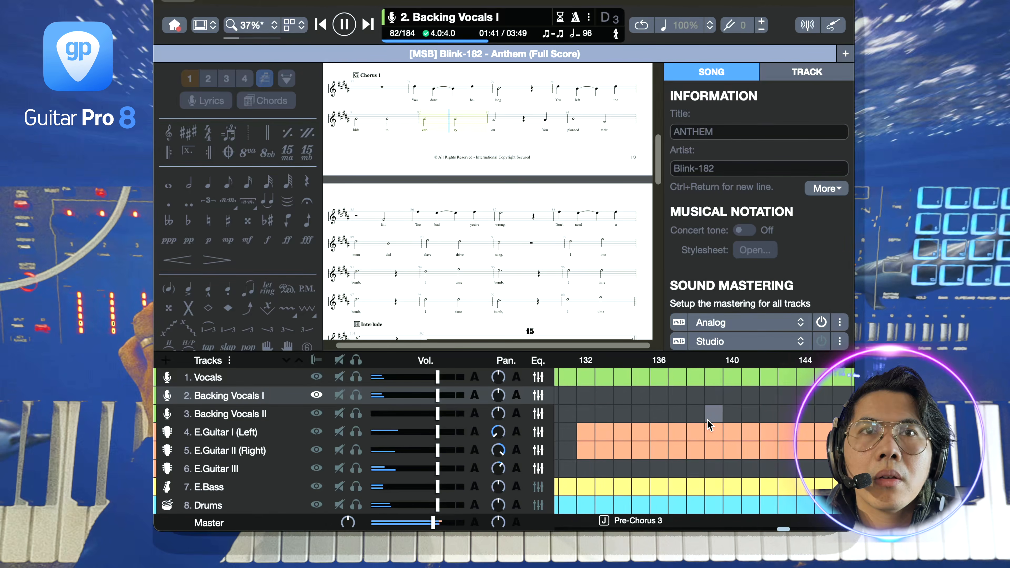
scroll(710, 425, right, 5)
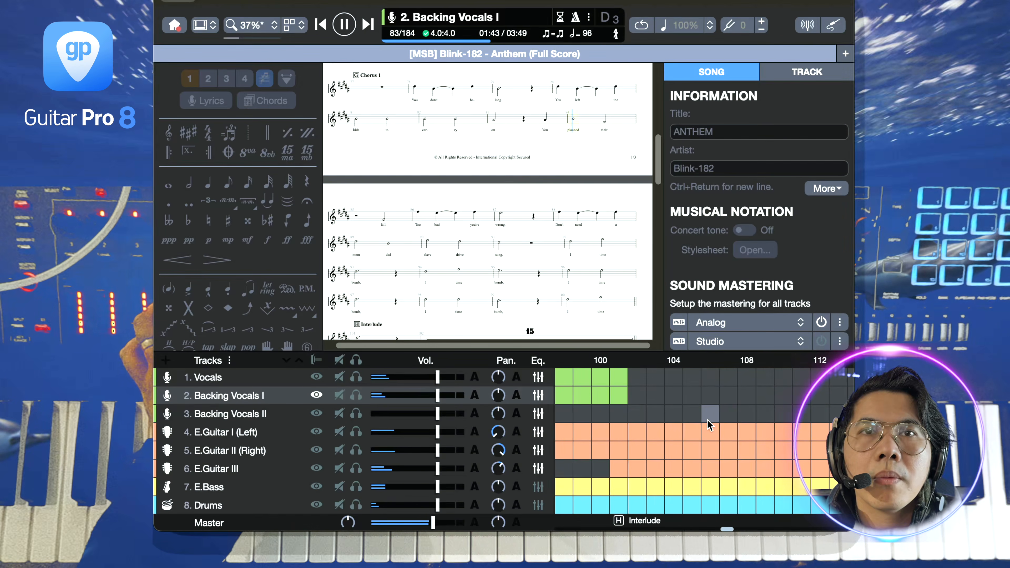
scroll(710, 423, right, 15)
click(735, 416)
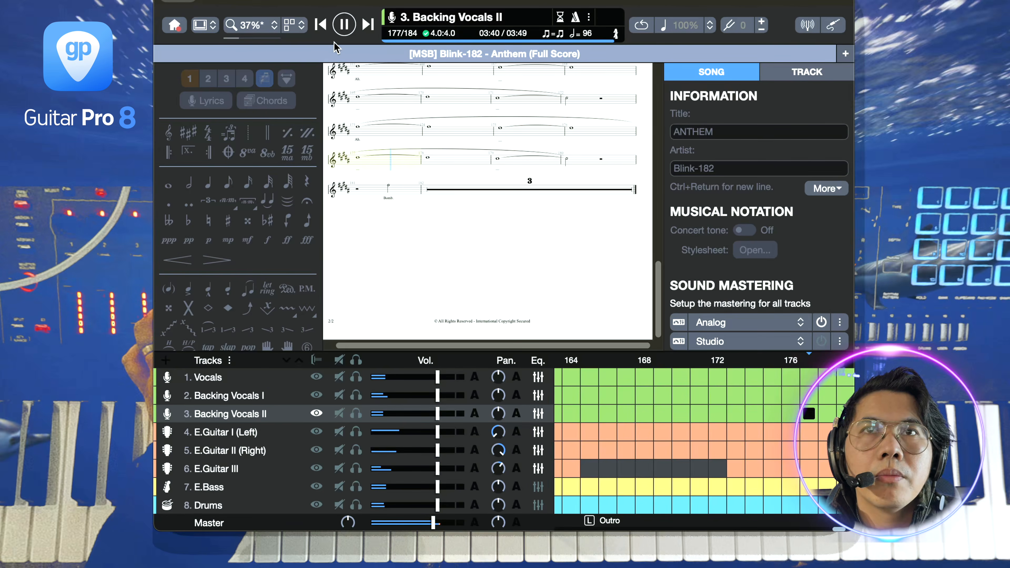
click(344, 24)
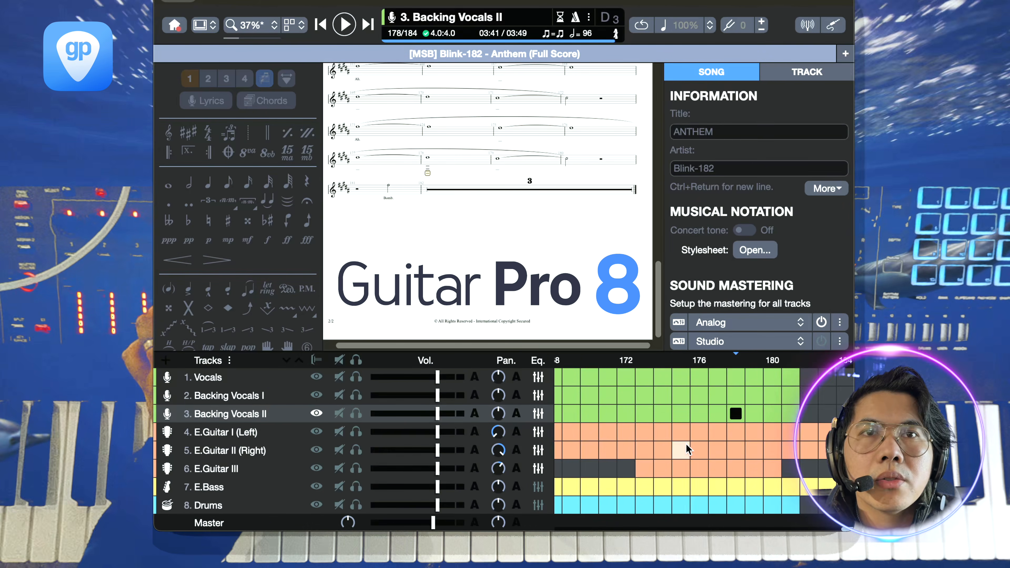
Leave the open score and return to the home screen with the mySongBook list.
scroll(687, 449, left, 20)
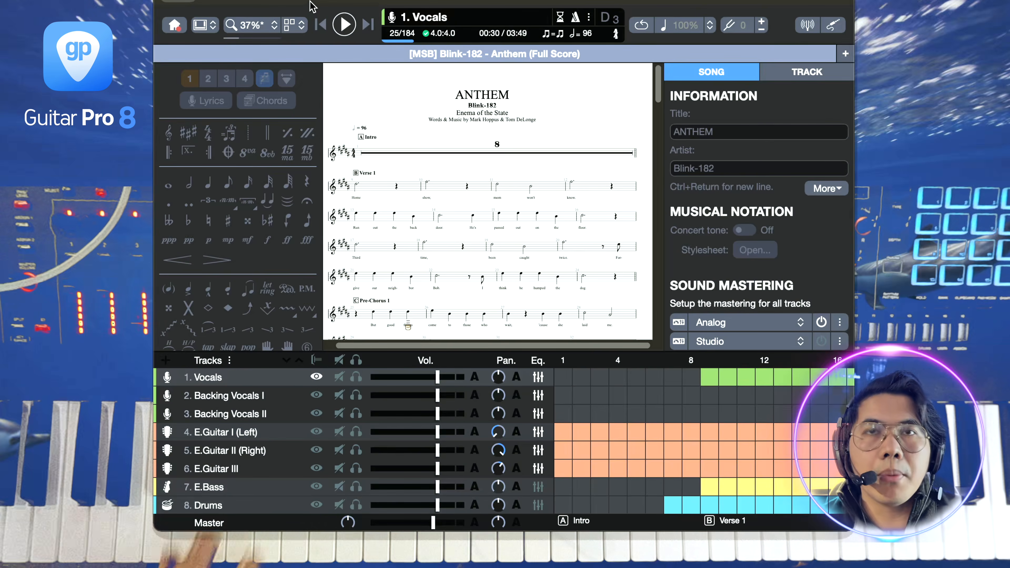
click(244, 112)
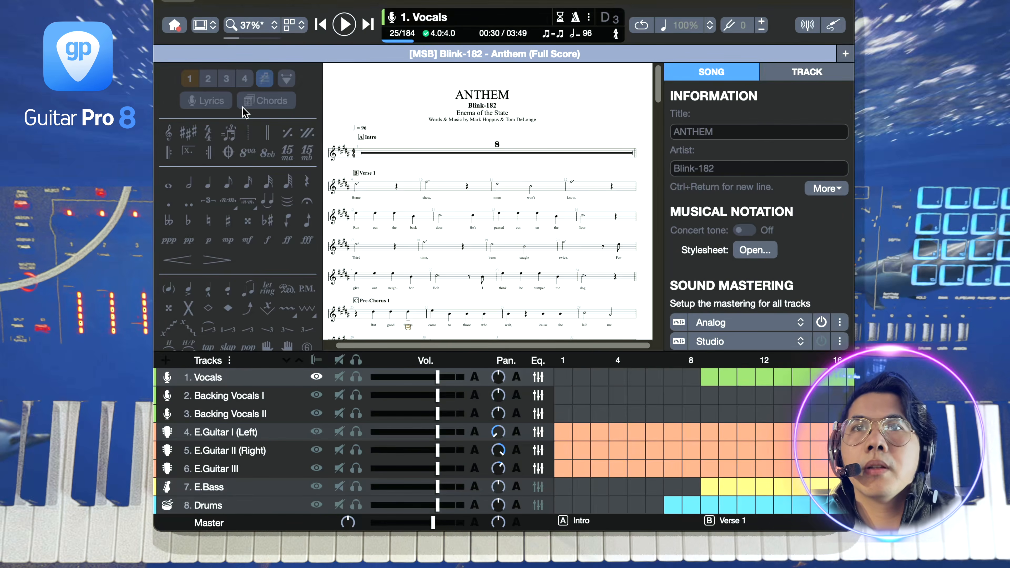
click(173, 27)
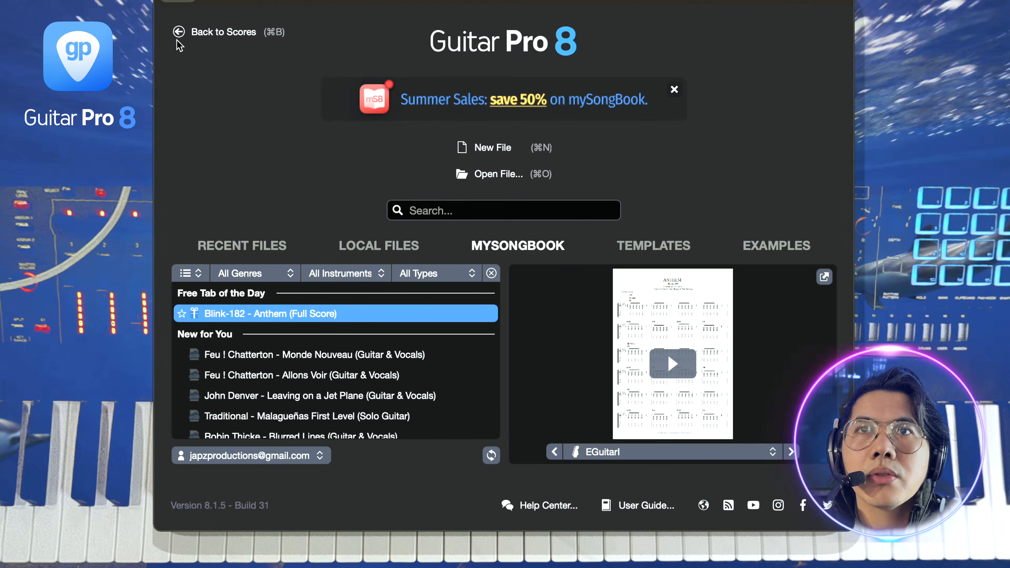
Return briefly to the open score, go back to the home screen, and view the example scores.
click(194, 35)
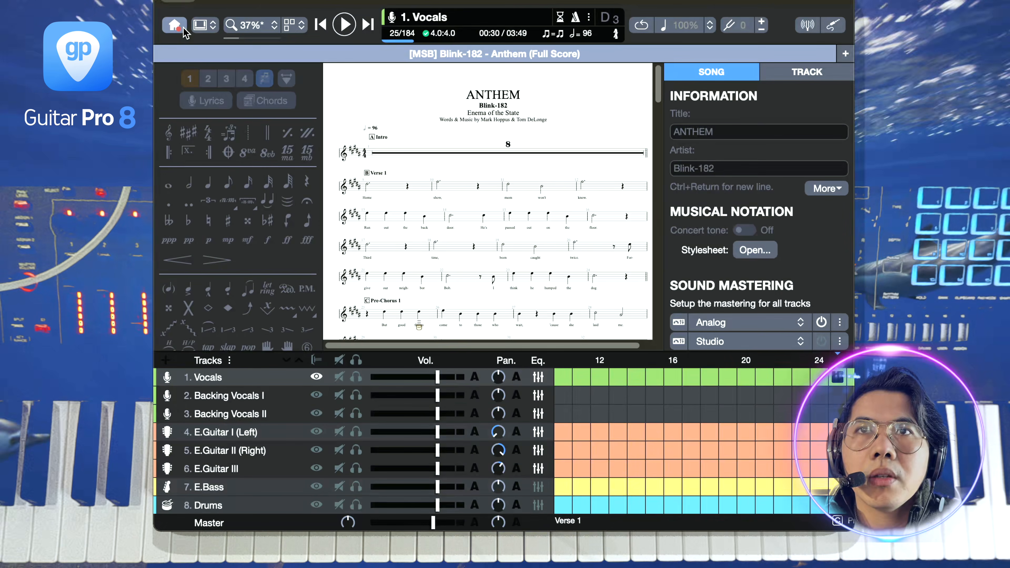
click(178, 28)
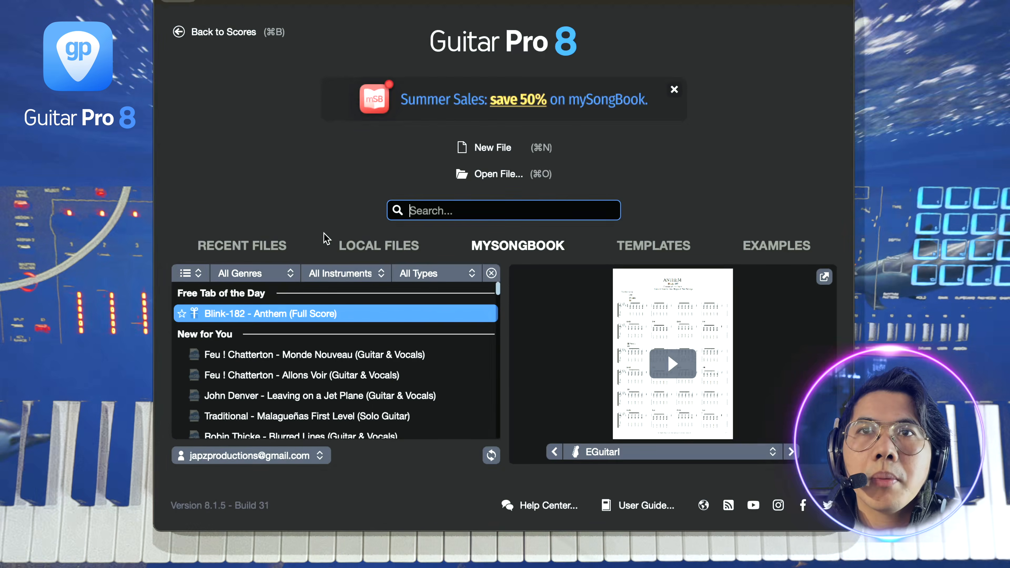
click(756, 248)
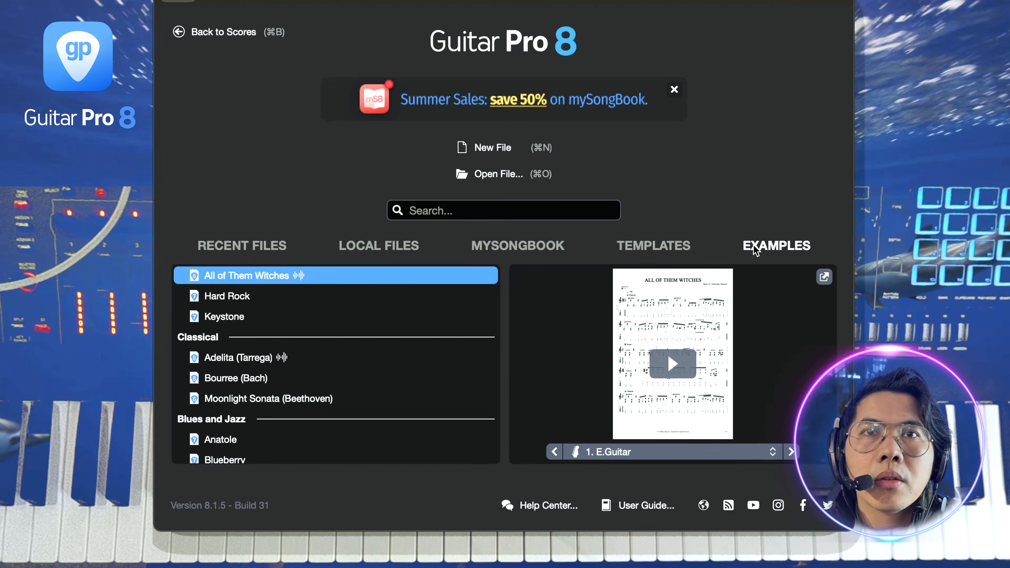
Browse the built-in score templates and start a new score from the Empty template.
click(650, 249)
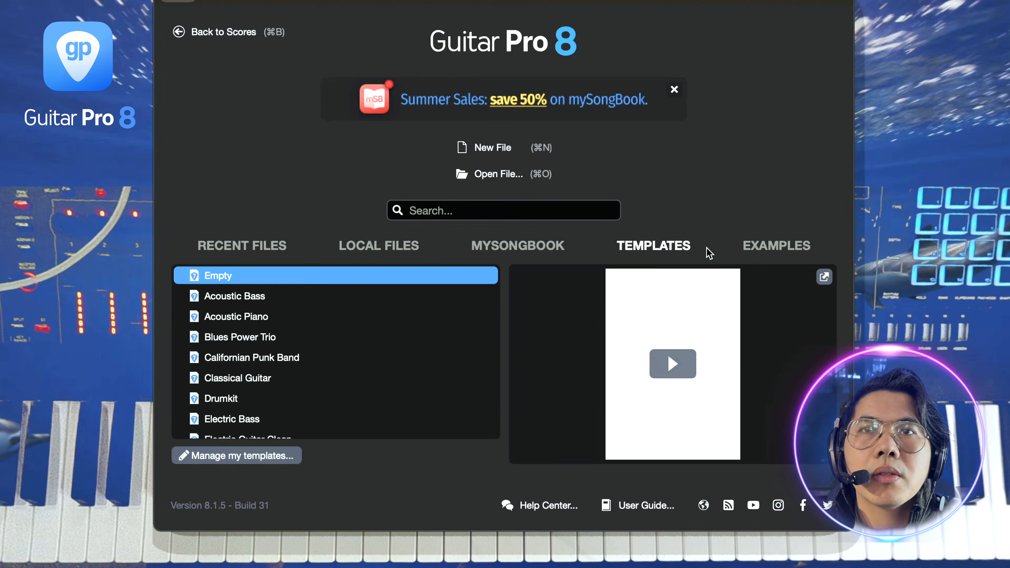
scroll(418, 342, down, 10)
scroll(414, 326, up, 10)
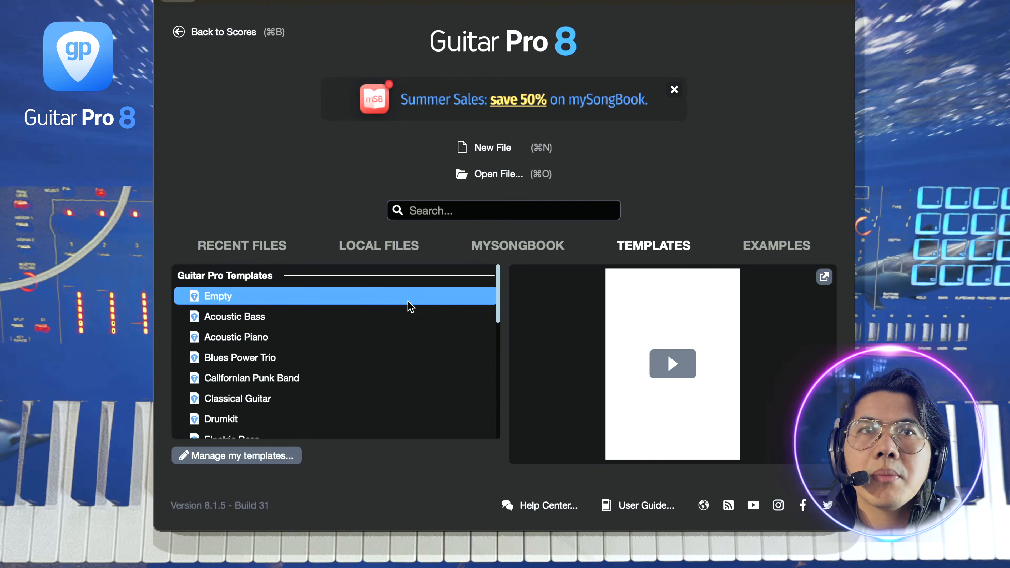
double_click(409, 302)
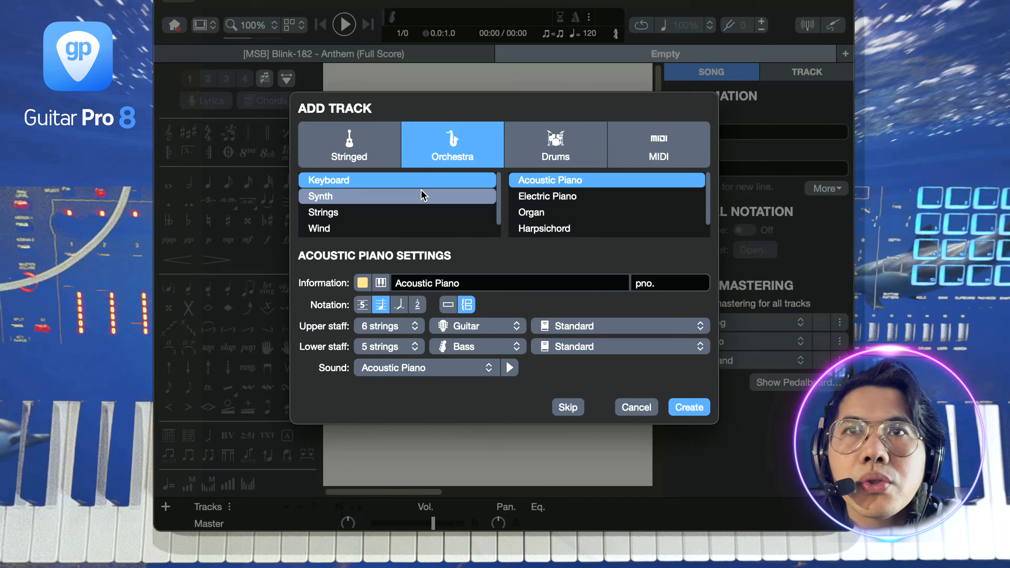
Compare the stringed, orchestra and drum instruments available for the new track.
scroll(433, 208, down, 1)
scroll(433, 204, up, 1)
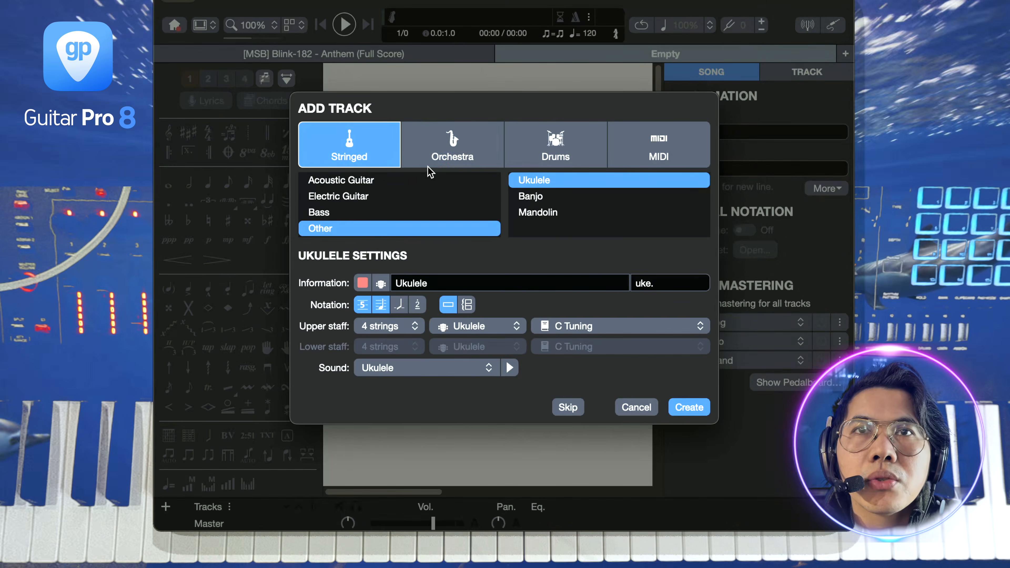
click(439, 147)
click(592, 148)
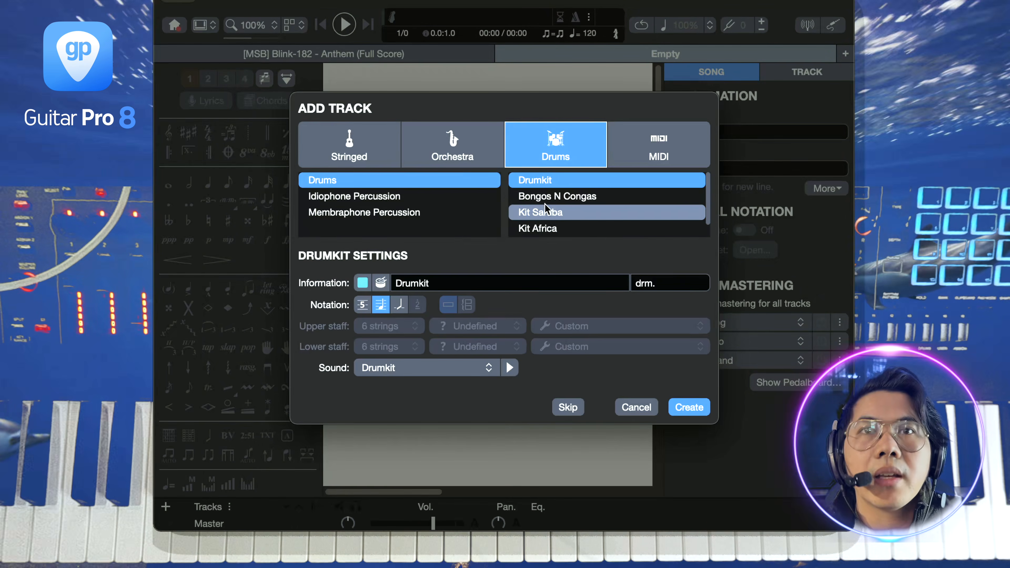
Look through the MIDI instrument families offered for the new track, from guitar and bass to the synth groups.
click(635, 153)
scroll(379, 190, down, 3)
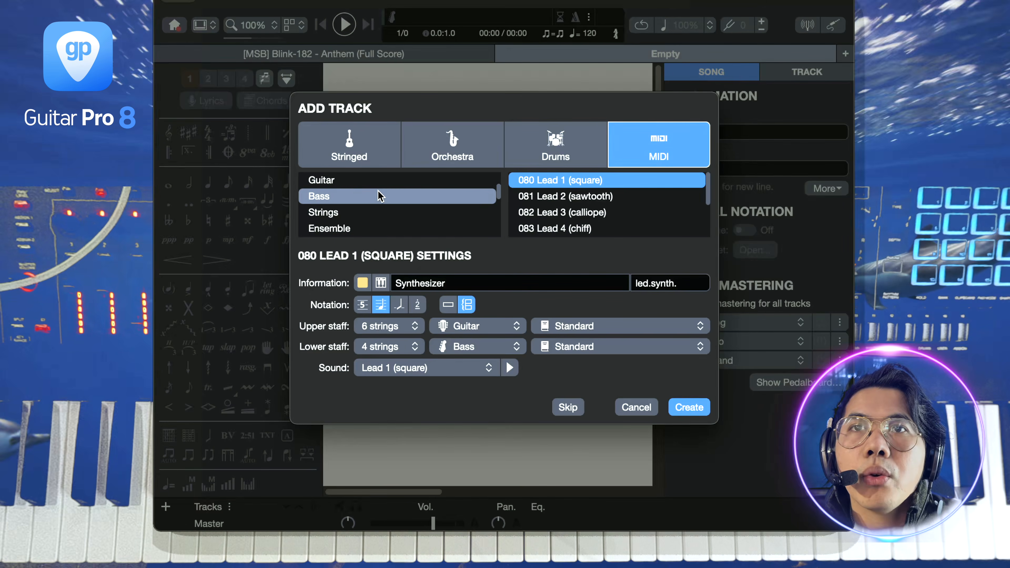
scroll(378, 190, up, 3)
scroll(379, 191, down, 6)
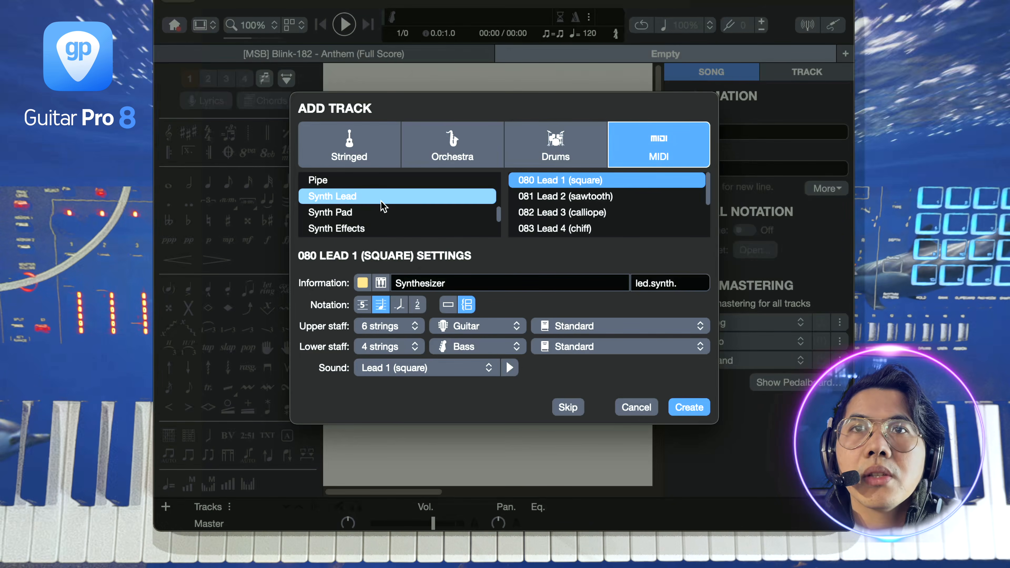
scroll(383, 207, down, 3)
Look through the list of drum kits available for the new track.
click(555, 145)
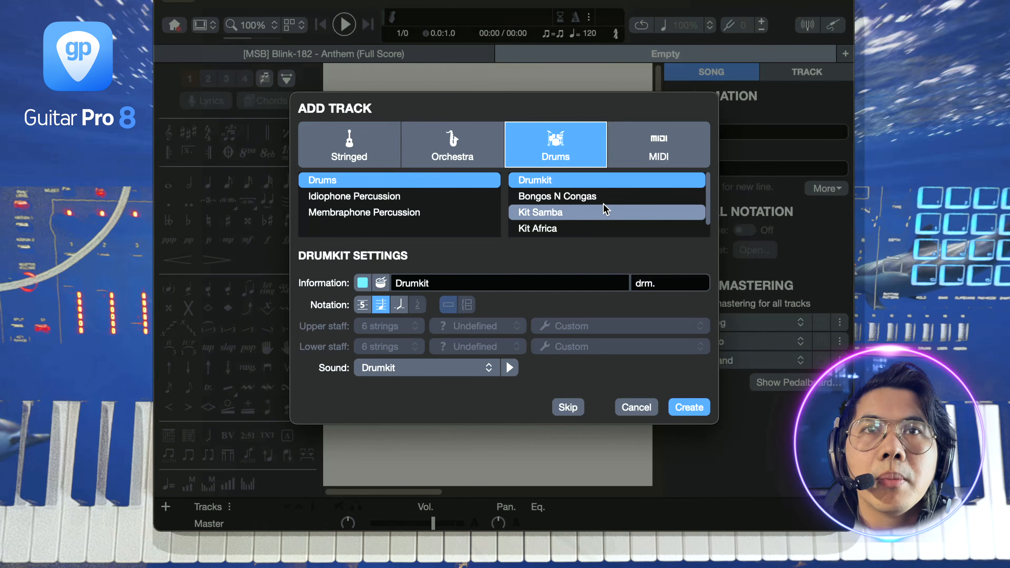
scroll(612, 212, down, 1)
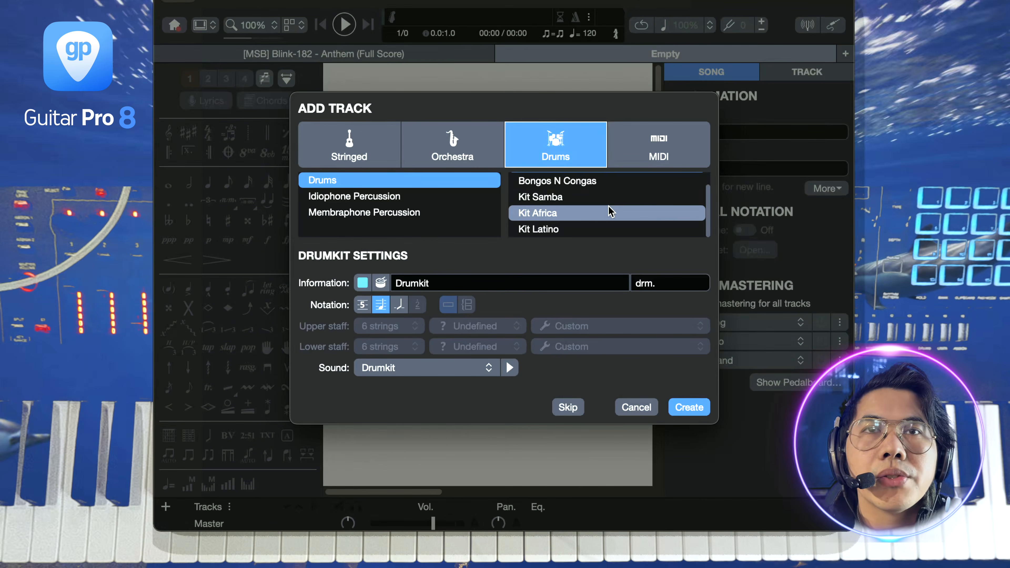
scroll(611, 212, up, 1)
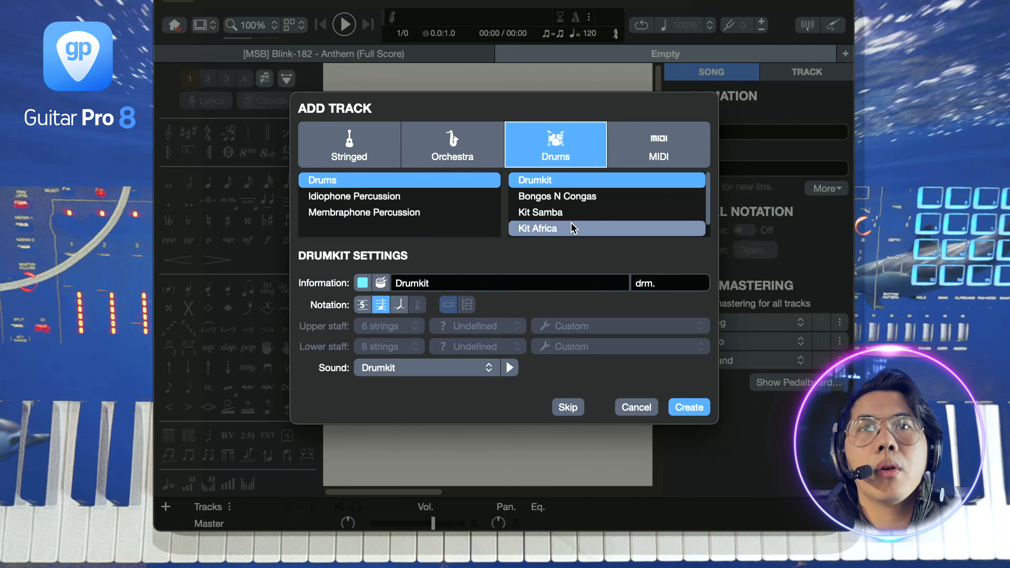
scroll(573, 224, down, 1)
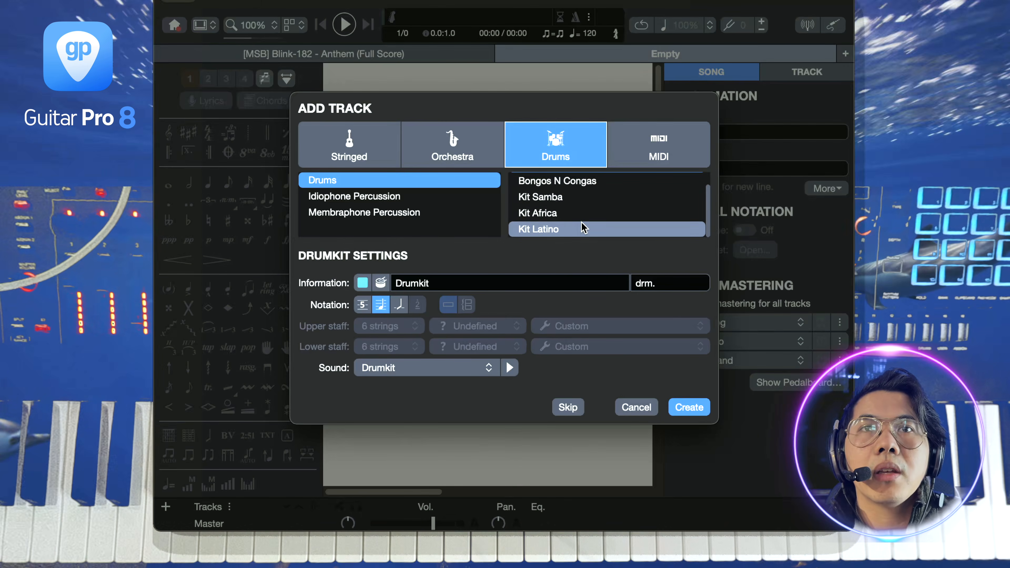
scroll(582, 207, up, 1)
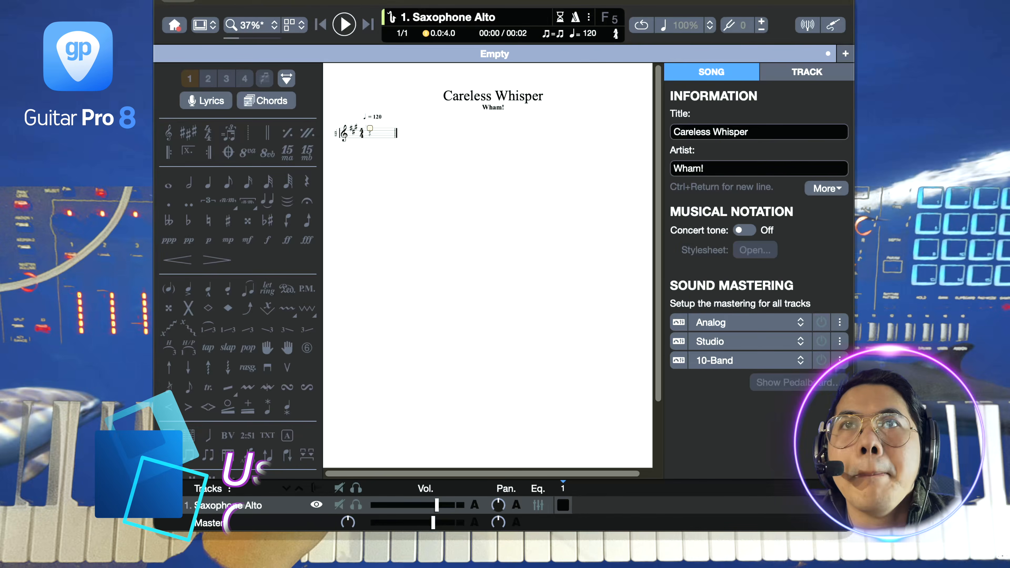
Set the MIDI input device to FANTOM-6 7 8 in the audio and MIDI preferences.
key(super+comma)
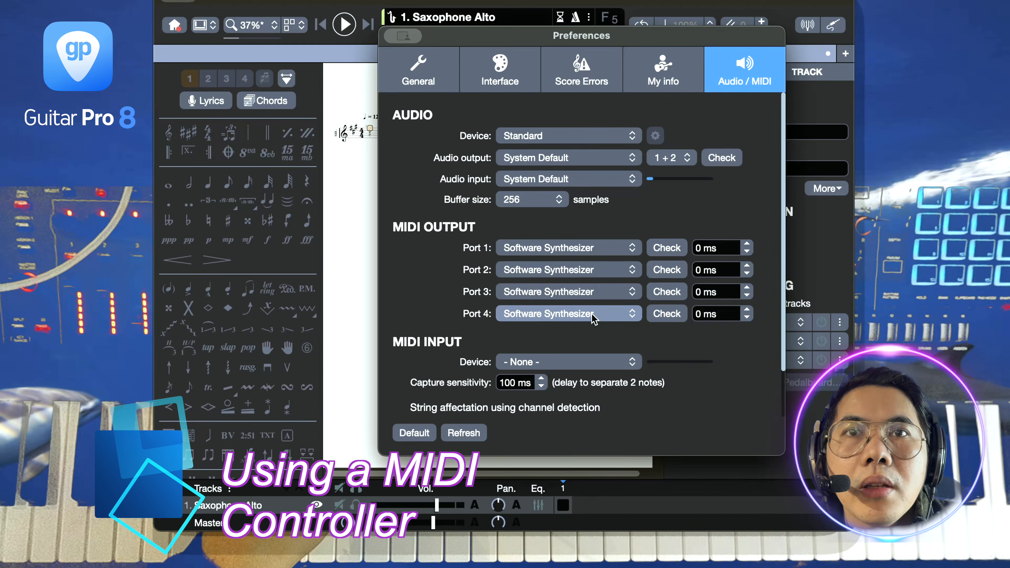
click(573, 362)
click(577, 315)
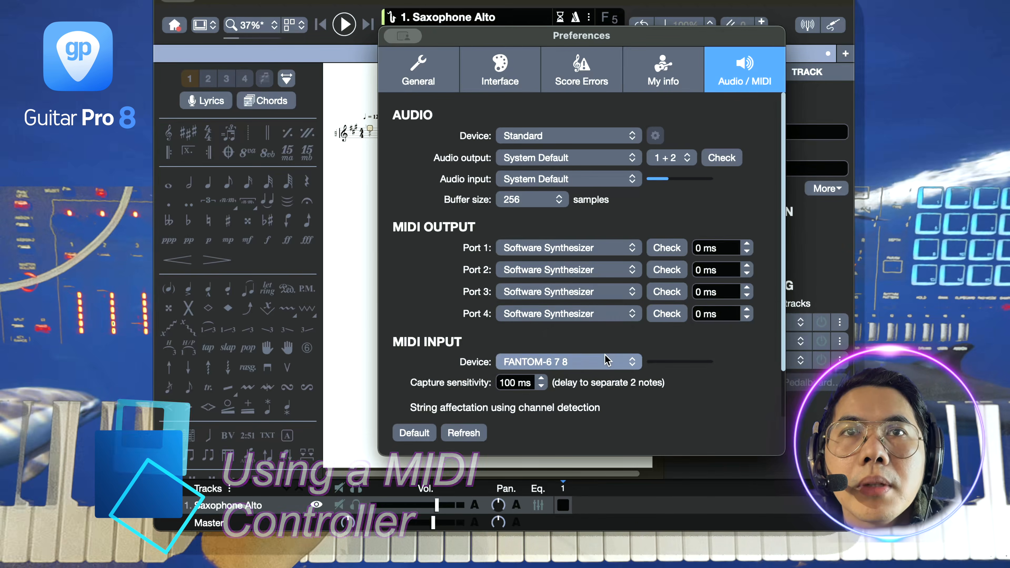
key(Escape)
Turn on MIDI Capture (Beat per beat) for entering notes from the MIDI controller.
click(509, 1)
mouse_move(531, 1)
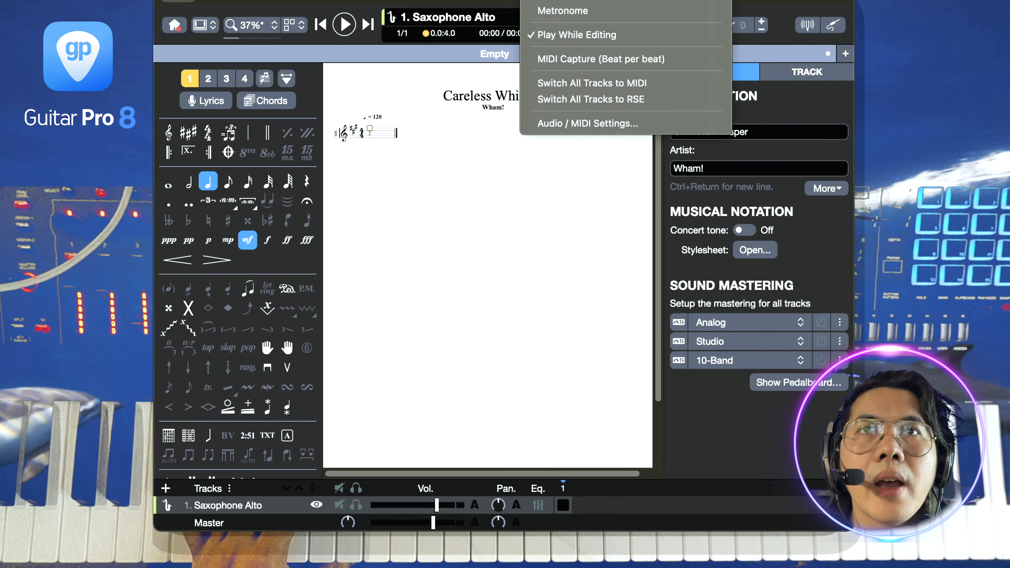
click(599, 59)
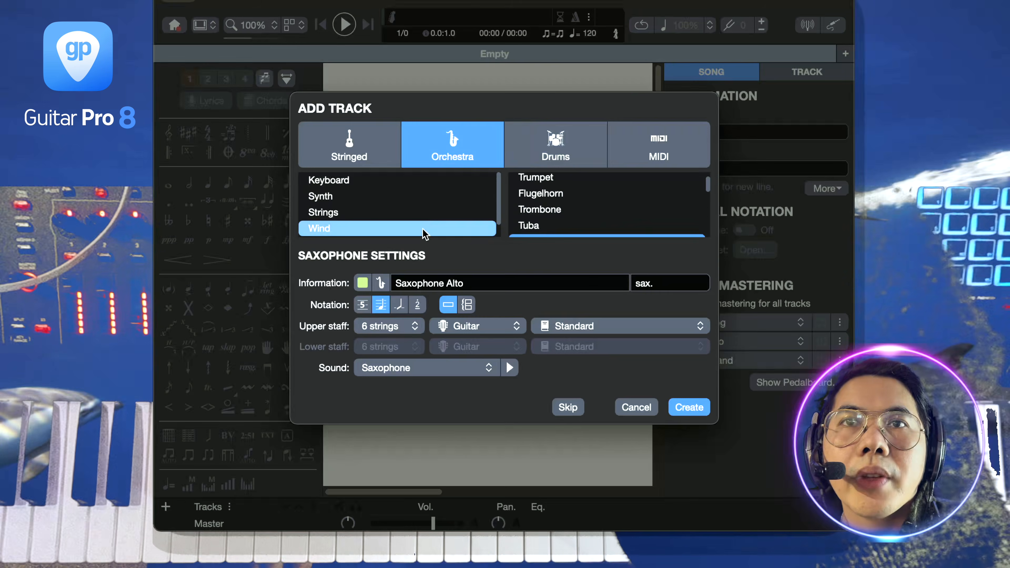
Create a Saxophone Alto wind track, and fill in the song information with artist Wham! and title Careless Whisper.
scroll(593, 208, down, 2)
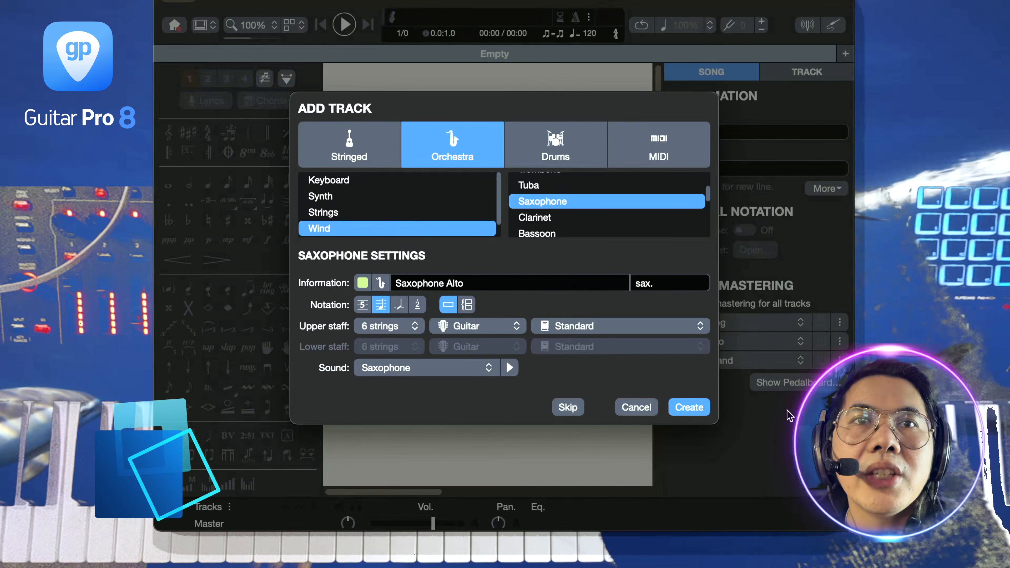
click(690, 407)
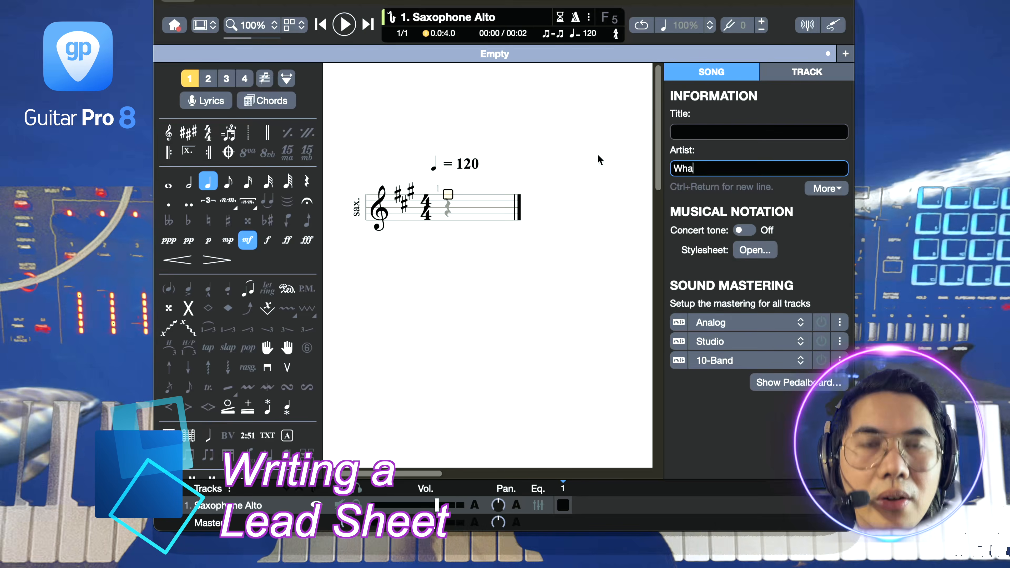
text(Wham!)
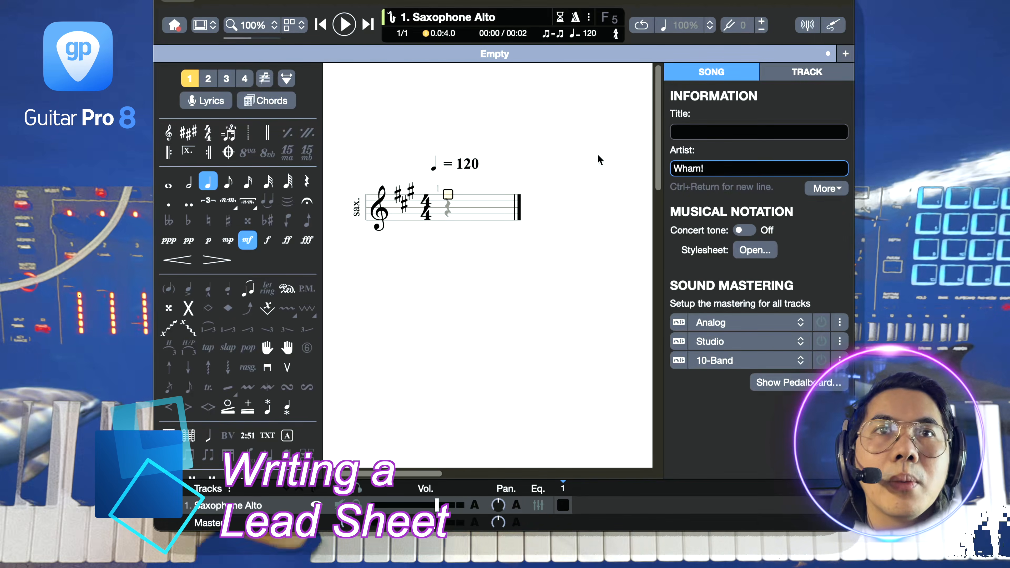
click(692, 133)
text(Careless Whisper)
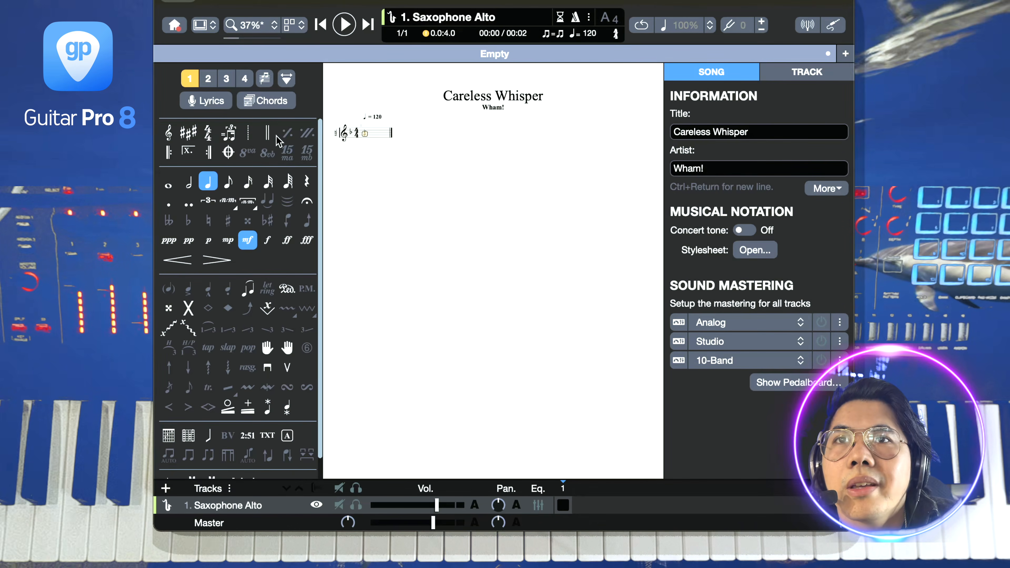
Set the score's key signature to Bm (two sharps).
double_click(342, 133)
click(545, 307)
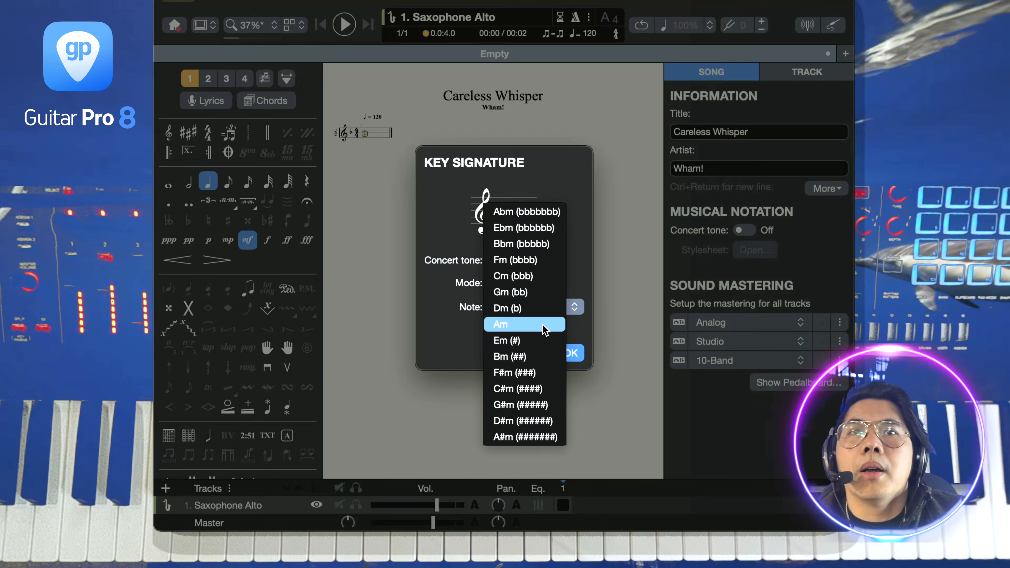
click(545, 357)
click(574, 353)
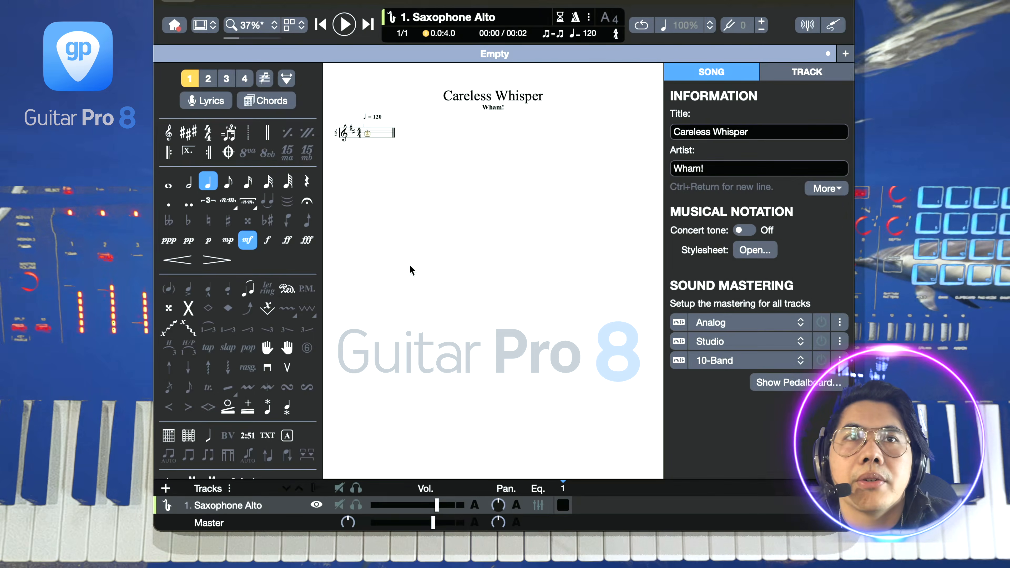
Enter bars 1 and 2 of the saxophone melody from the MIDI keyboard in eighth notes, ending bar 2 on a quarter note.
scroll(410, 223, up, 5)
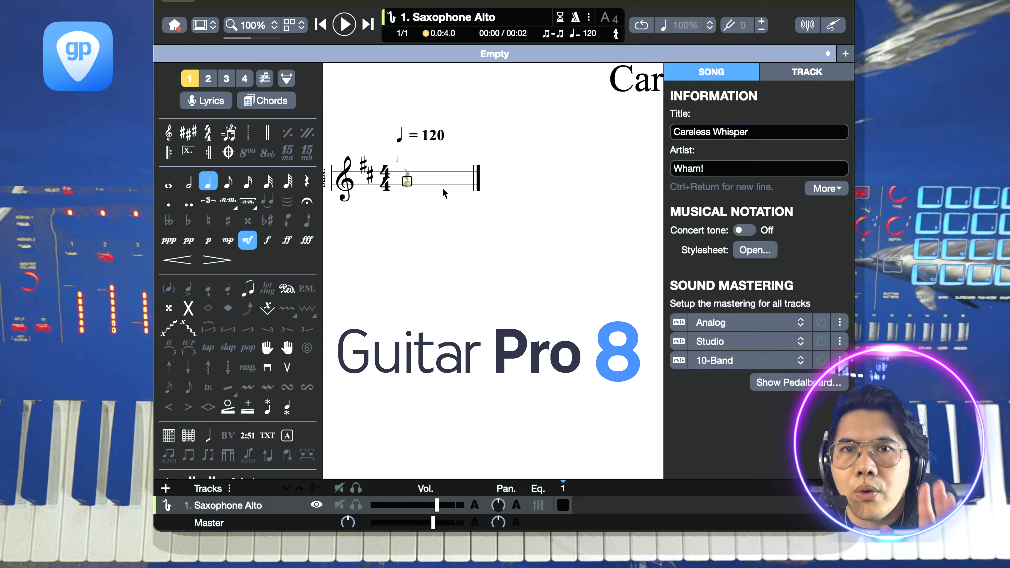
click(228, 180)
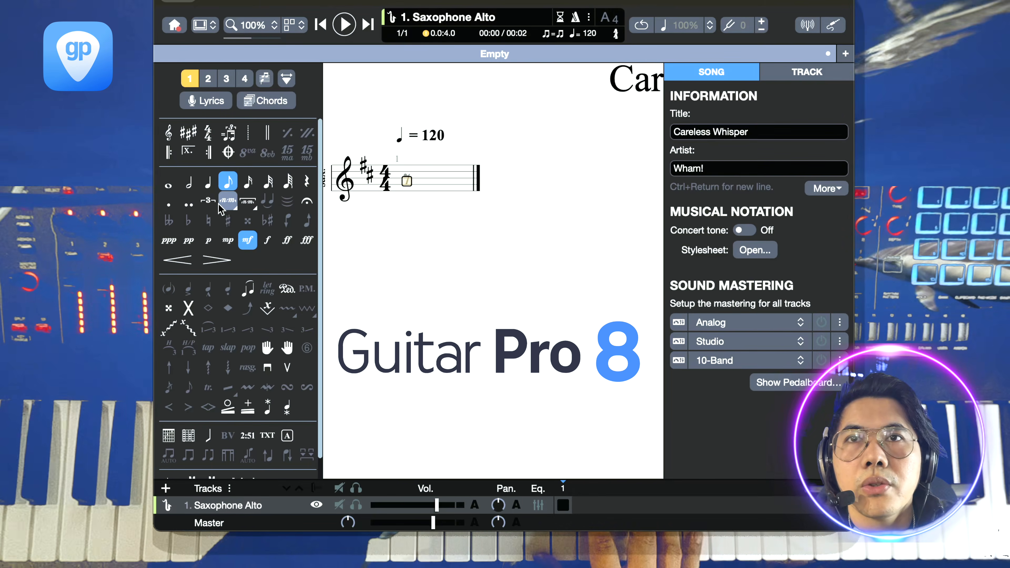
key(plus)
key(minus)
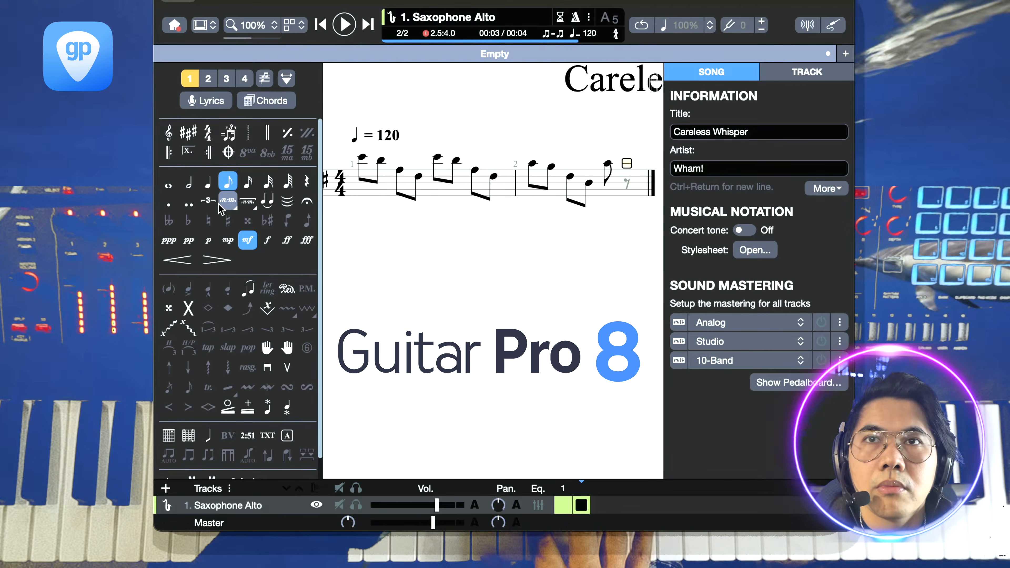
key(minus)
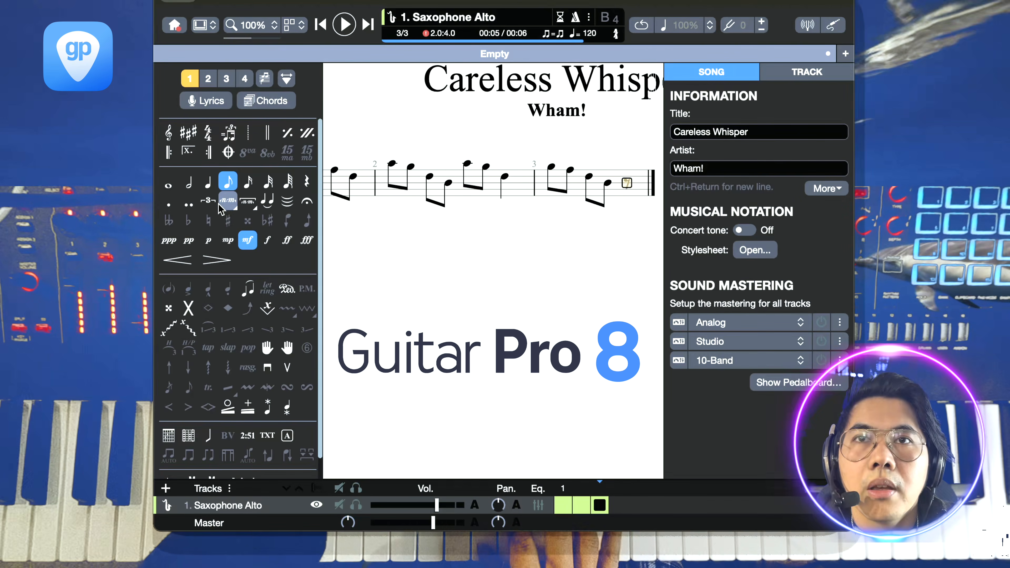
End bar 3 on a half note and fill bar 4 with eighth notes from the MIDI keyboard.
key(minus)
key(minus)
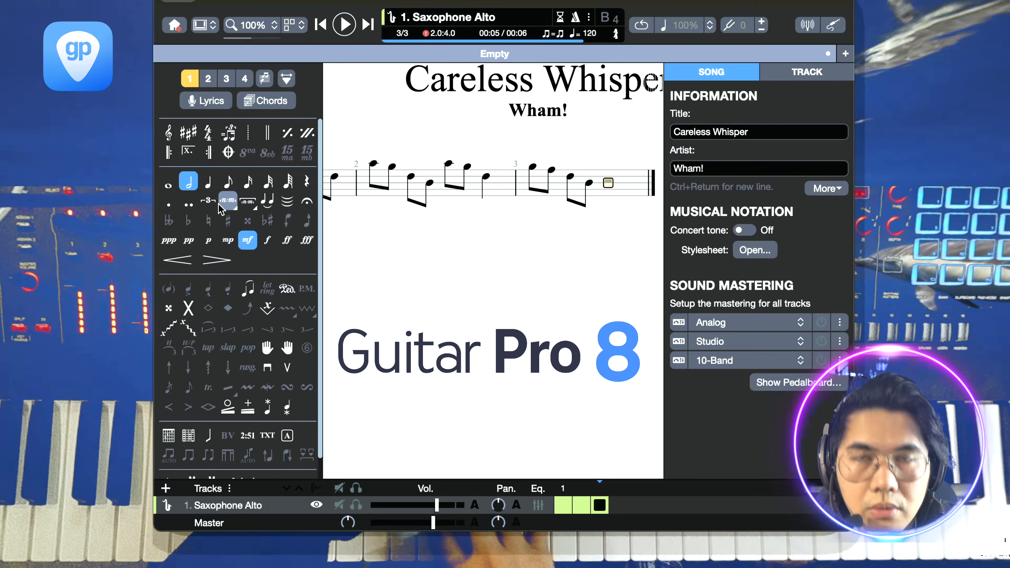
key(plus)
key(plus)
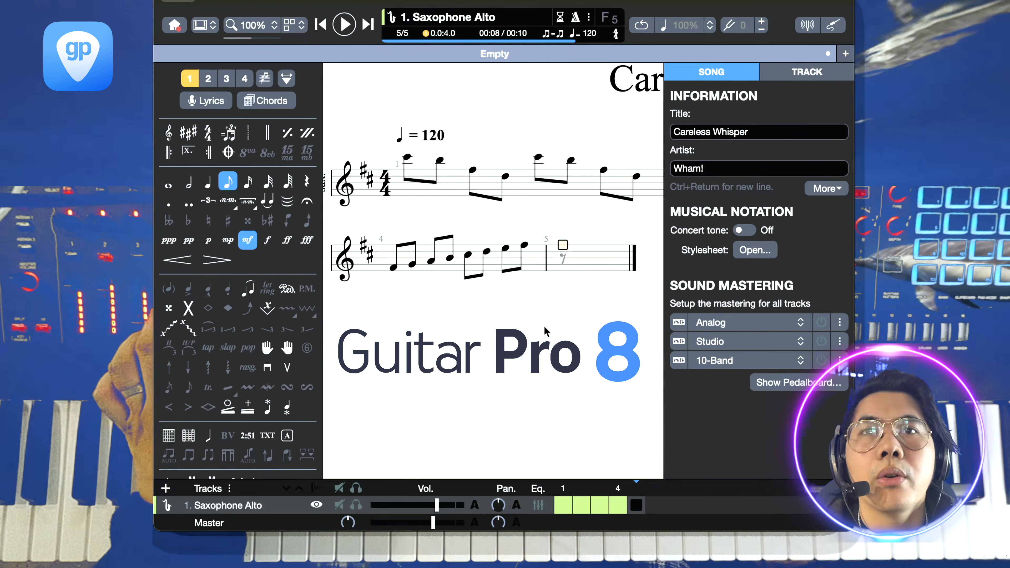
Review the entered melody across its bars and set the score zoom to Fit to Width.
scroll(589, 322, right, 3)
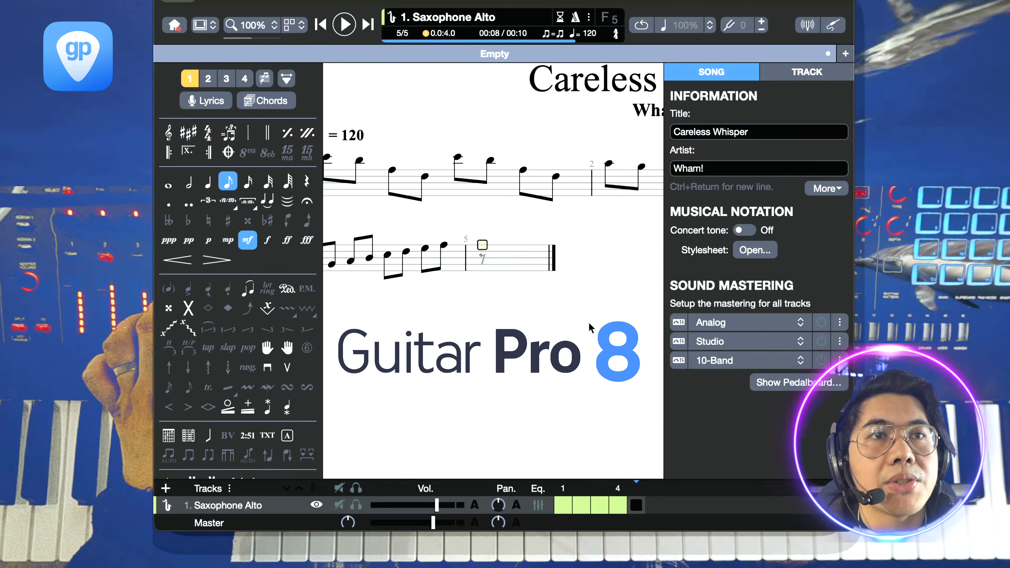
scroll(589, 322, right, 10)
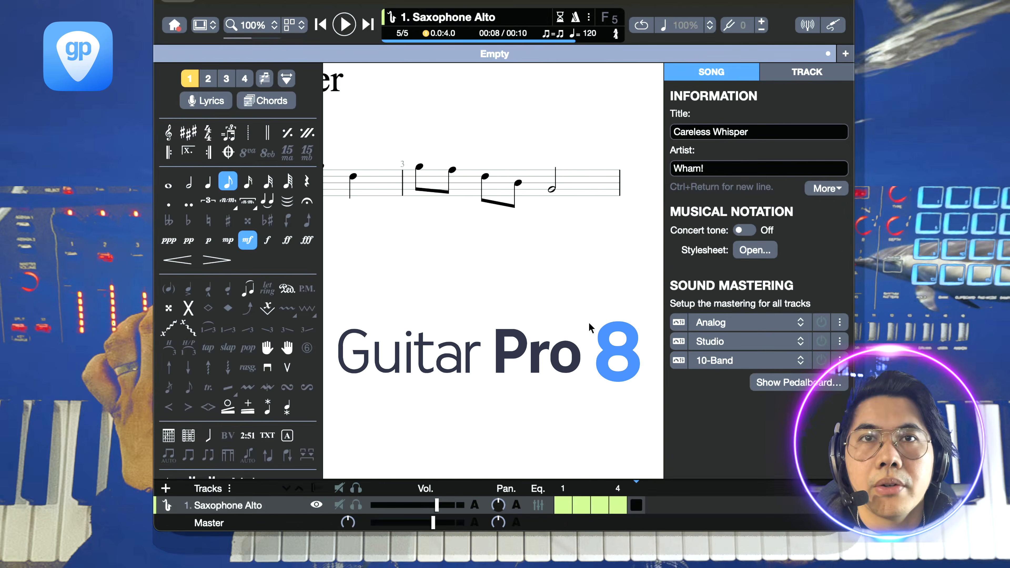
key(Left)
click(252, 25)
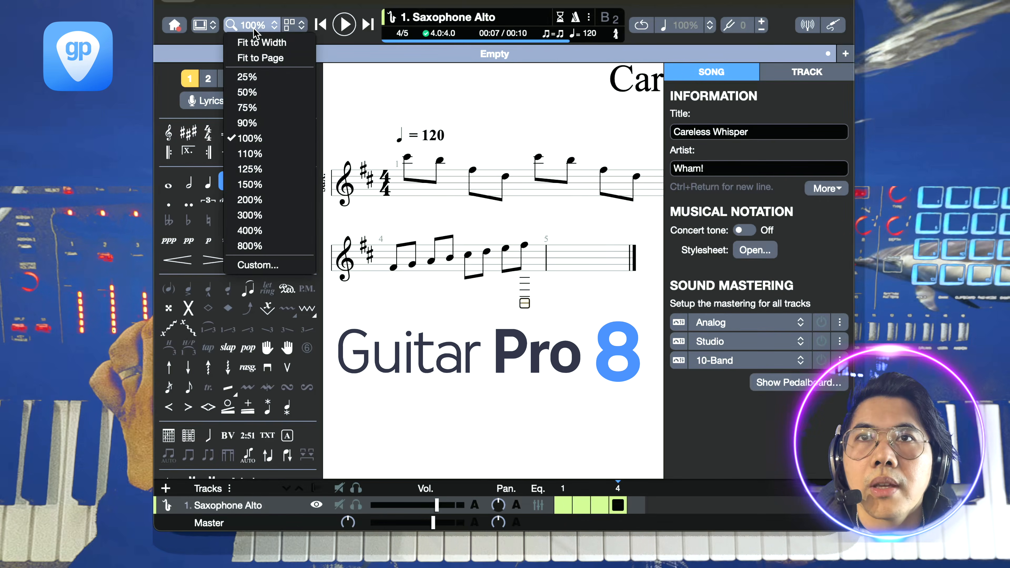
click(257, 43)
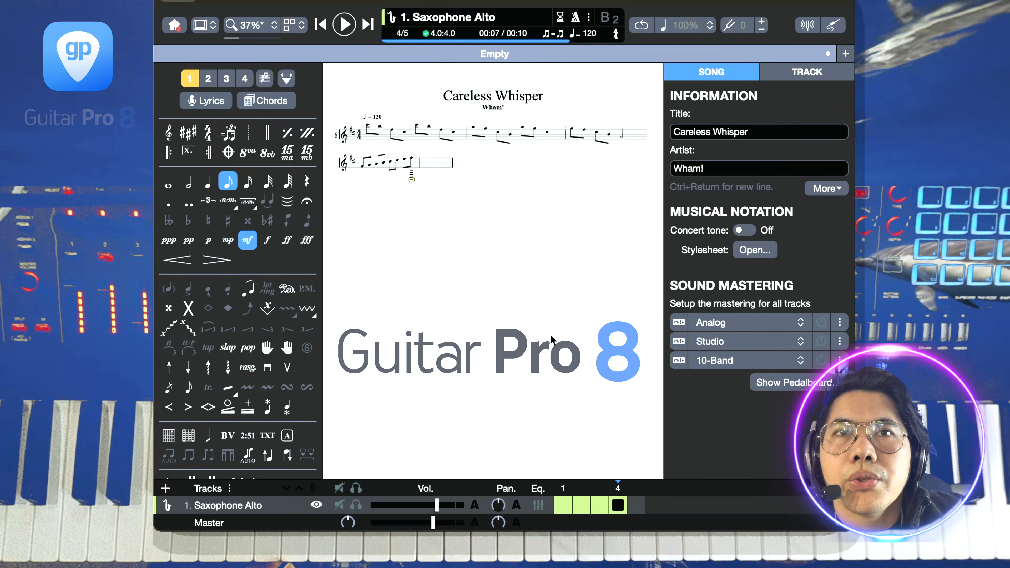
Set the score system layout to a fixed count of 4 bars per system.
right_click(549, 196)
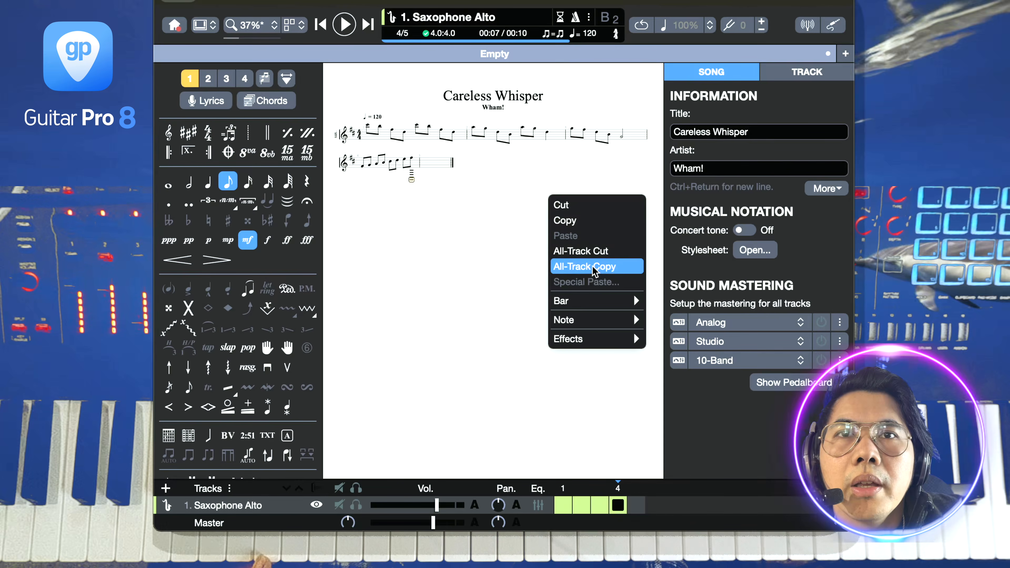
mouse_move(601, 301)
click(726, 520)
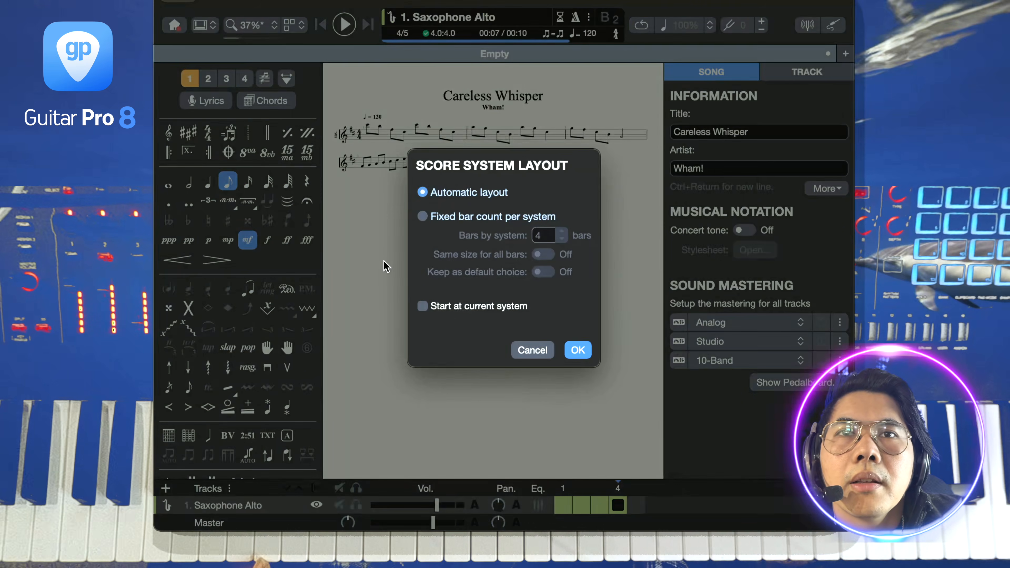
click(445, 216)
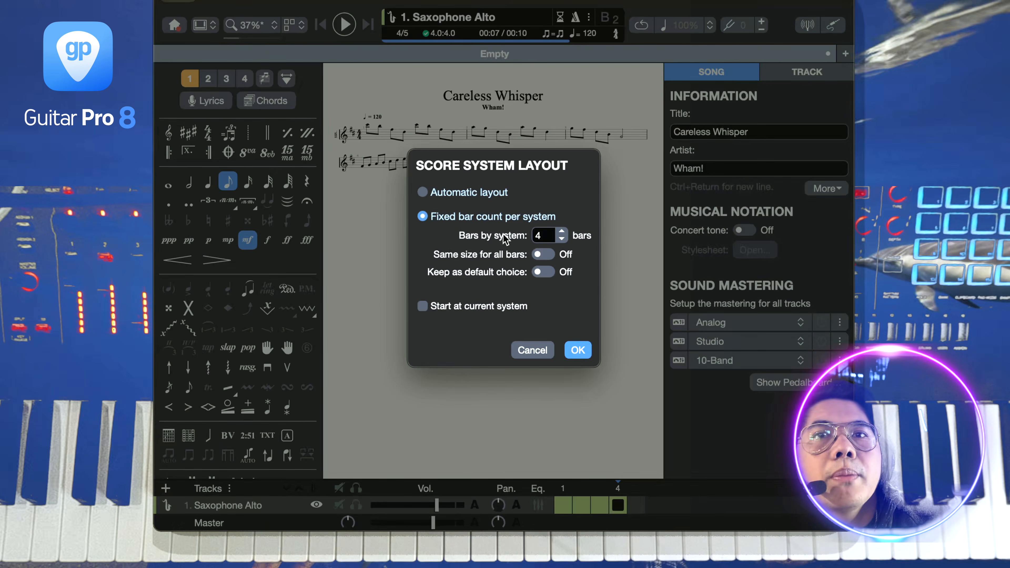
double_click(541, 235)
click(585, 350)
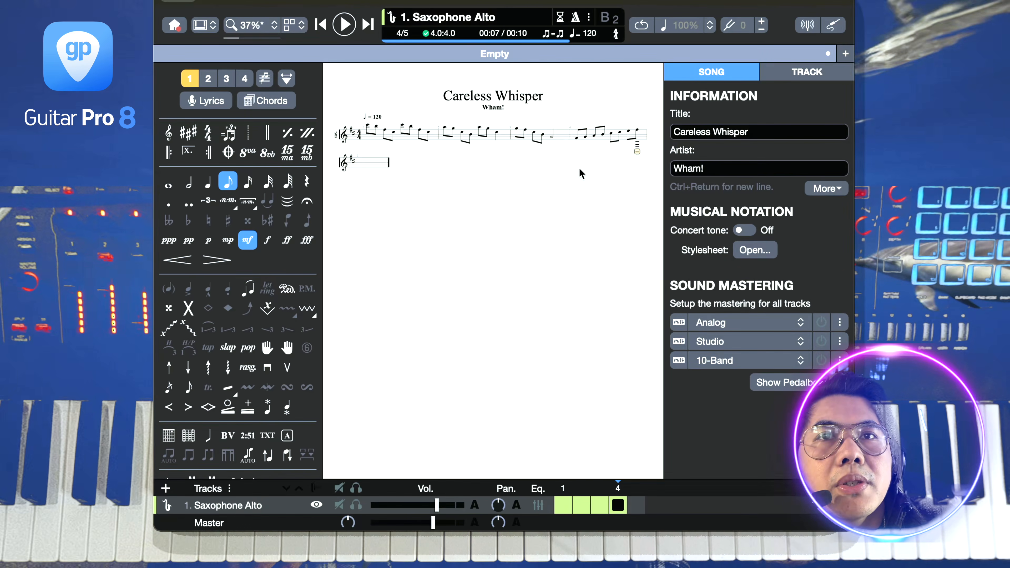
Delete the empty fifth bar and enclose bars 1 to 4 in repeat open and repeat close signs.
right_click(380, 162)
click(531, 235)
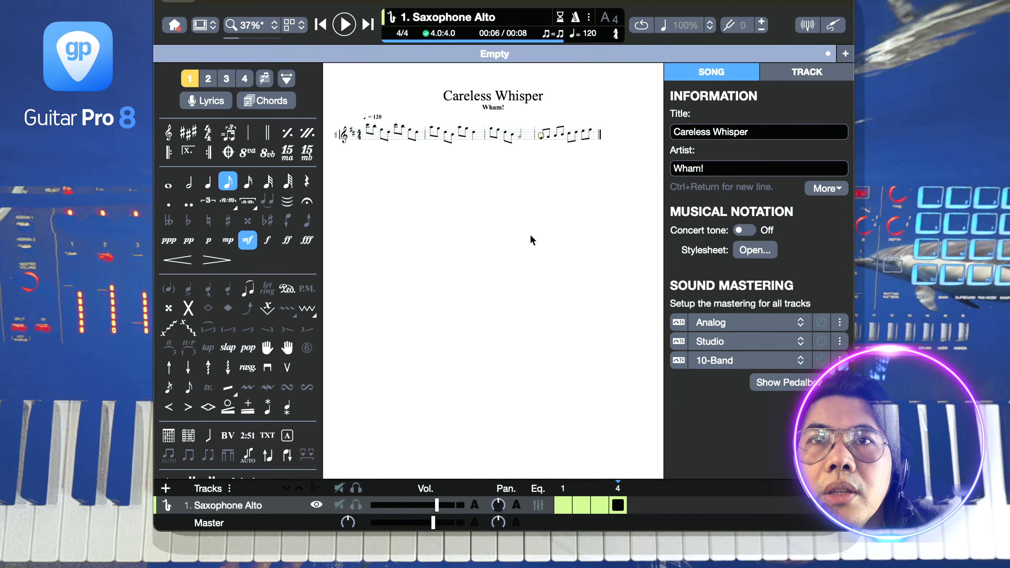
click(601, 143)
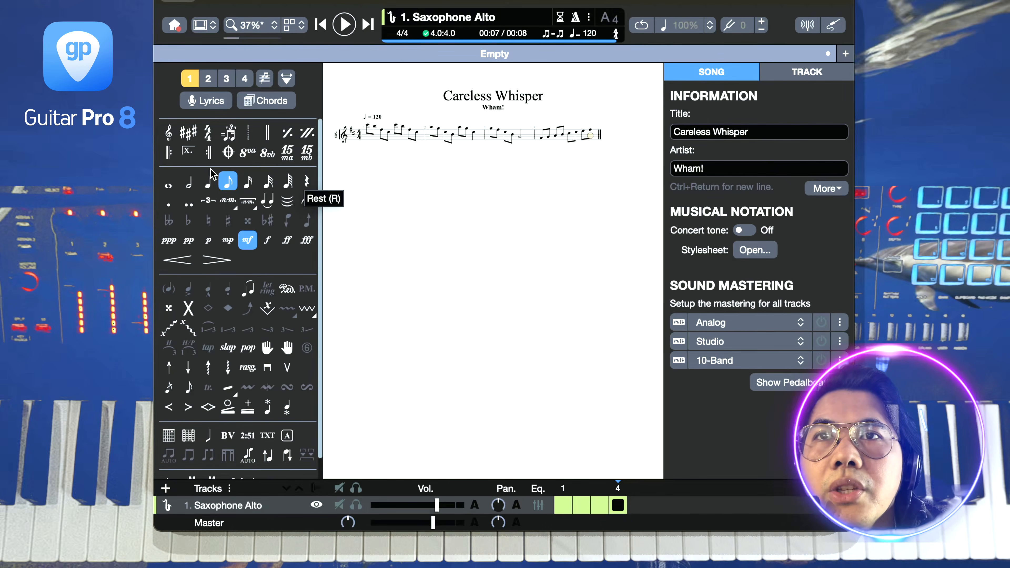
click(212, 156)
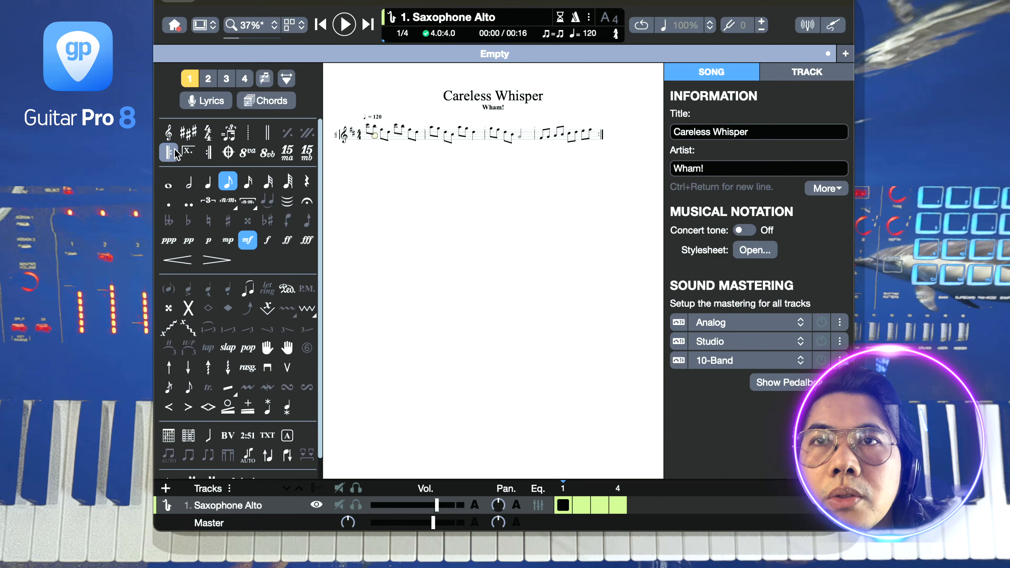
click(173, 153)
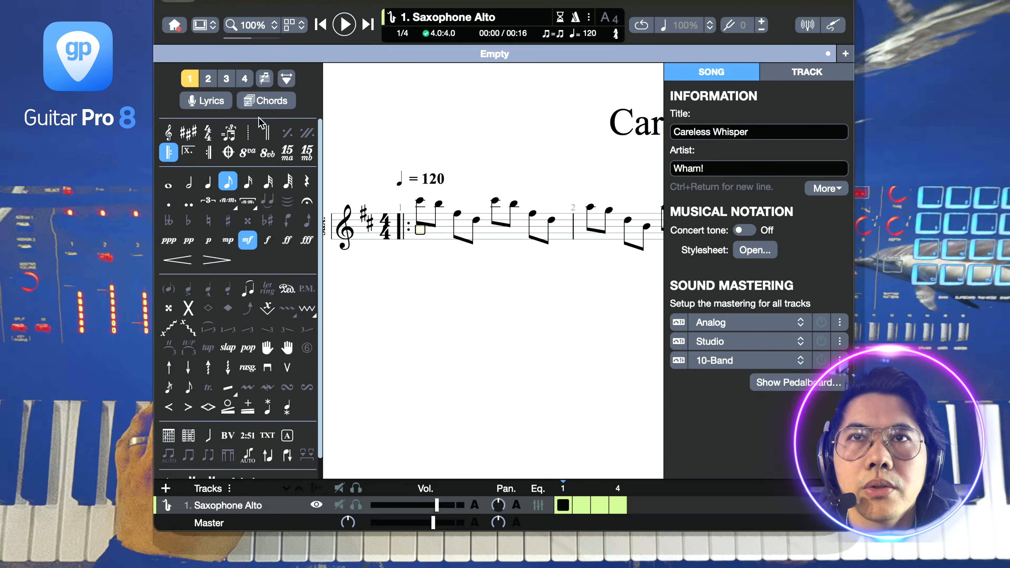
Create a chord with tonality B and type m in the chord diagram library.
click(266, 101)
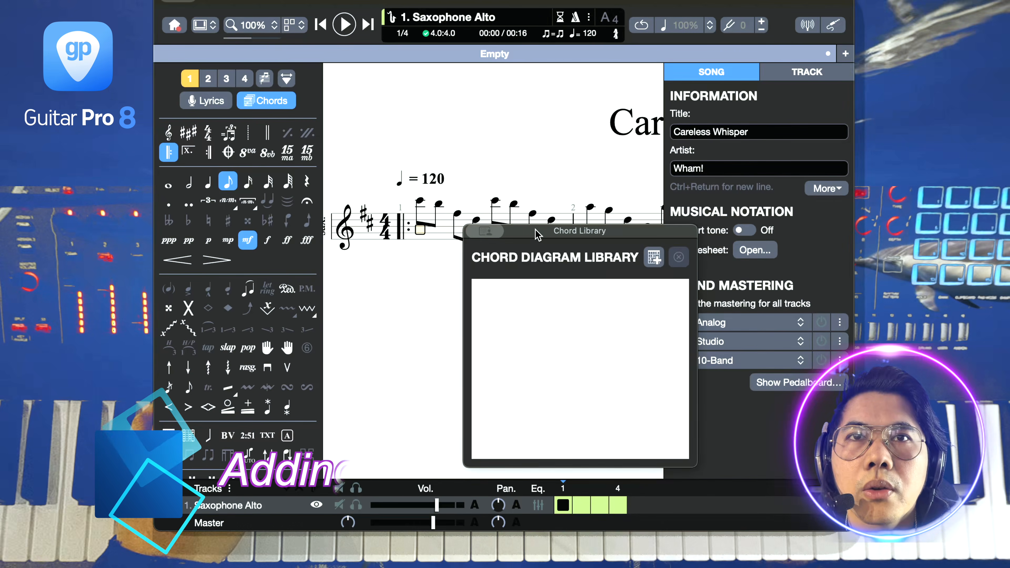
drag(532, 224, 471, 218)
click(592, 250)
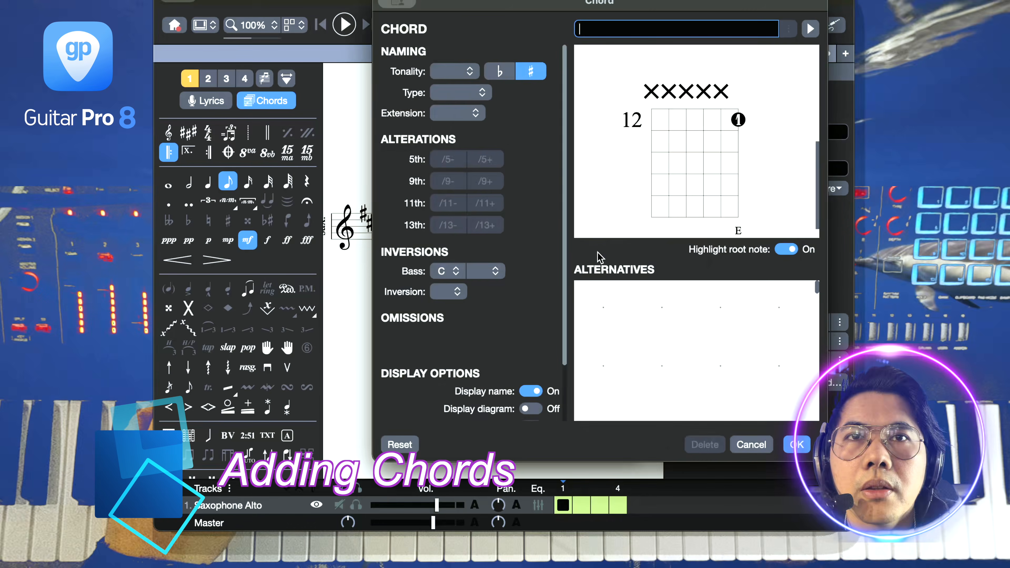
click(438, 79)
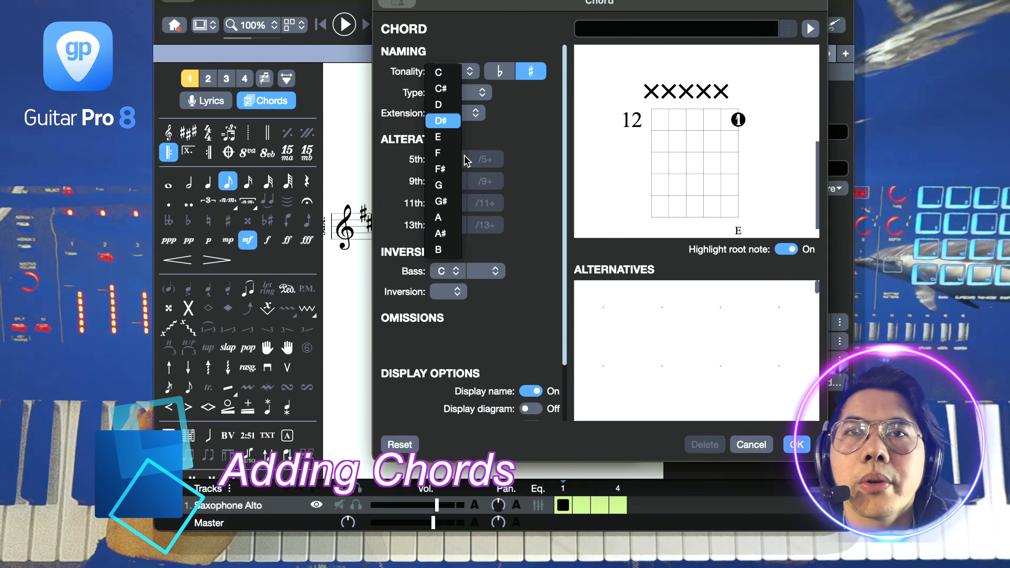
click(441, 249)
click(472, 94)
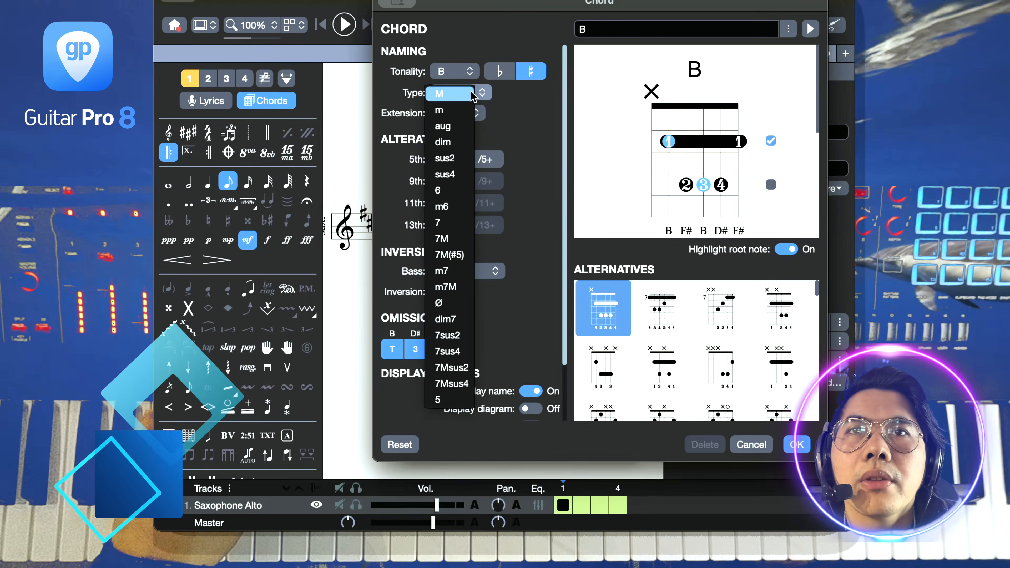
click(441, 110)
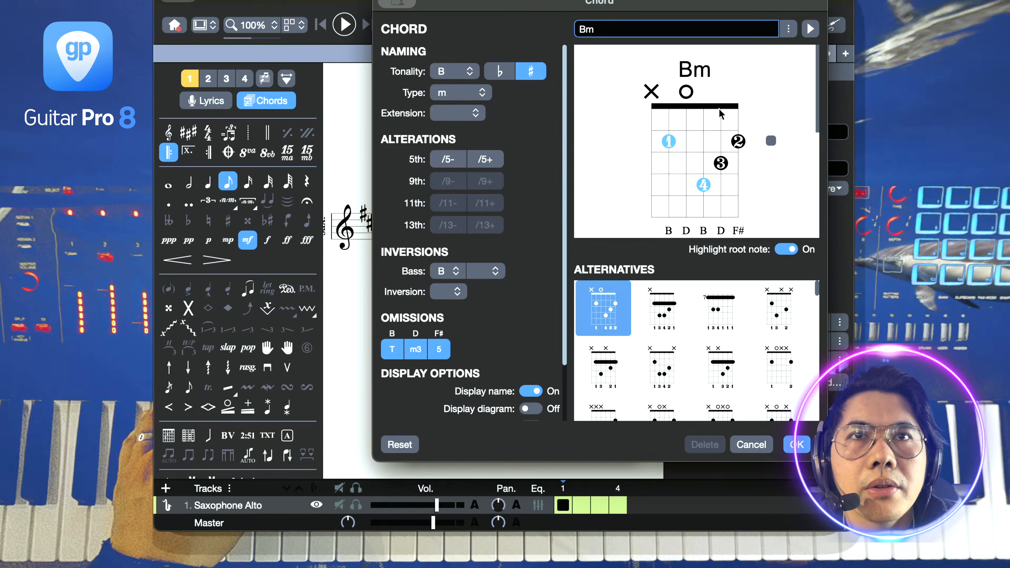
key(Return)
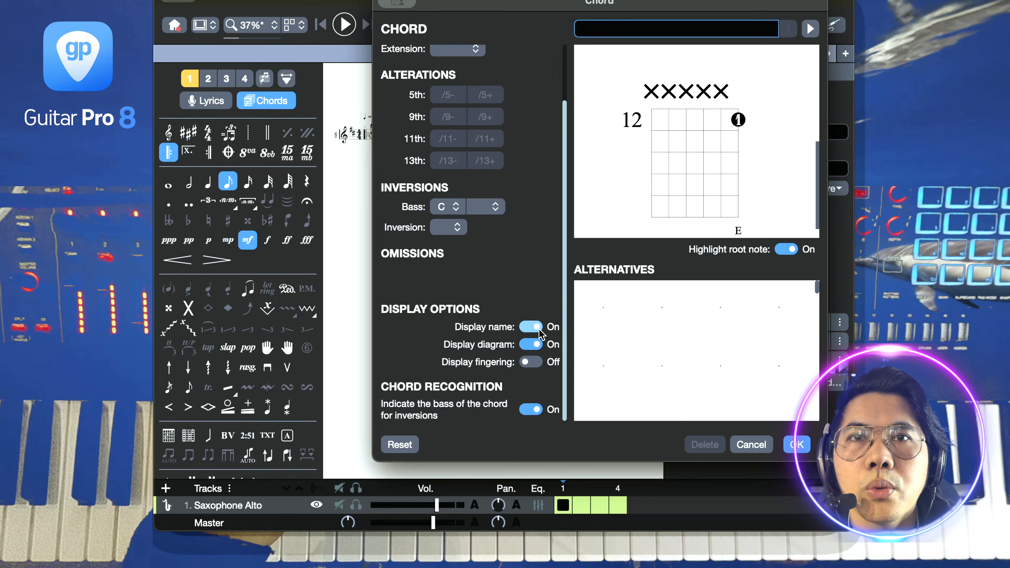
Define an Em chord with its diagram display off and add it to the chord library along with a G chord.
click(532, 344)
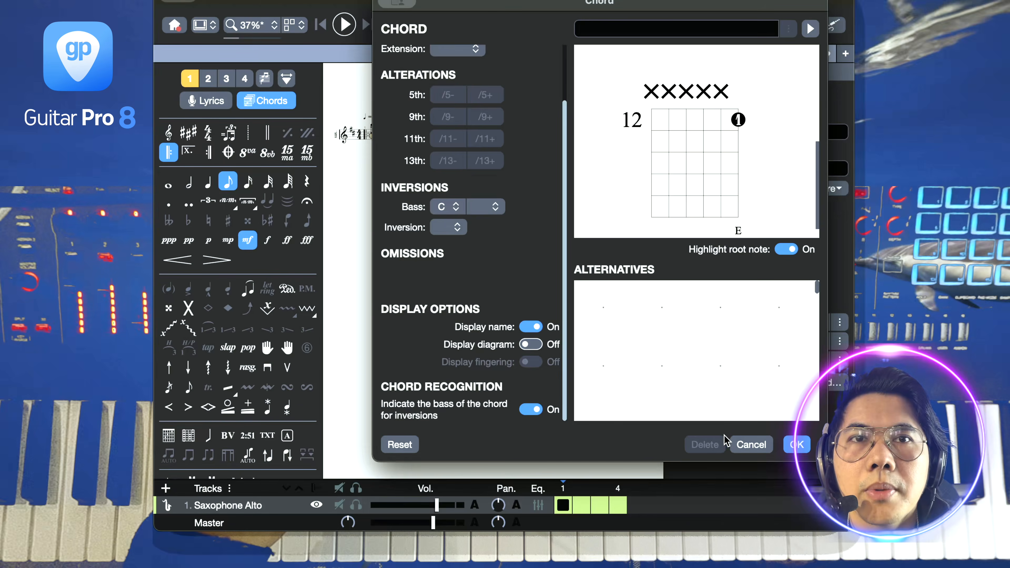
scroll(491, 228, up, 3)
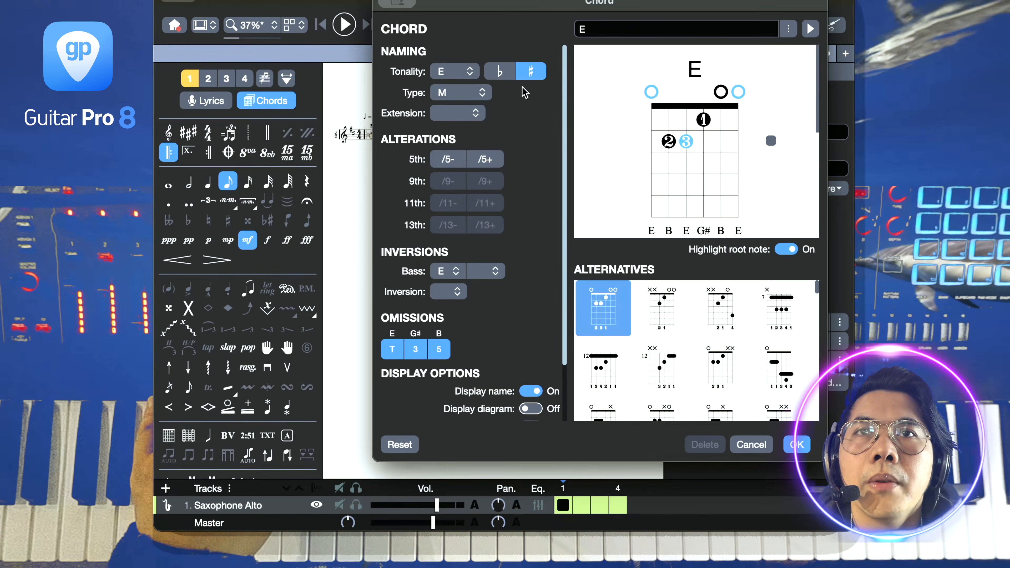
click(469, 95)
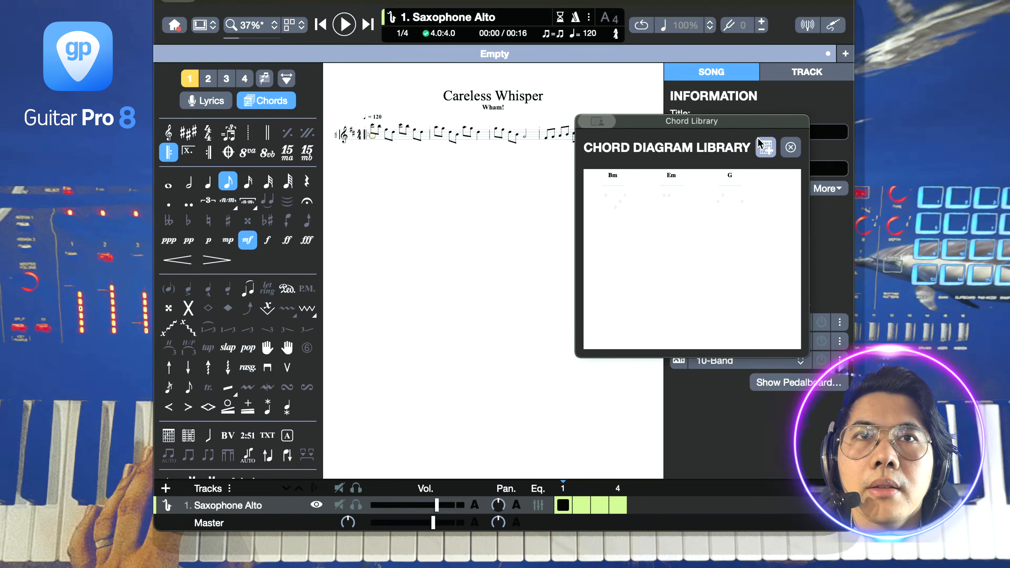
Add an F#m chord to the chord diagram library.
click(766, 148)
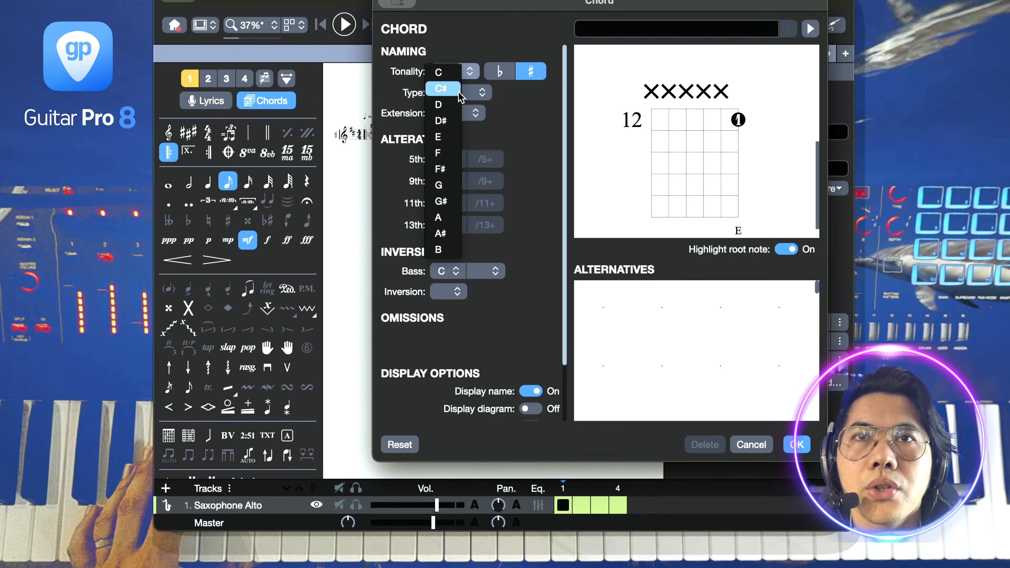
click(449, 171)
click(482, 92)
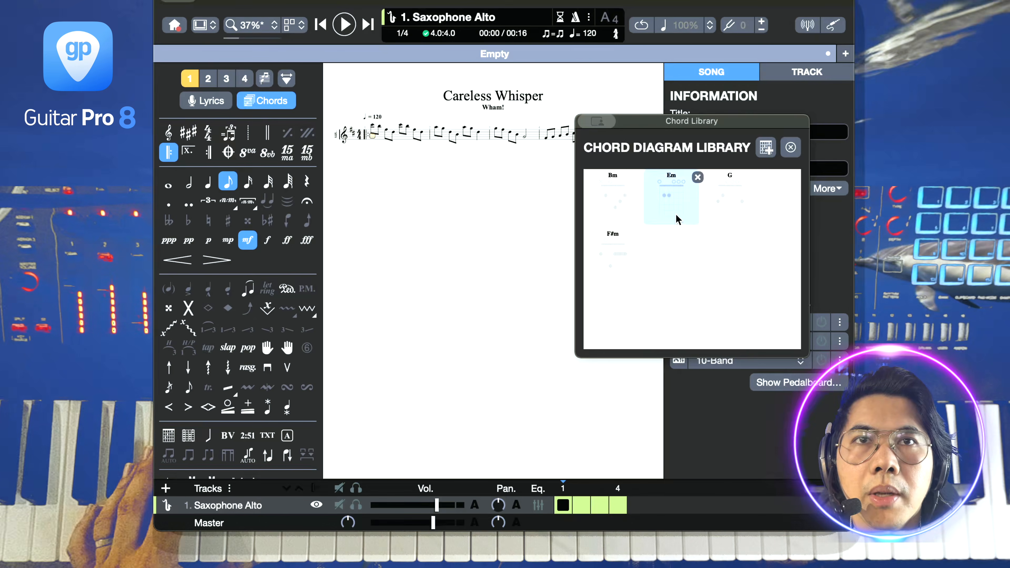
Place the library chords Bm, Em, G and F#m at the start of bars 1 to 4 respectively.
click(618, 205)
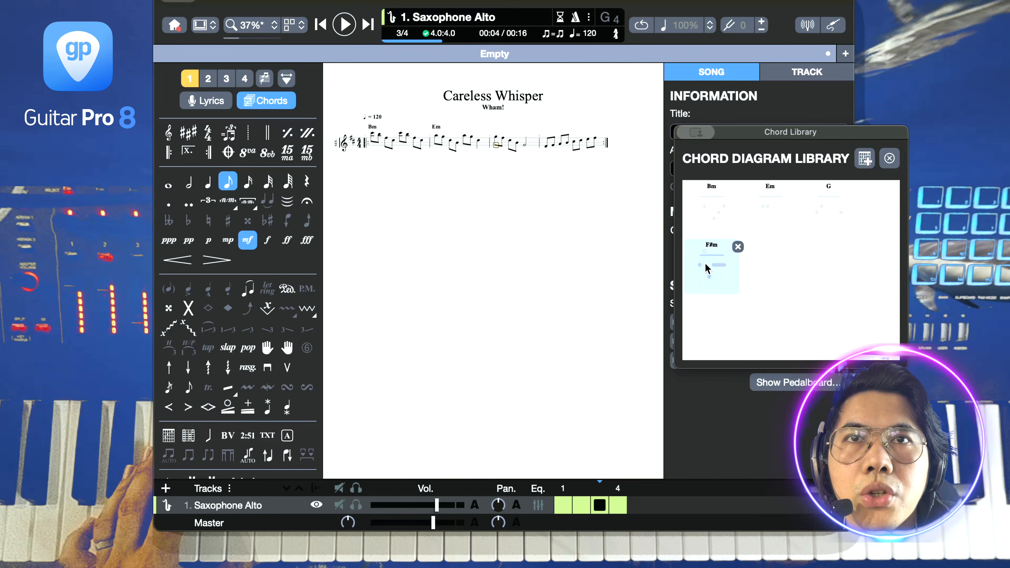
click(829, 207)
click(548, 150)
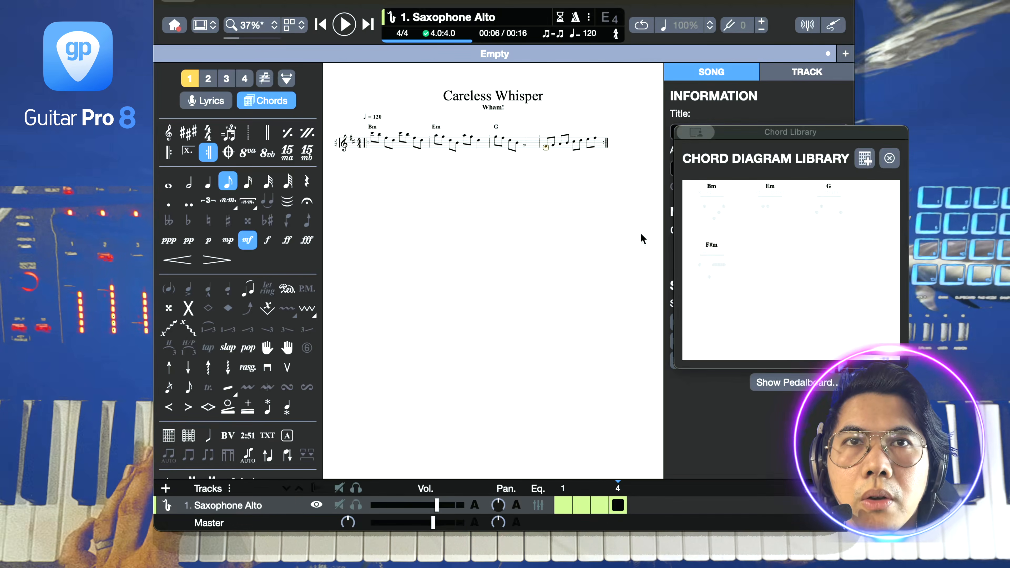
click(712, 265)
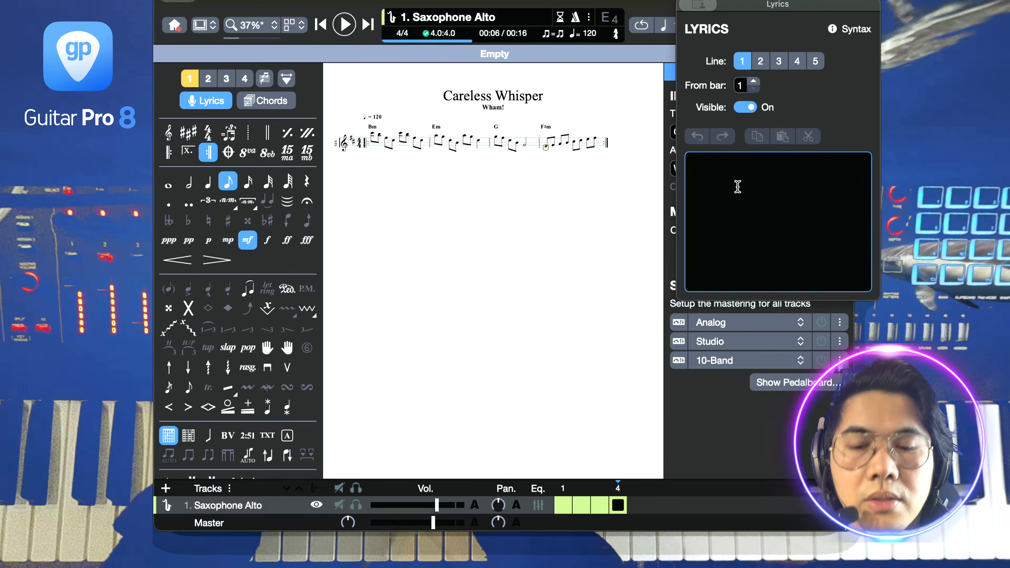
Enter the trial lyrics "cha cha cha" on line 1 from bar 1, check them under the notes and clear them.
text(cha cha )
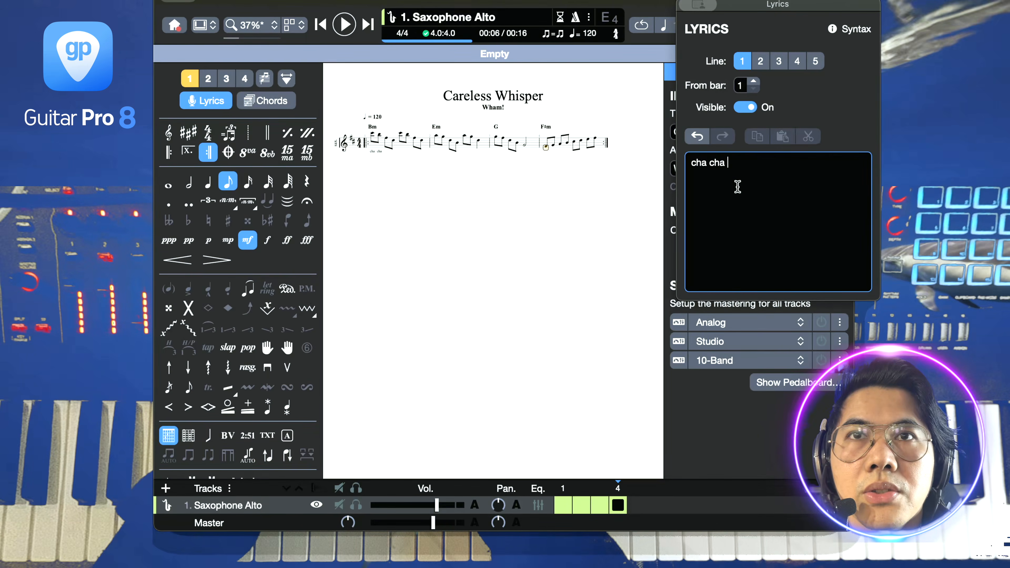
text(cha)
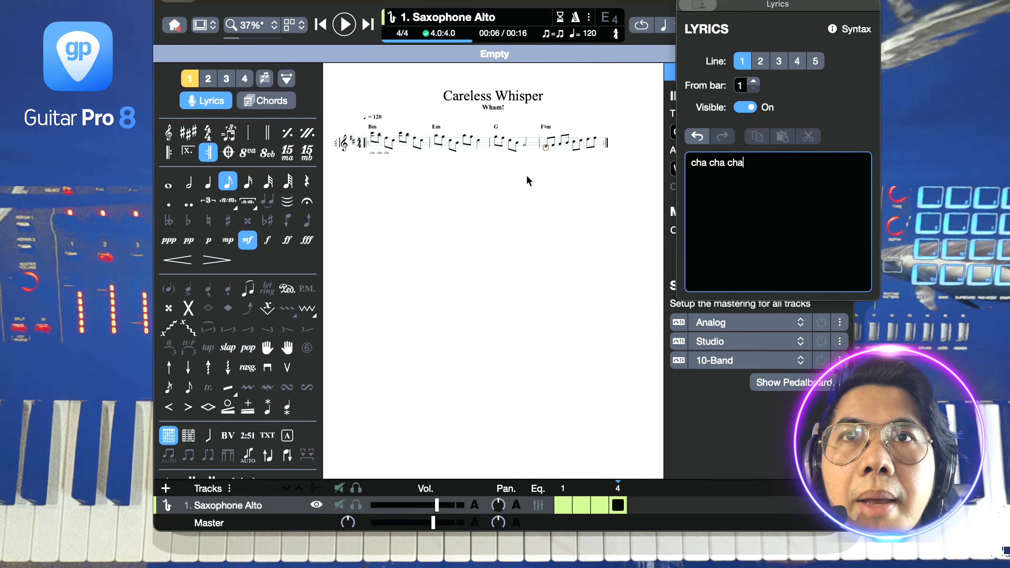
scroll(381, 156, up, 5)
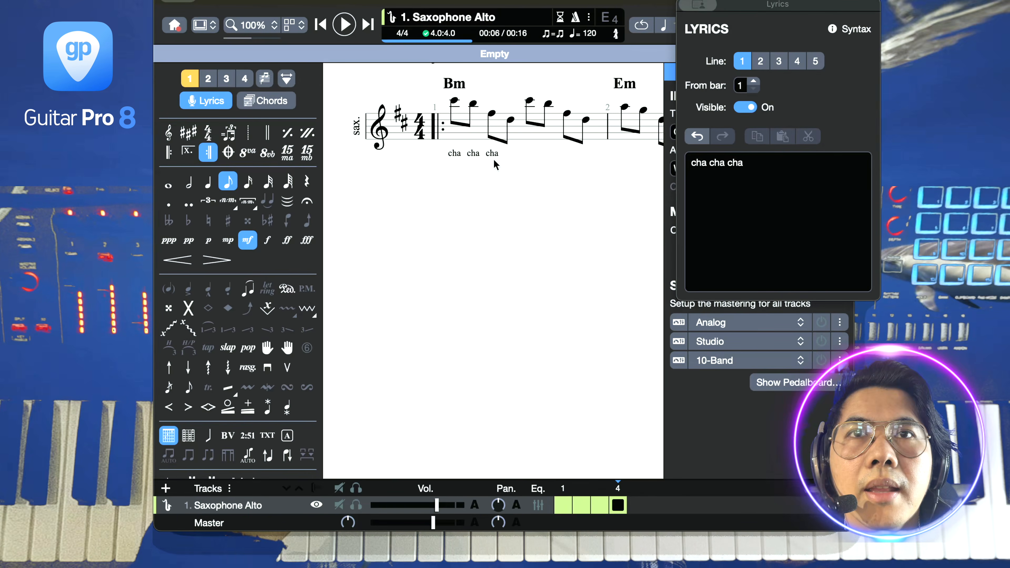
click(701, 207)
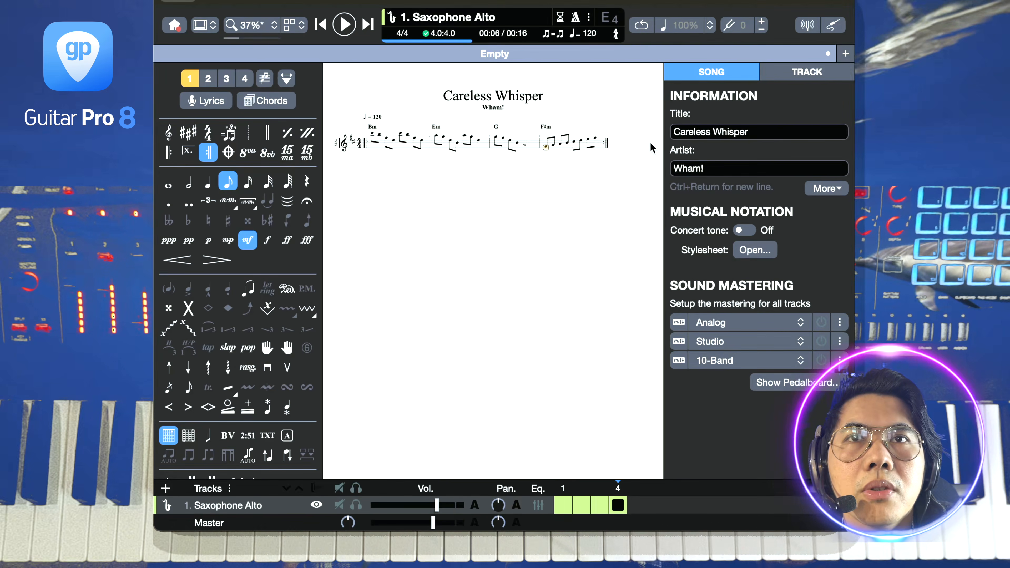
Force a line break at bar 4 of the saxophone melody.
right_click(522, 195)
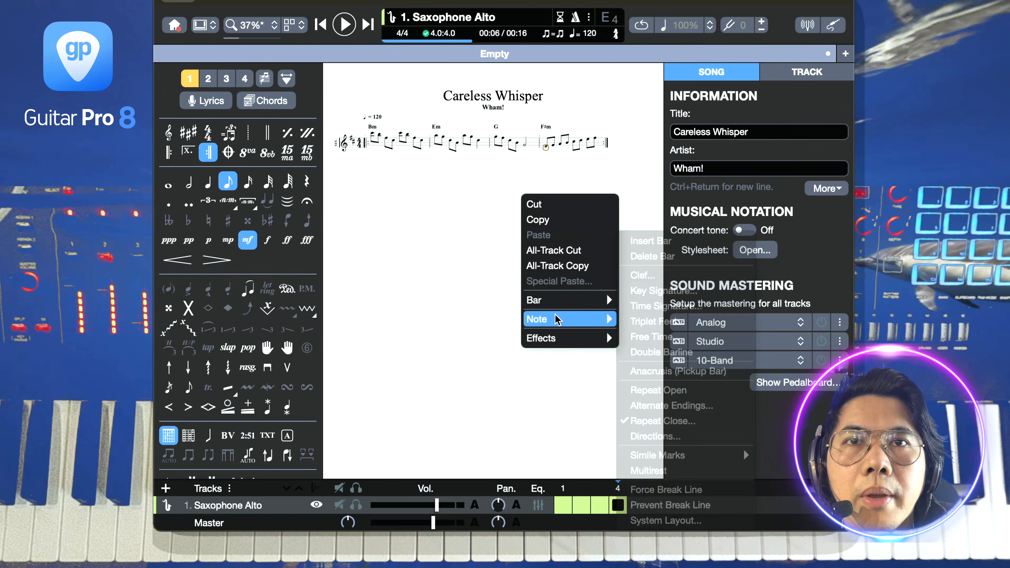
mouse_move(573, 300)
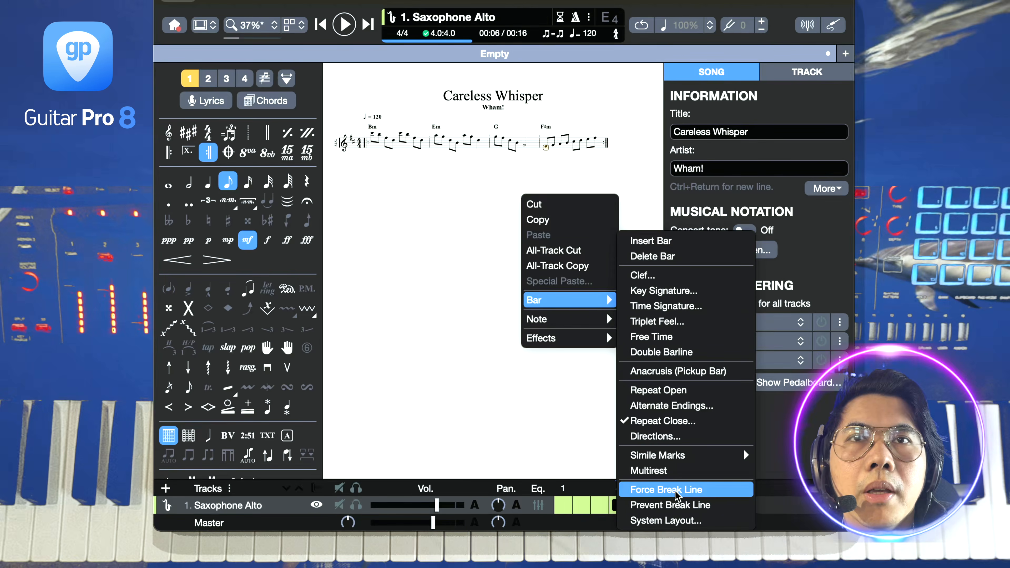
click(668, 492)
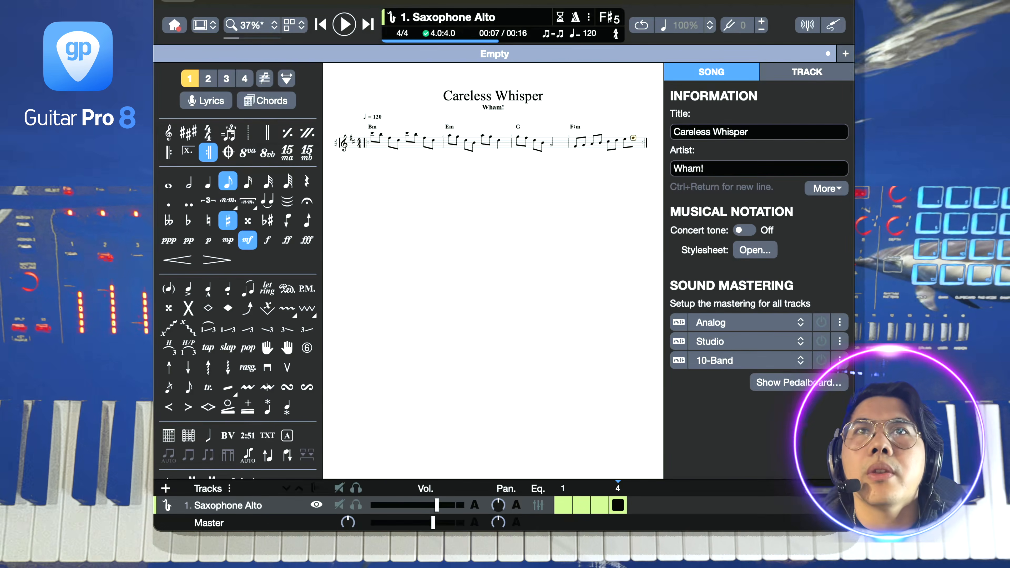
Open the file Careless Whisper.mid for MIDI import.
click(262, 0)
click(450, 36)
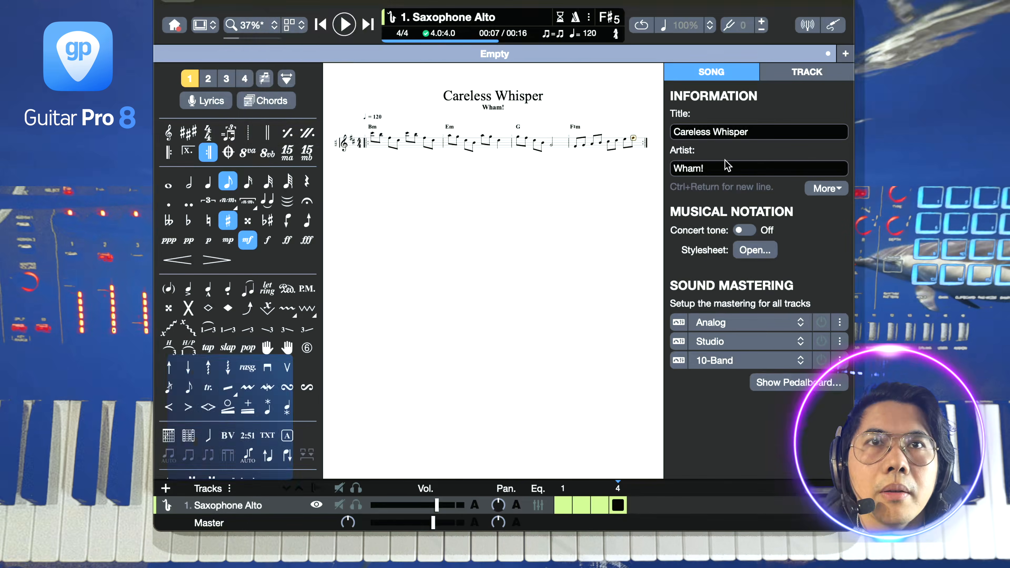
click(755, 9)
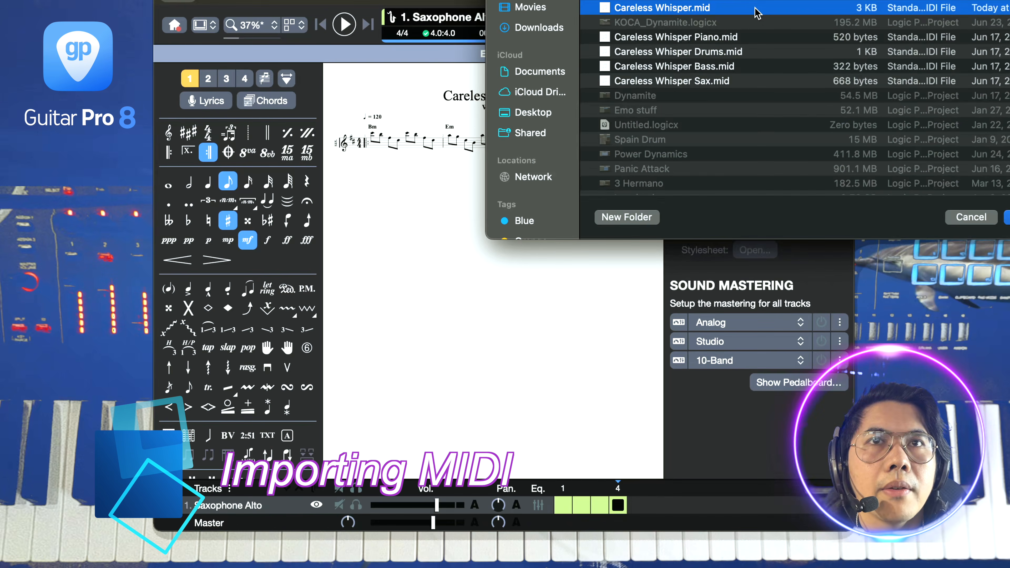
double_click(755, 8)
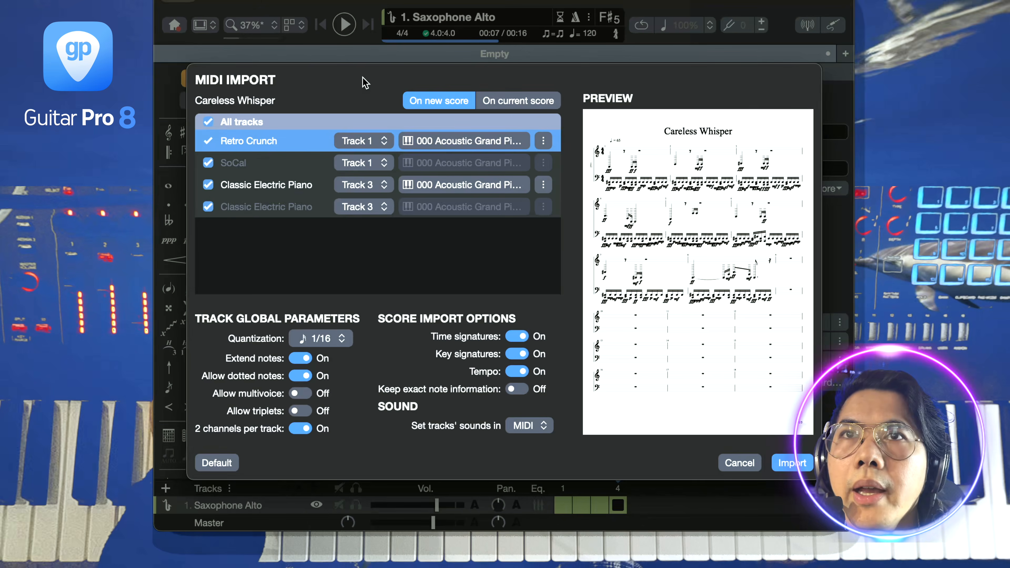
Assign Retro Crunch to Track 3 and SoCal to Track 4 in the MIDI import settings.
click(358, 141)
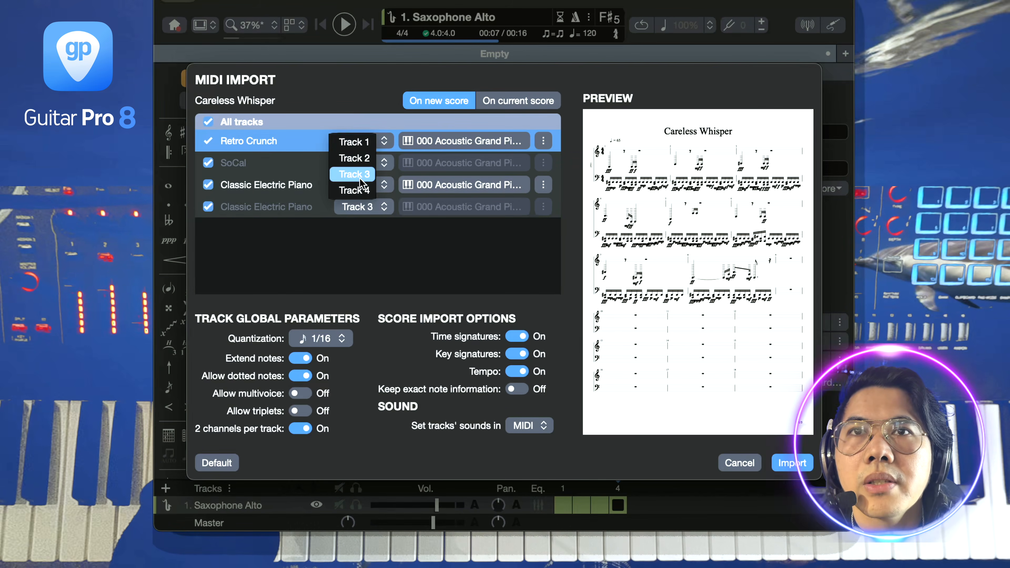
click(360, 176)
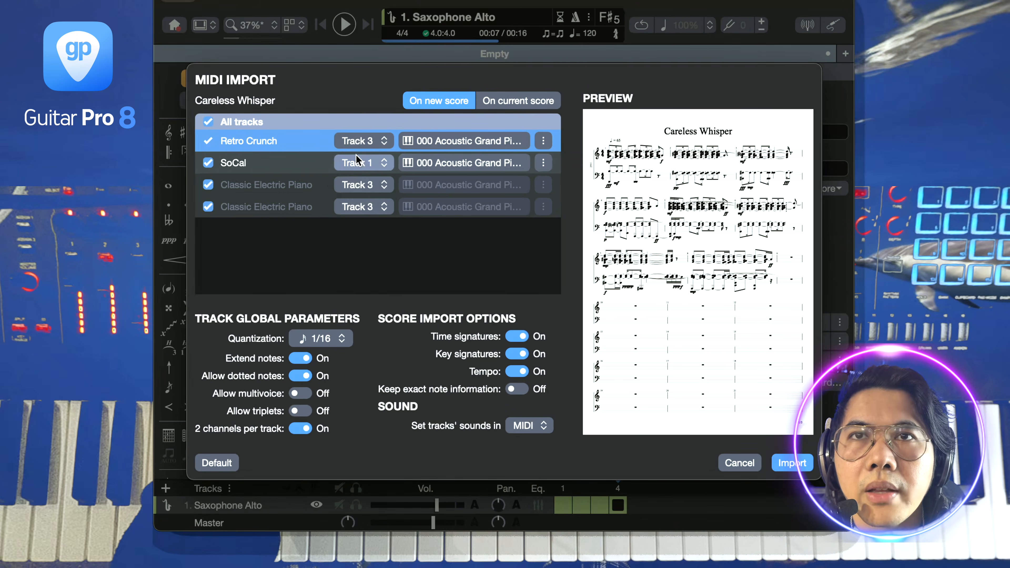
click(360, 167)
click(355, 215)
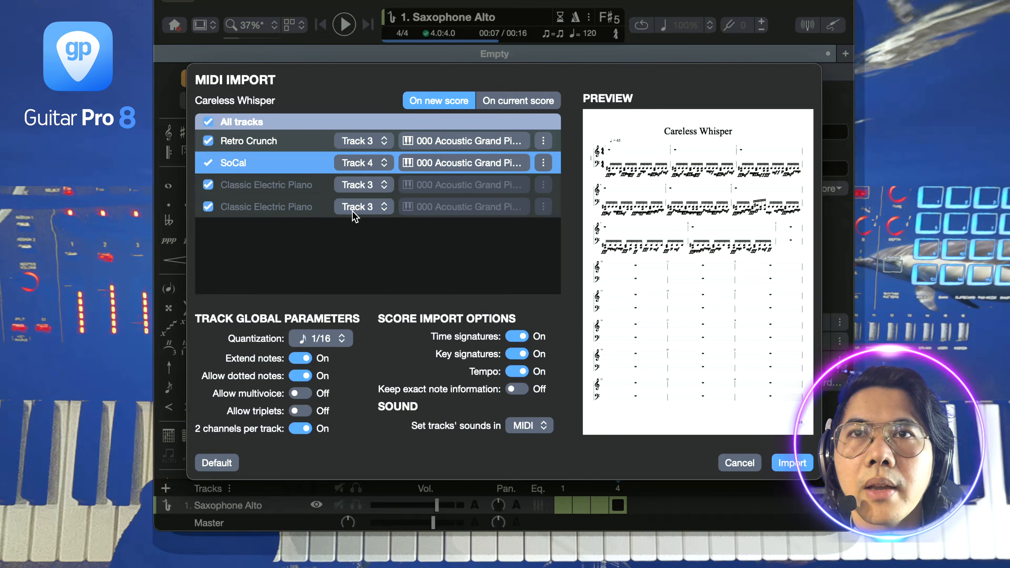
Assign the stringed Electric Bass instrument to the Retro Crunch track in the MIDI import.
click(470, 146)
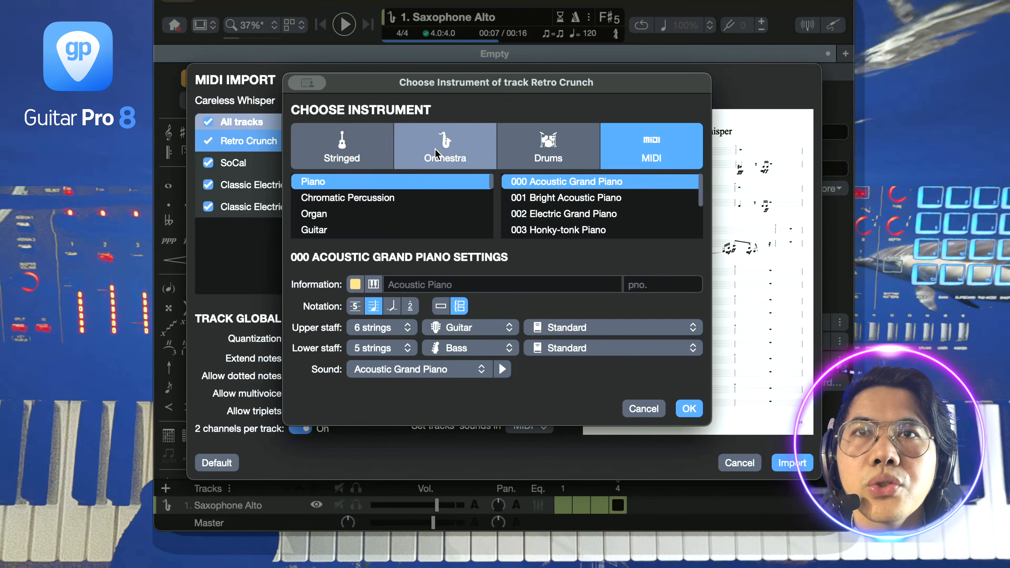
click(342, 145)
click(384, 215)
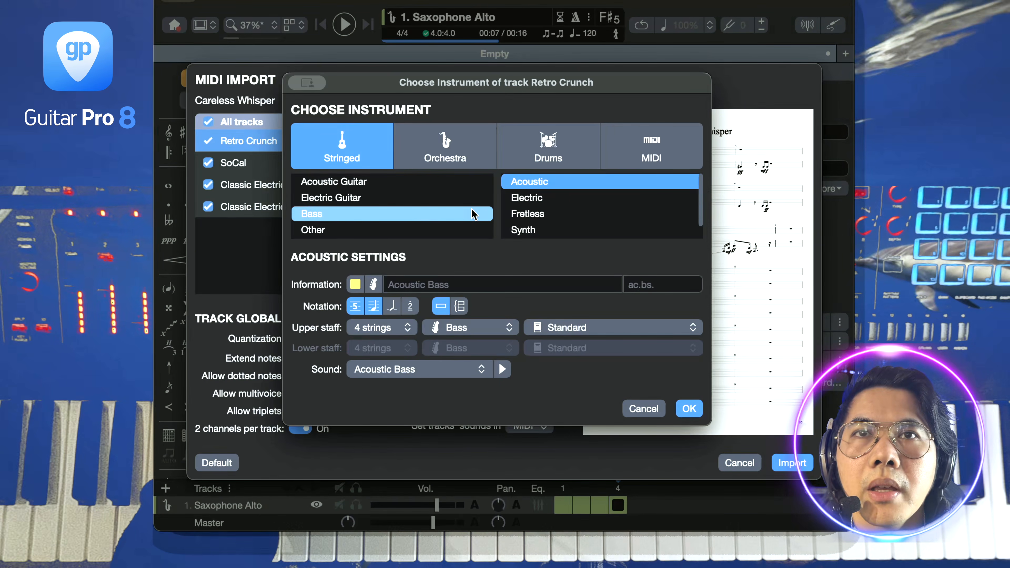
double_click(550, 198)
Assign Drumkit to the SoCal track and 004 Rhodes Piano to the first Classic Electric Piano track.
click(473, 163)
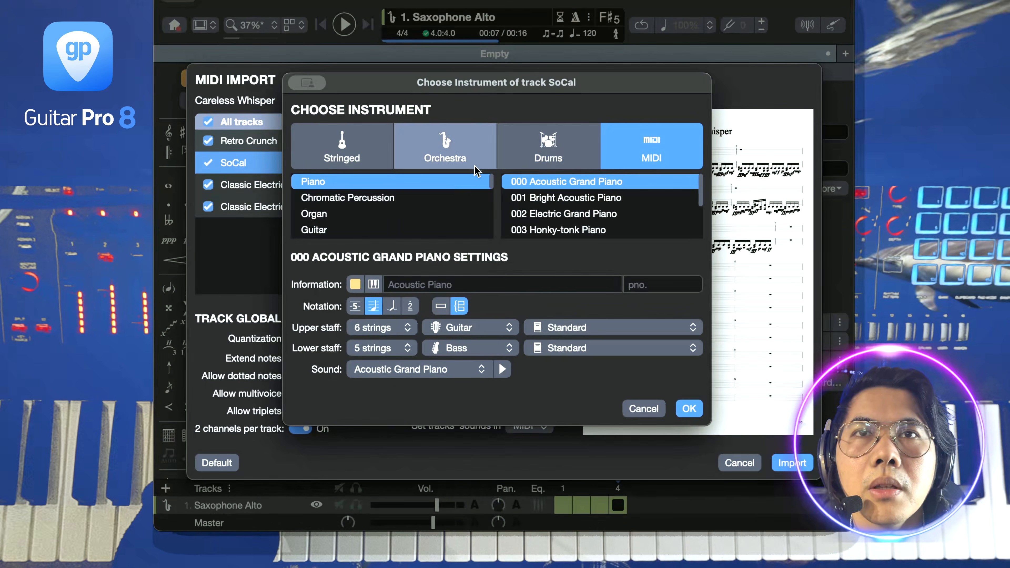
click(527, 152)
click(590, 201)
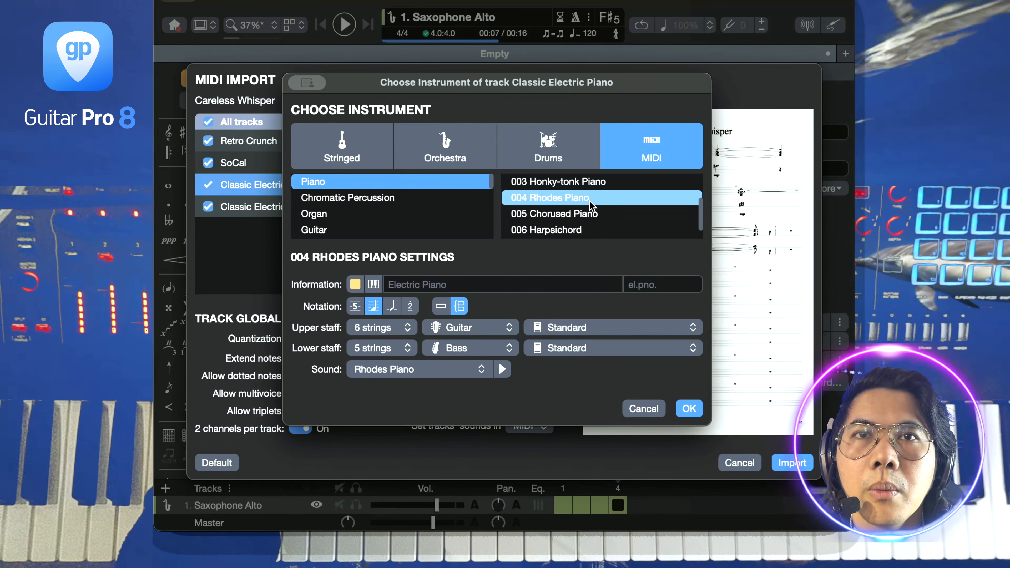
click(689, 408)
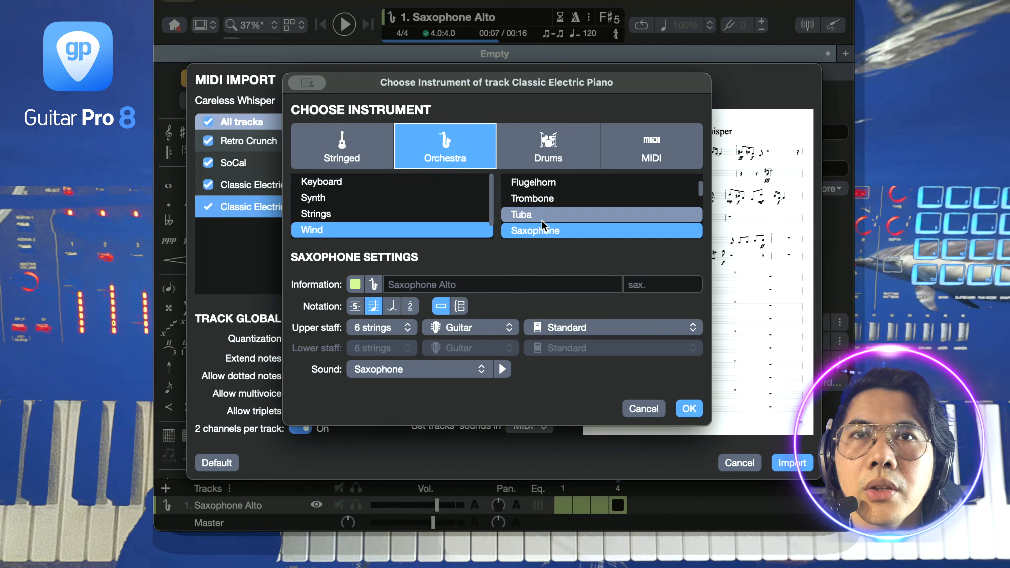
Assign the Saxophone to the second Classic Electric Piano track and import the MIDI file as a new score.
double_click(557, 234)
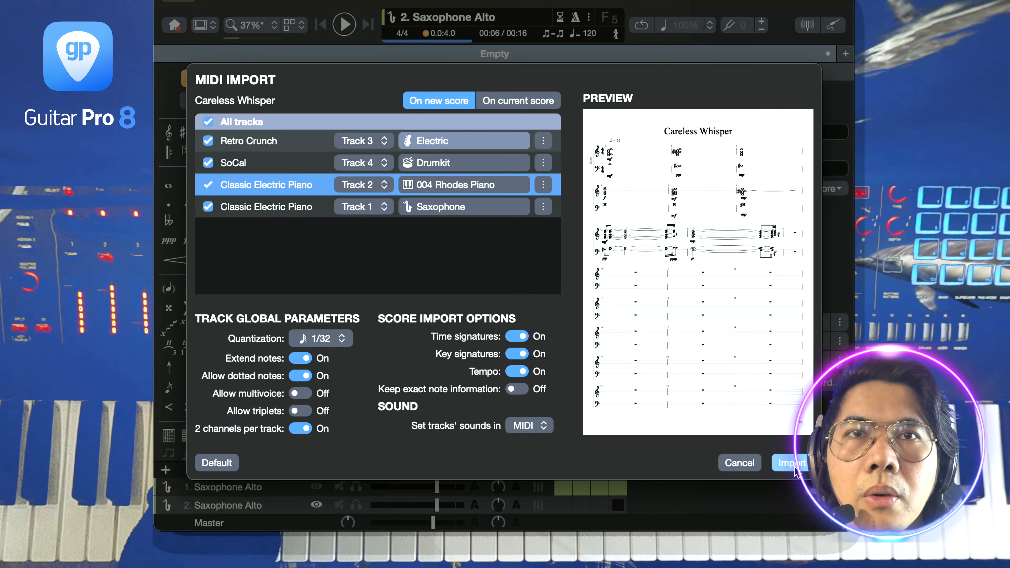
click(792, 464)
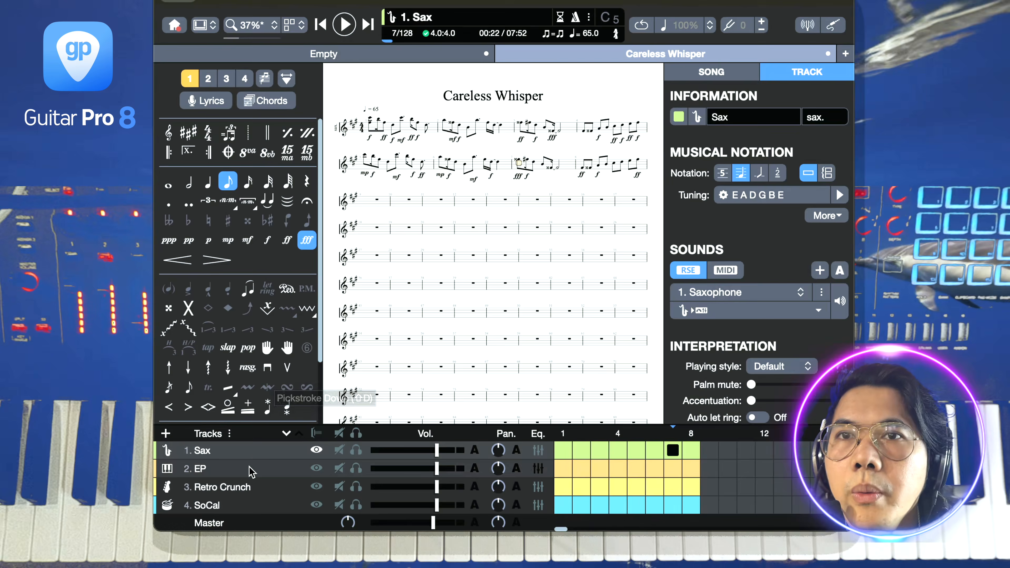
Look through the notation of the imported Sax, EP, Retro Crunch and SoCal tracks and play the score.
key(super+Down)
key(super+Down)
key(super+Down)
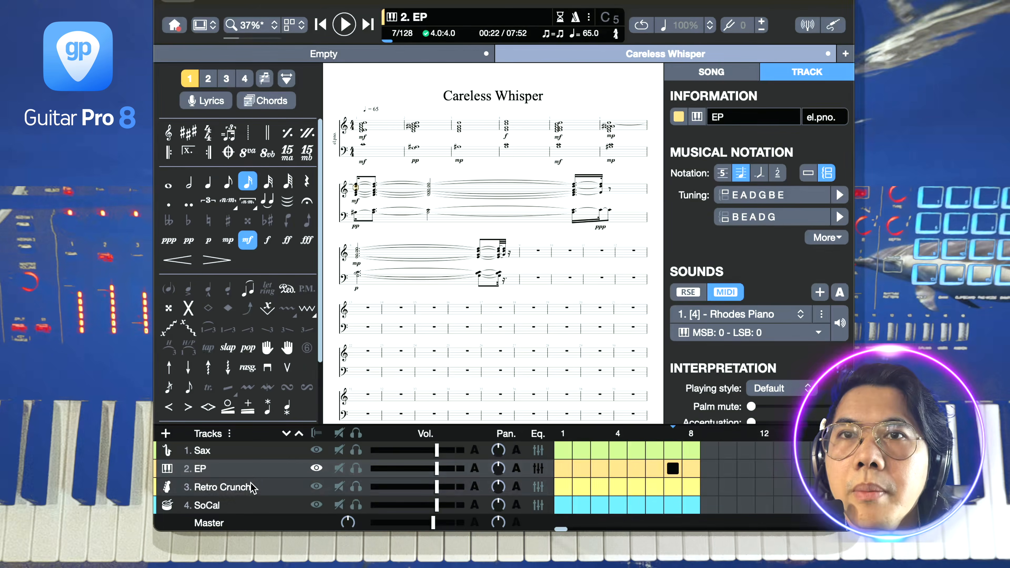
key(super+Up)
key(super+Up)
key(super+Up)
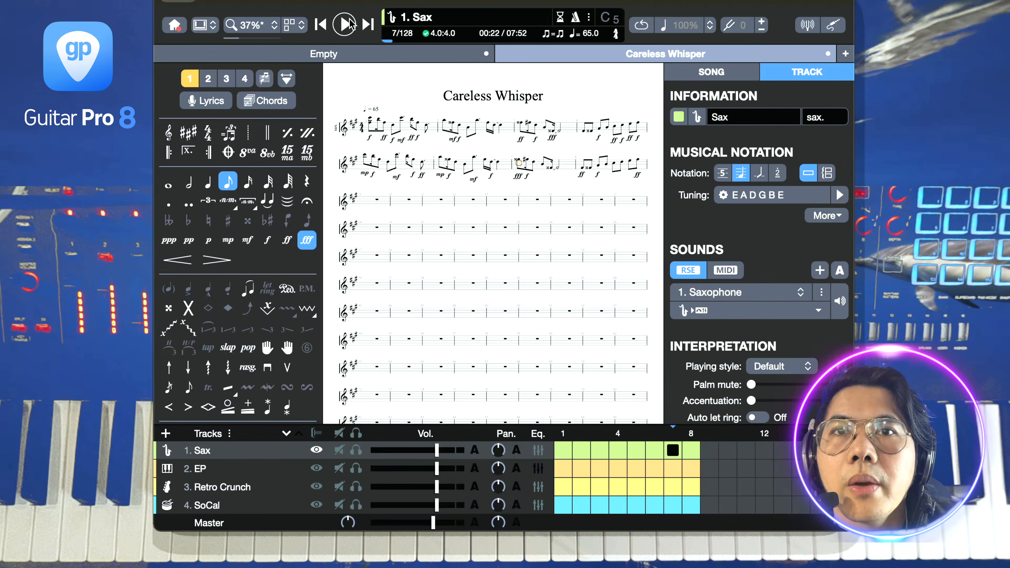
key(space)
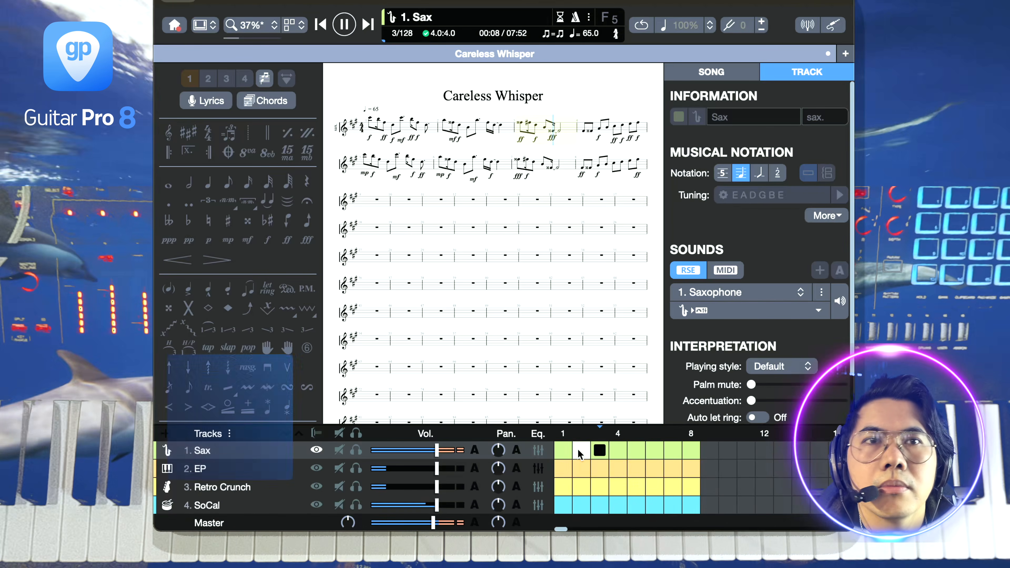
click(345, 24)
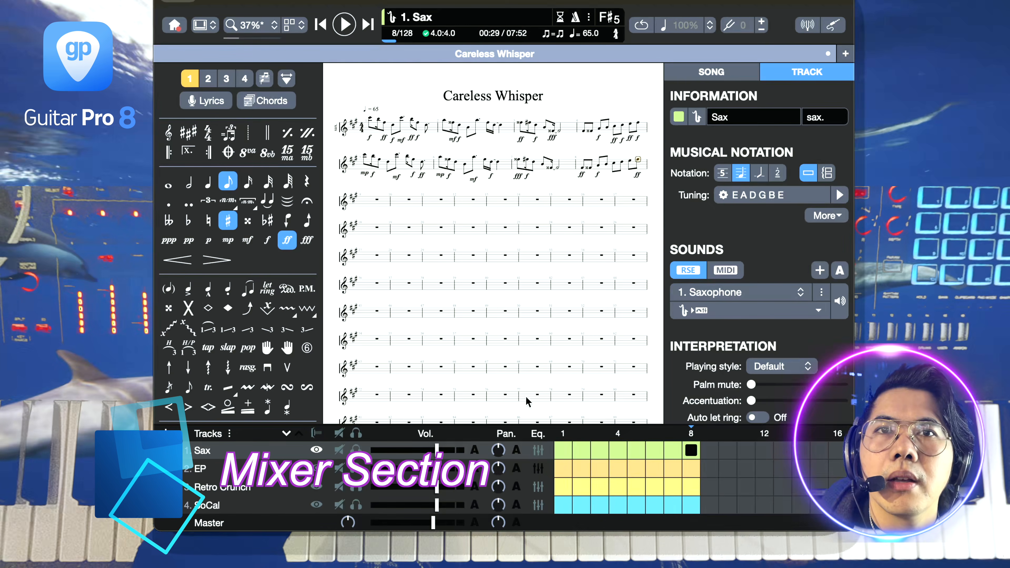
Play the score from bar 1 with SoCal soloed and lower that track's volume.
click(564, 450)
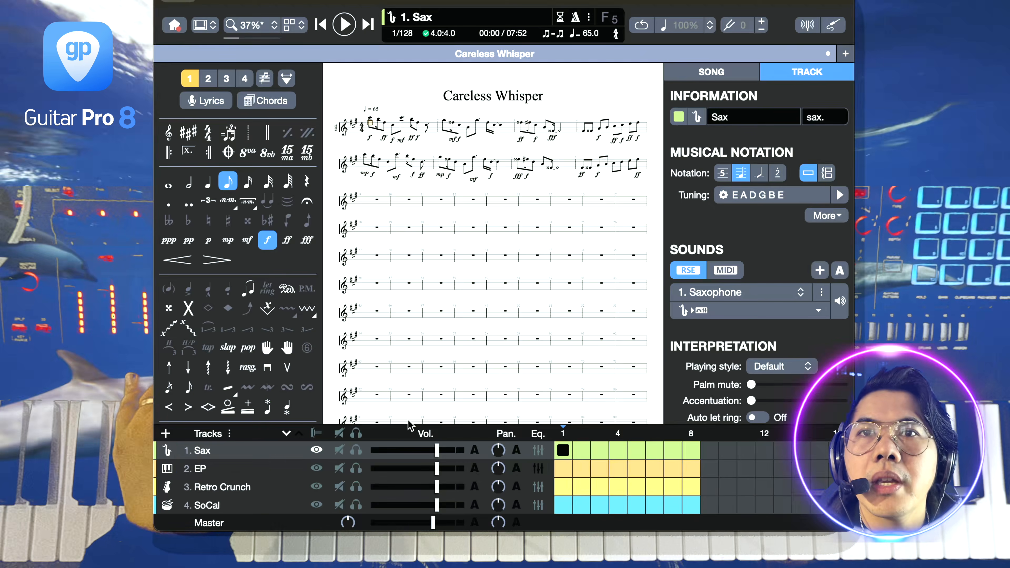
mouse_move(379, 525)
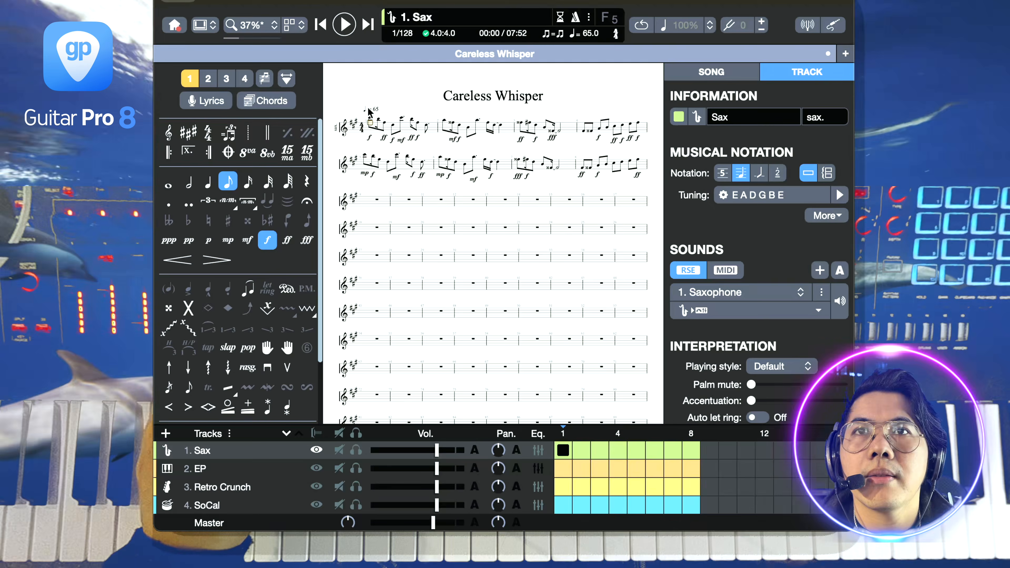
click(345, 24)
click(343, 25)
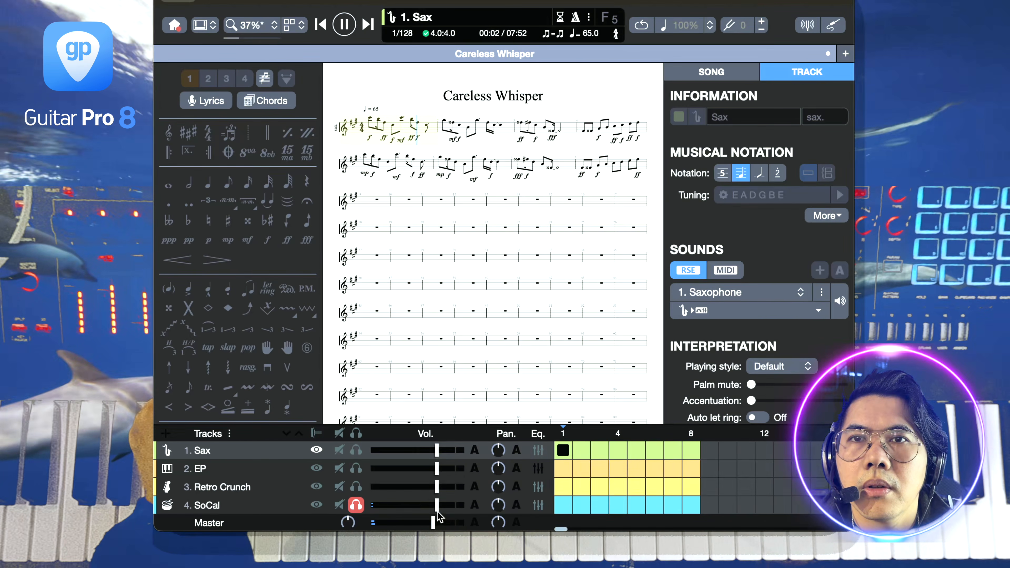
drag(437, 509, 427, 506)
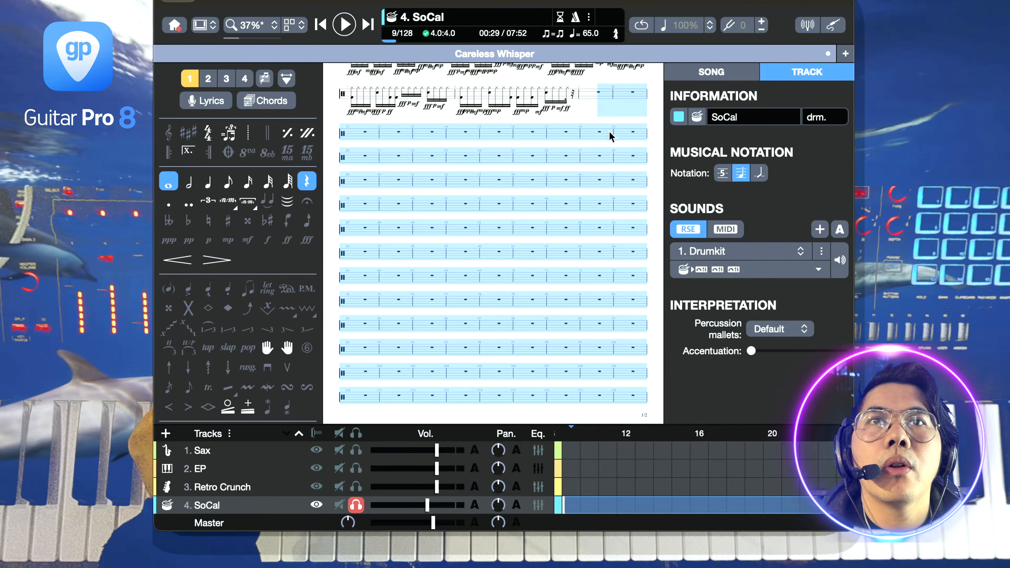
Delete the empty bars from bar 9 onward and set all SoCal drum notes to mf.
right_click(611, 137)
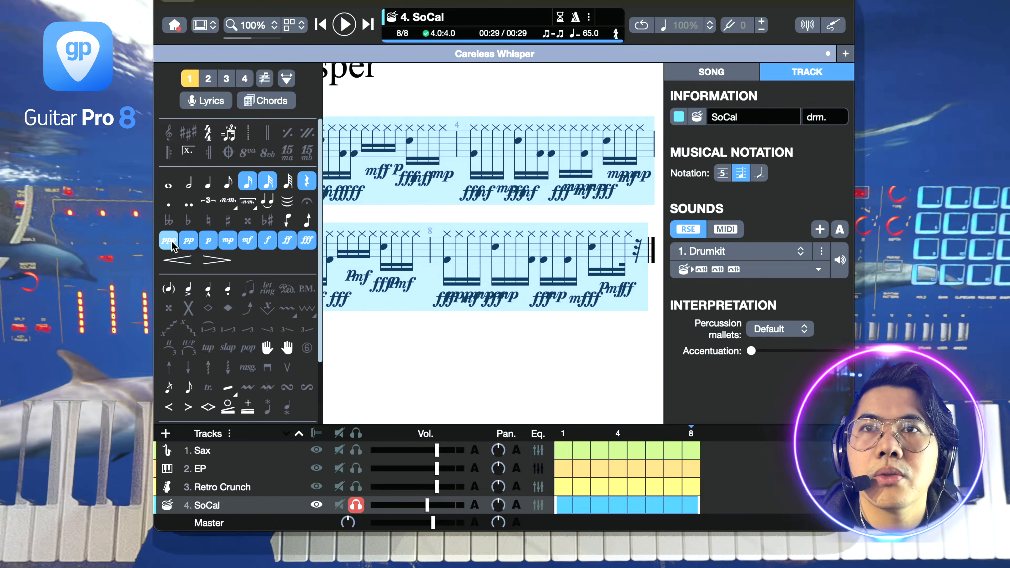
click(247, 240)
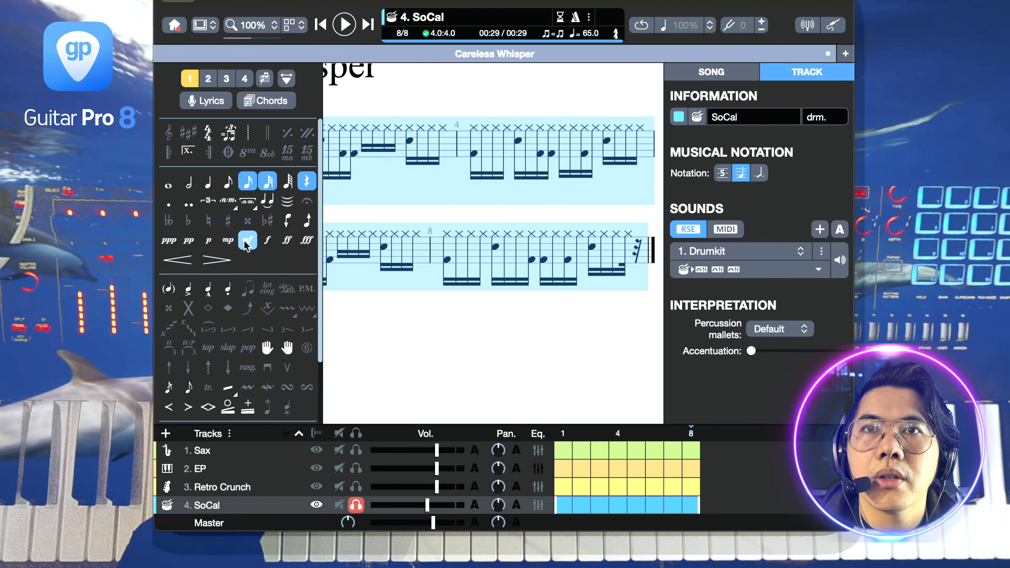
key(space)
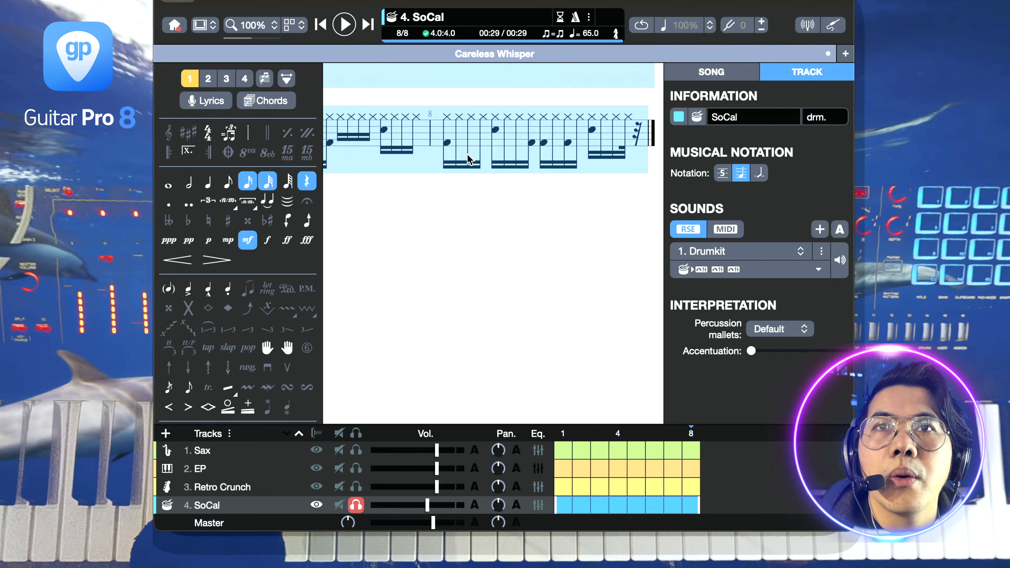
Audition Retro Crunch soloed, and mix the EP track at -6.0 dB volume with its panning moved off center.
click(356, 486)
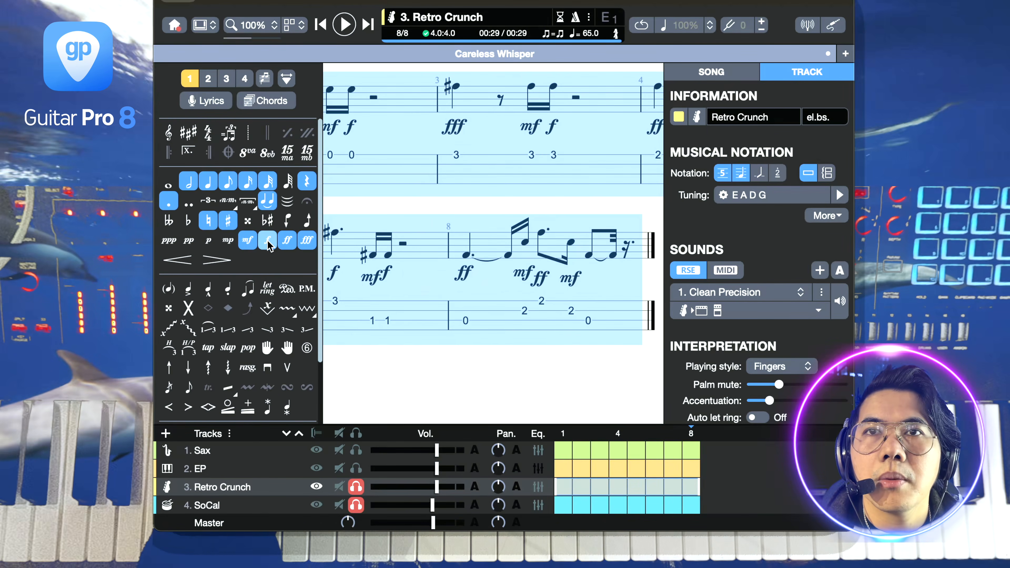
click(289, 466)
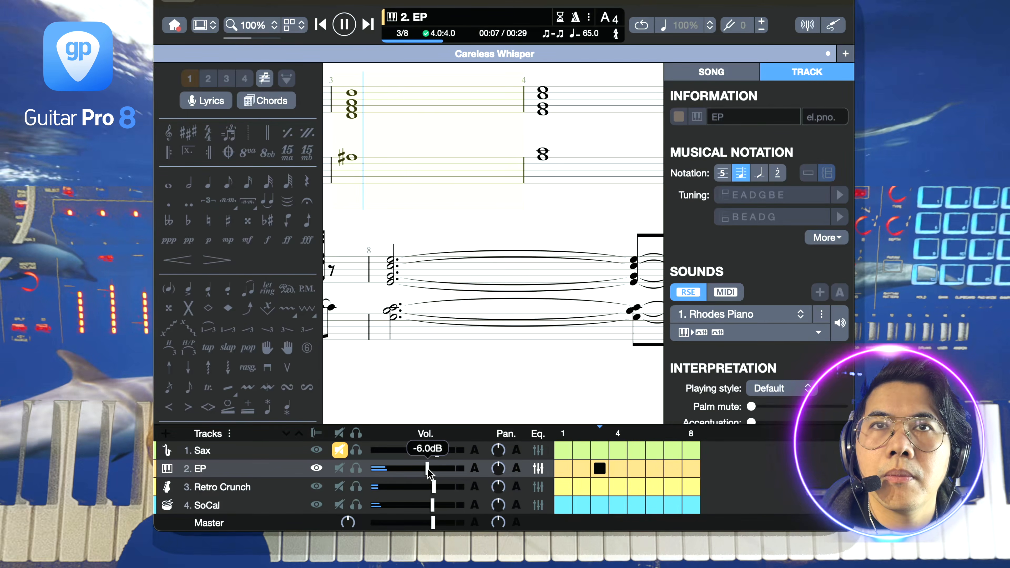
mouse_move(502, 468)
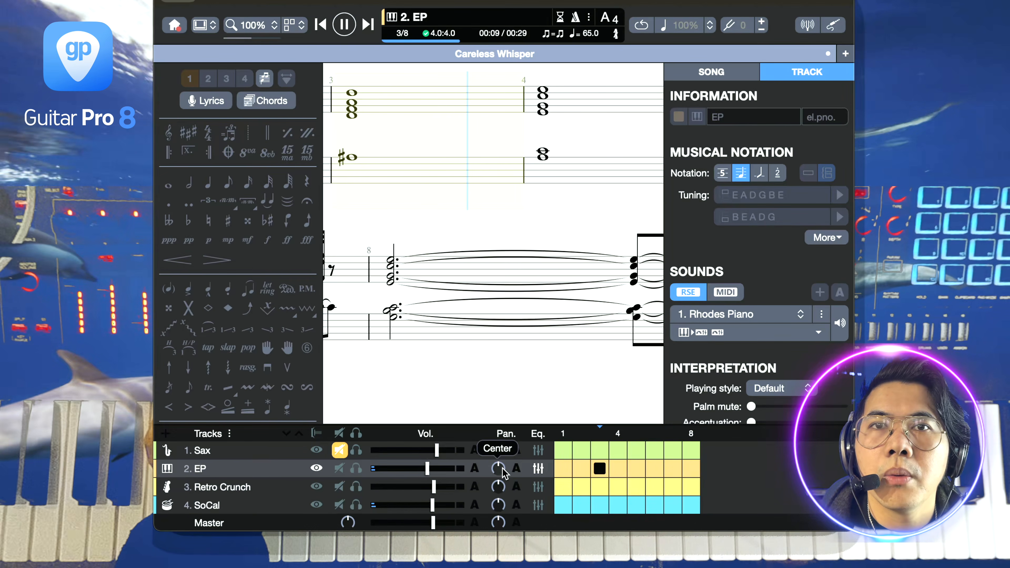
drag(500, 472, 501, 482)
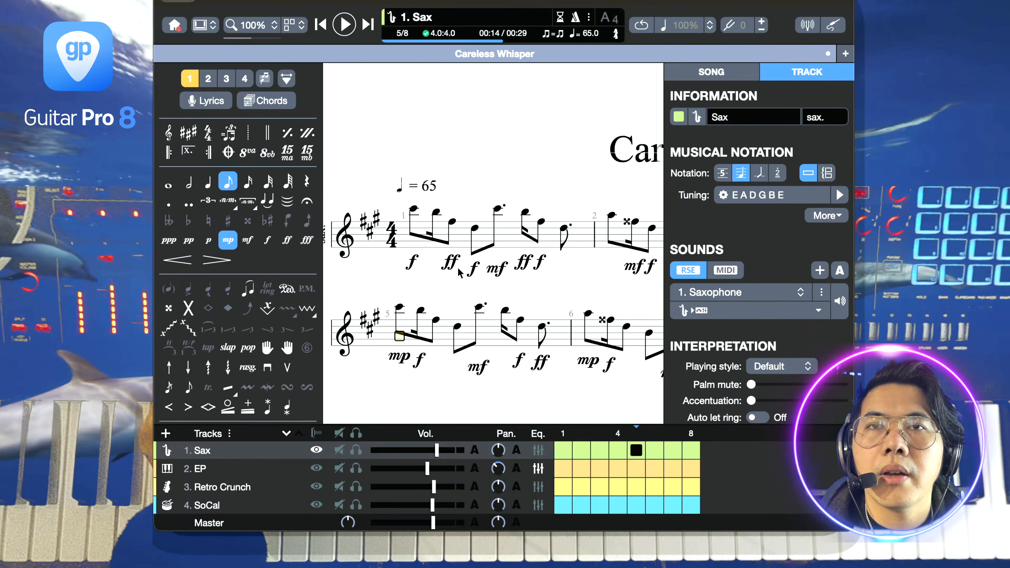
Pan the Sax track to 30R and set its volume to about -2.0 dB during playback.
click(255, 25)
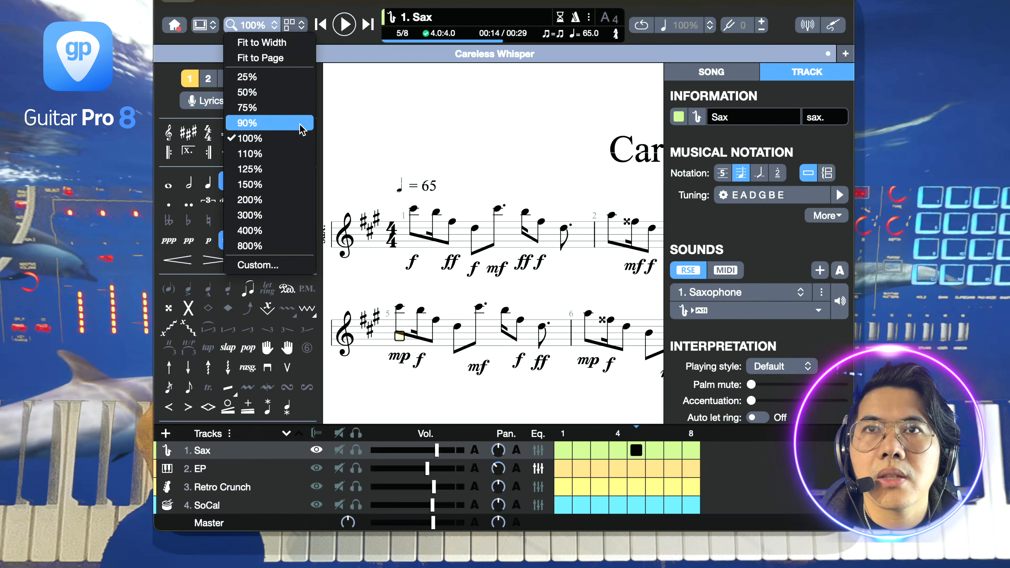
click(251, 108)
key(space)
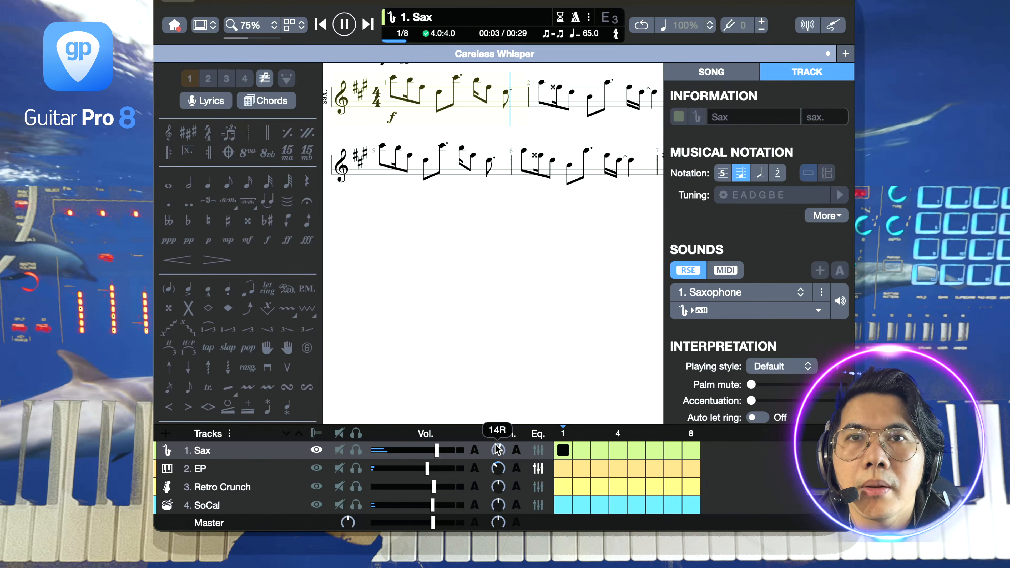
drag(494, 440, 493, 440)
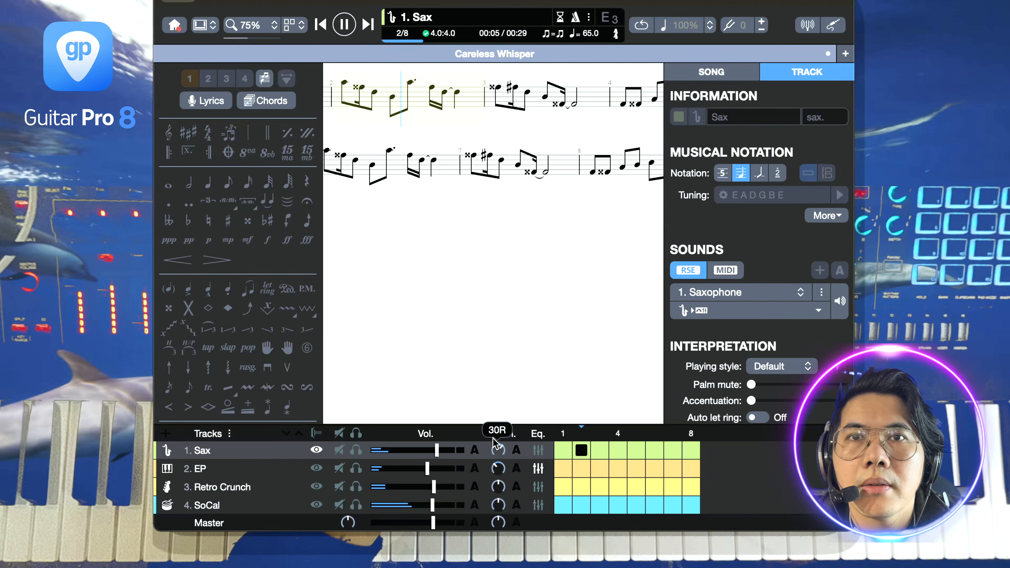
mouse_move(439, 450)
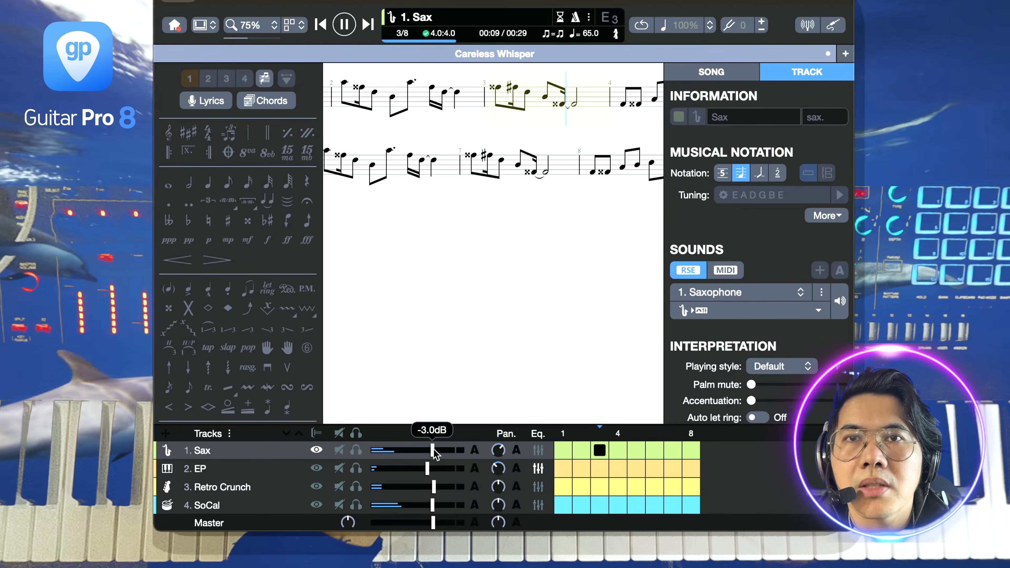
drag(434, 449, 434, 450)
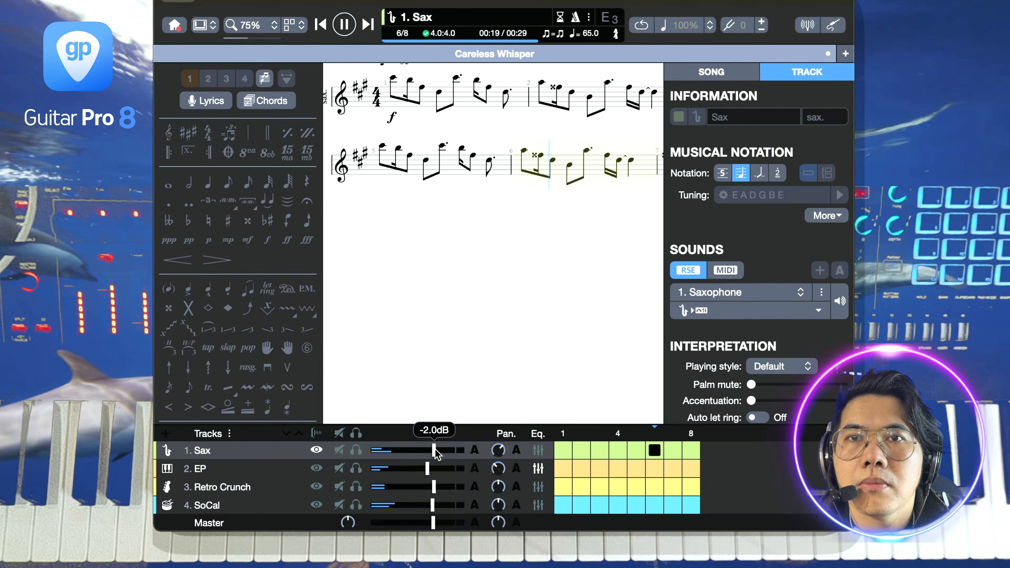
drag(436, 450, 435, 450)
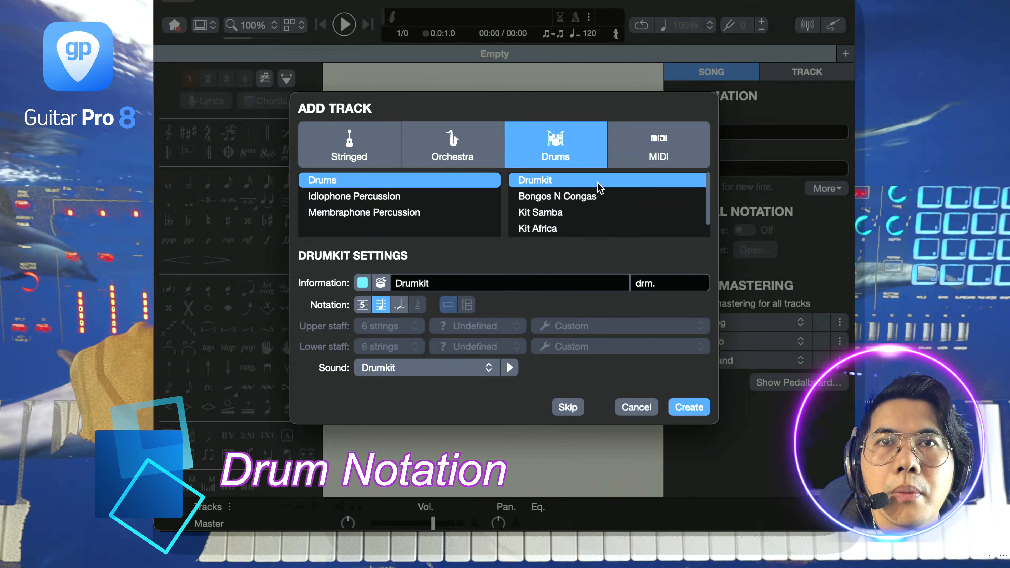
Add a Drumkit track to the empty score and enter eight eighth-note hi-hats across its first 4/4 bar.
double_click(602, 180)
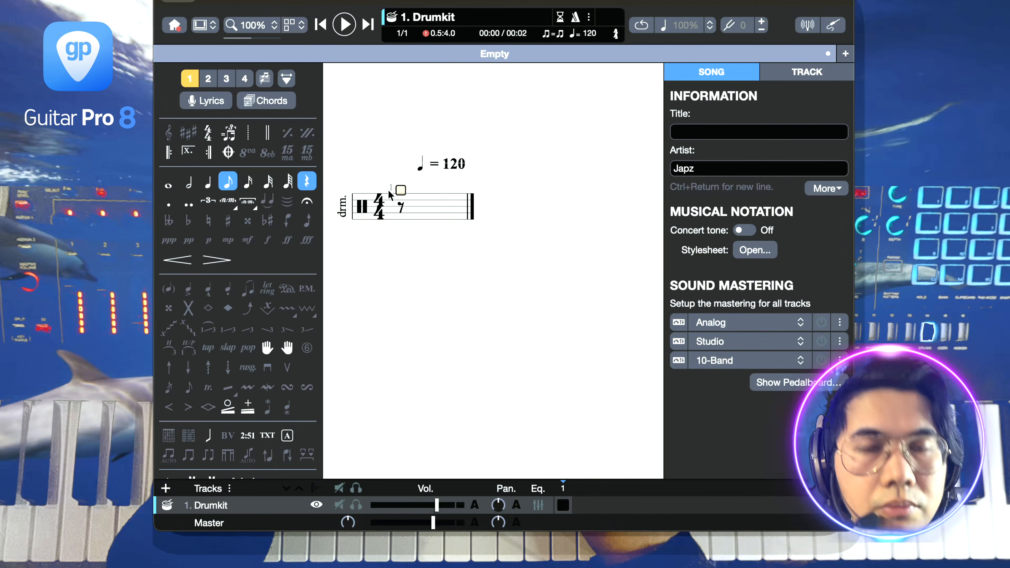
key(Return)
key(Right)
key(Return)
key(Right)
key(Return)
key(Right)
key(Return)
key(Right)
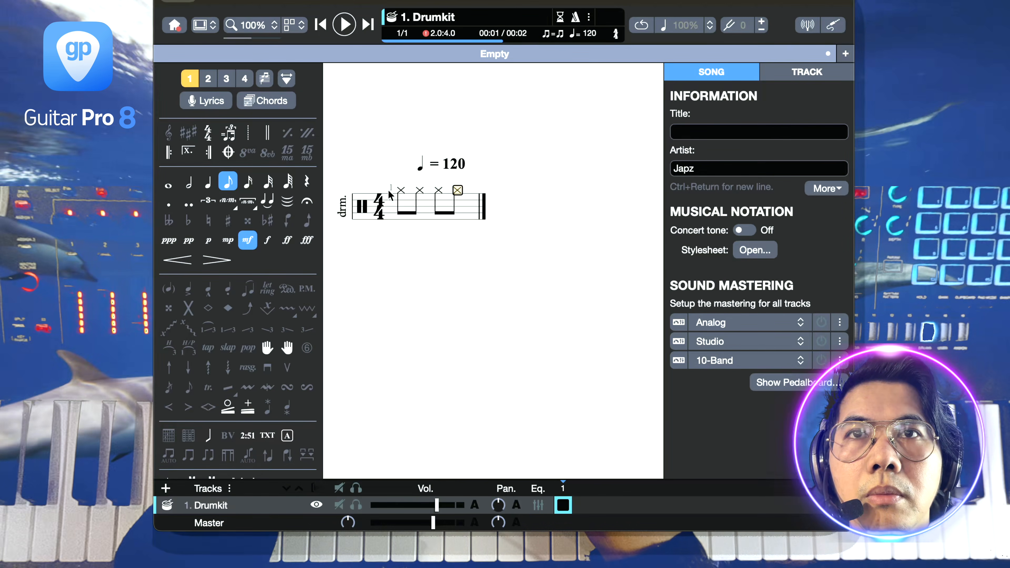
key(Return)
key(Right)
key(Return)
key(Right)
key(Return)
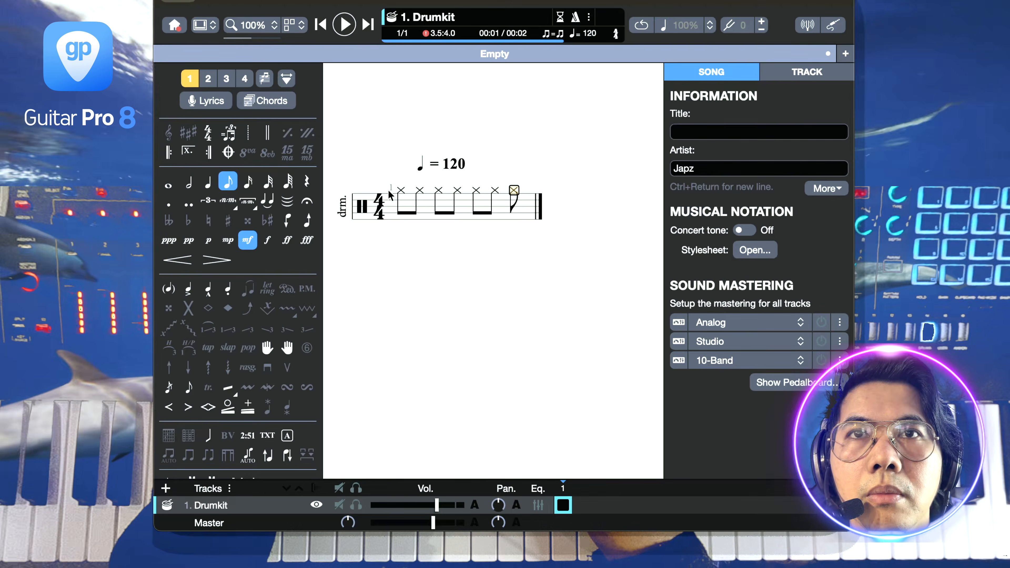
key(Right)
key(Return)
Add kick drum notes under the hi-hats on beats 1 and 3 of the bar.
key(Return)
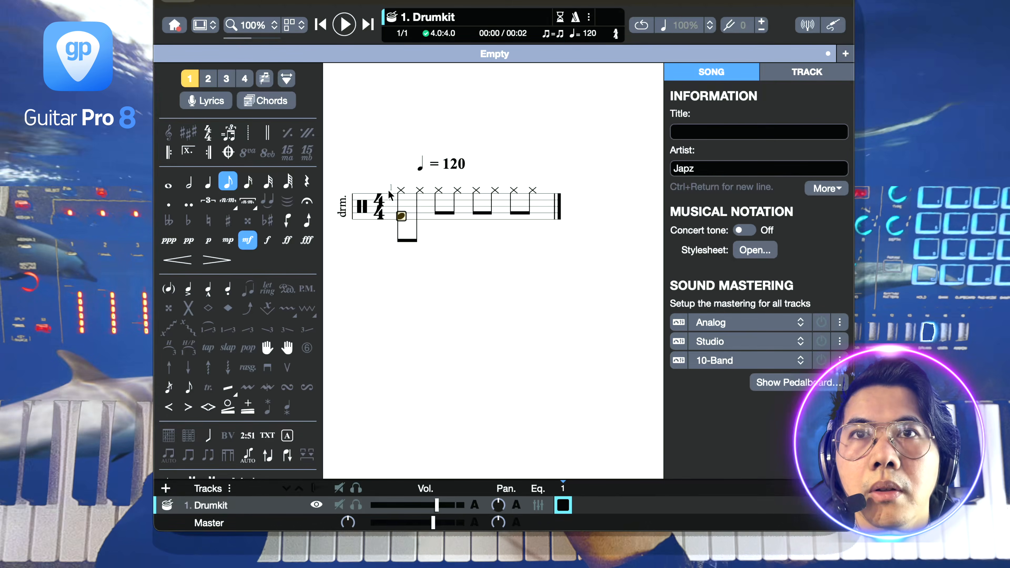
key(Right)
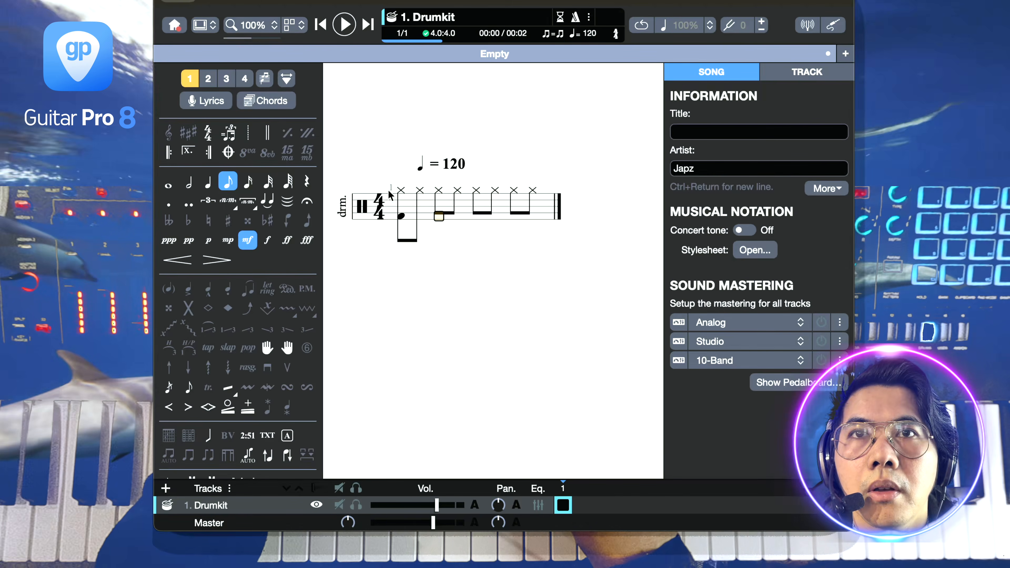
key(Return)
Add snare drum notes under the hi-hats on beats 2 and 4 of the bar.
key(Left)
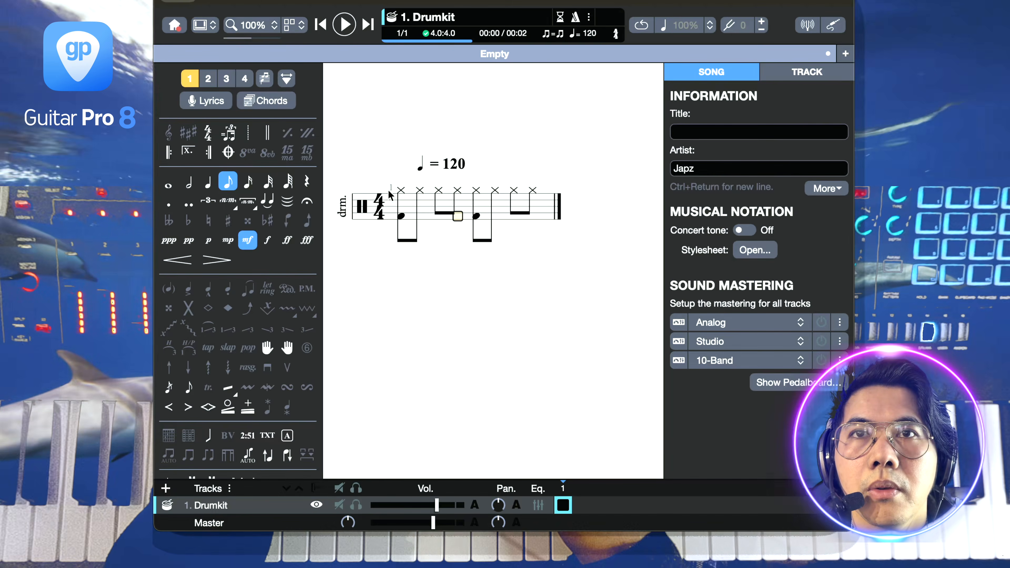
key(Left)
key(Up)
key(Up)
key(Up)
key(Up)
key(Return)
key(Right)
key(Right)
key(Right)
key(Right)
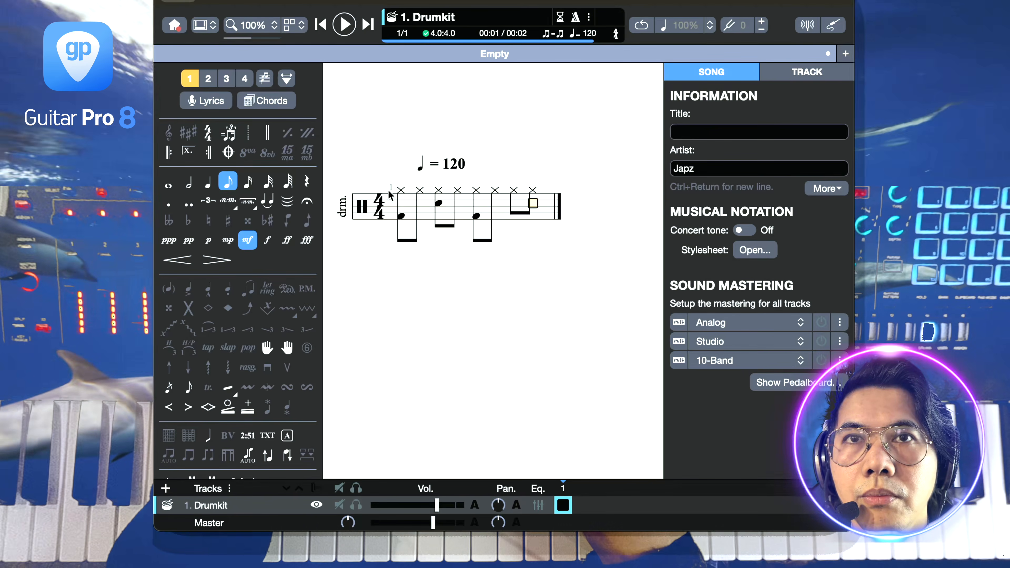
key(Return)
Close the drum bar with a repeat played 6 times and play back the groove.
key(ctrl+shift+r)
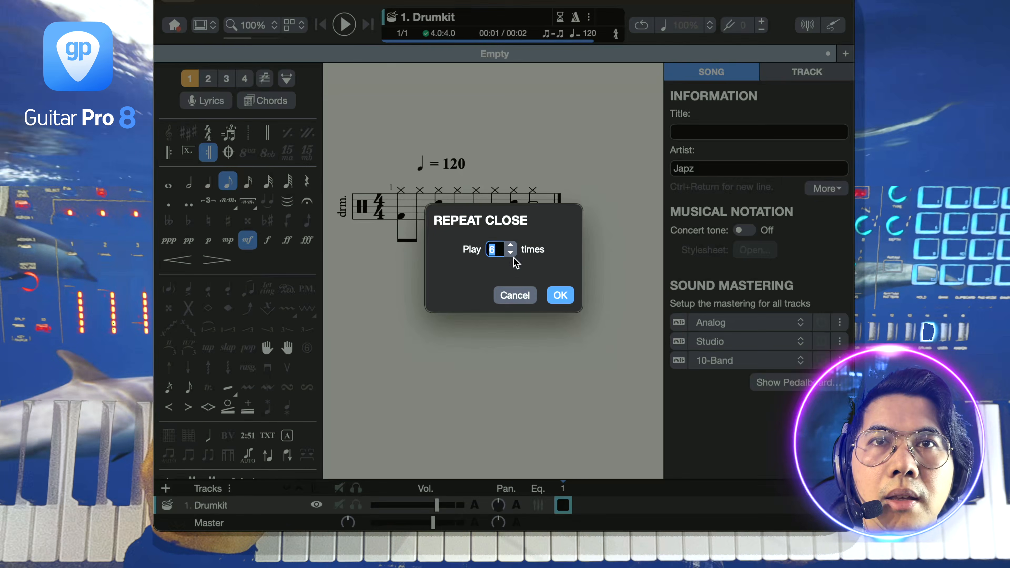
click(568, 301)
click(342, 25)
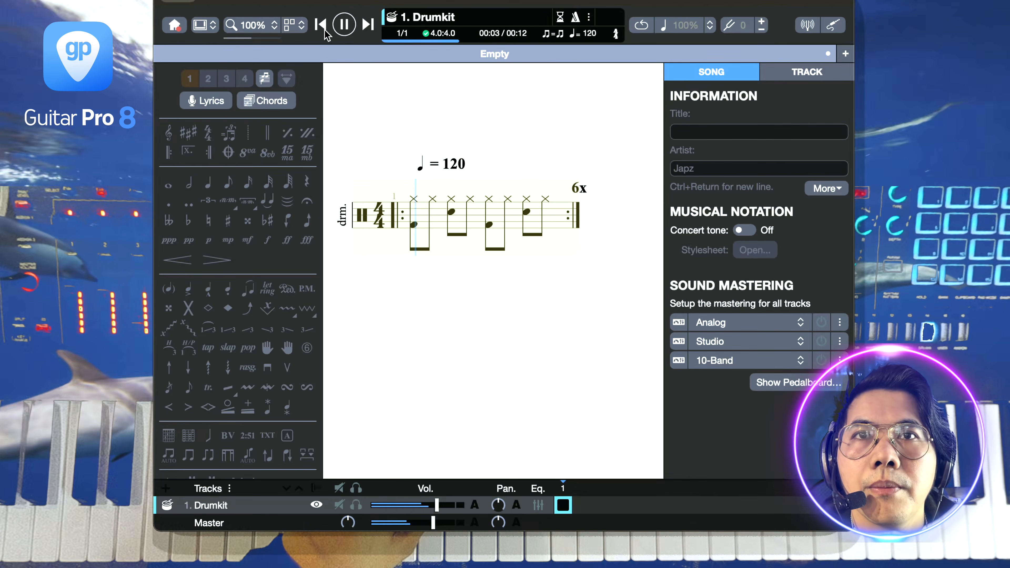
key(space)
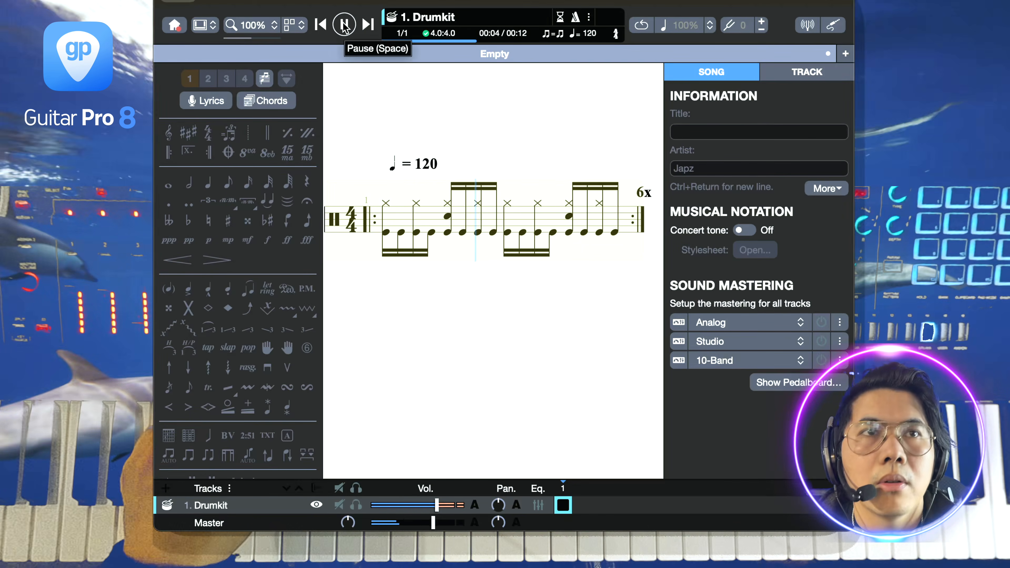
click(344, 25)
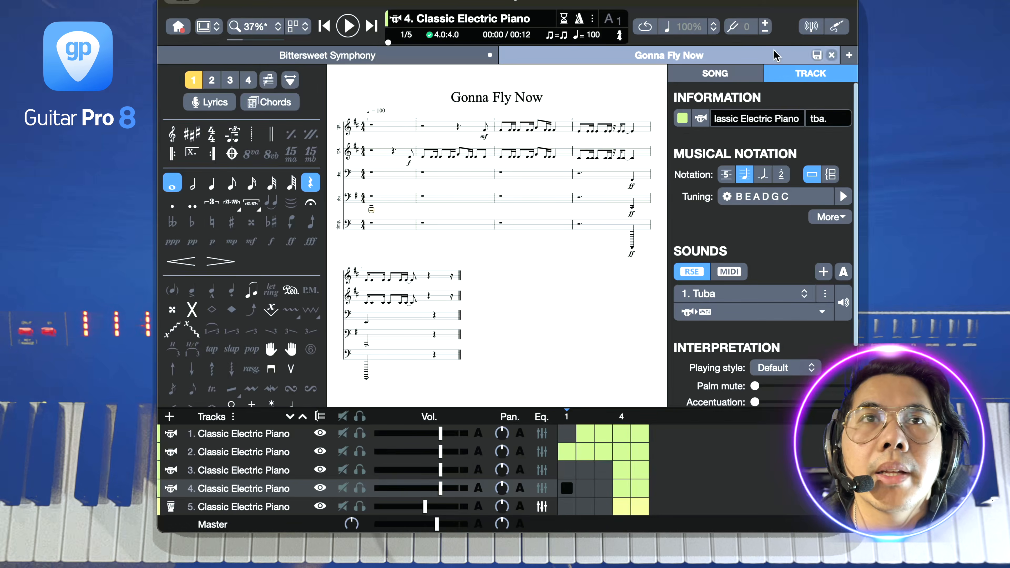
Create a new empty score with a 000 Acoustic Grand Piano track.
click(850, 57)
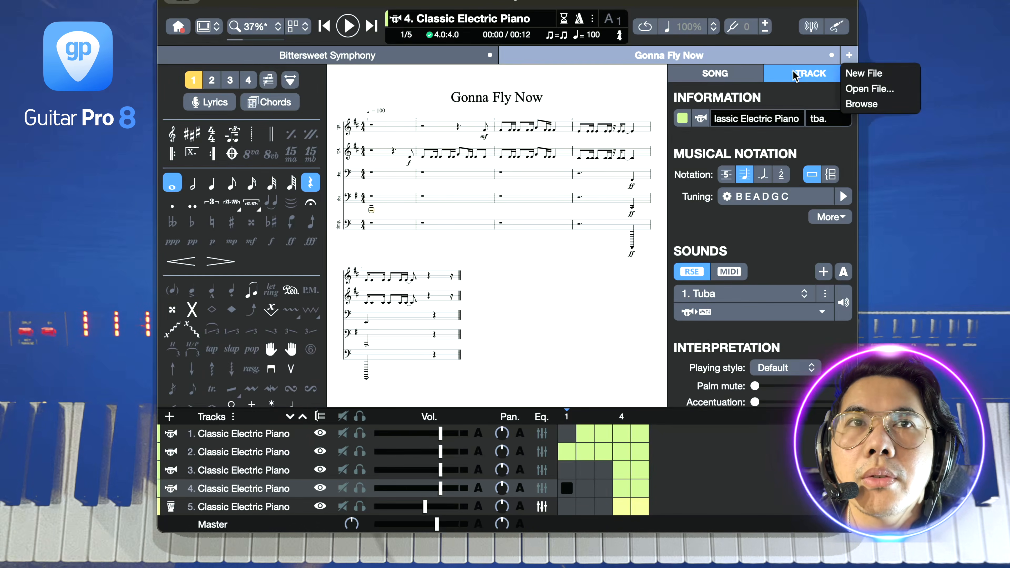
click(895, 74)
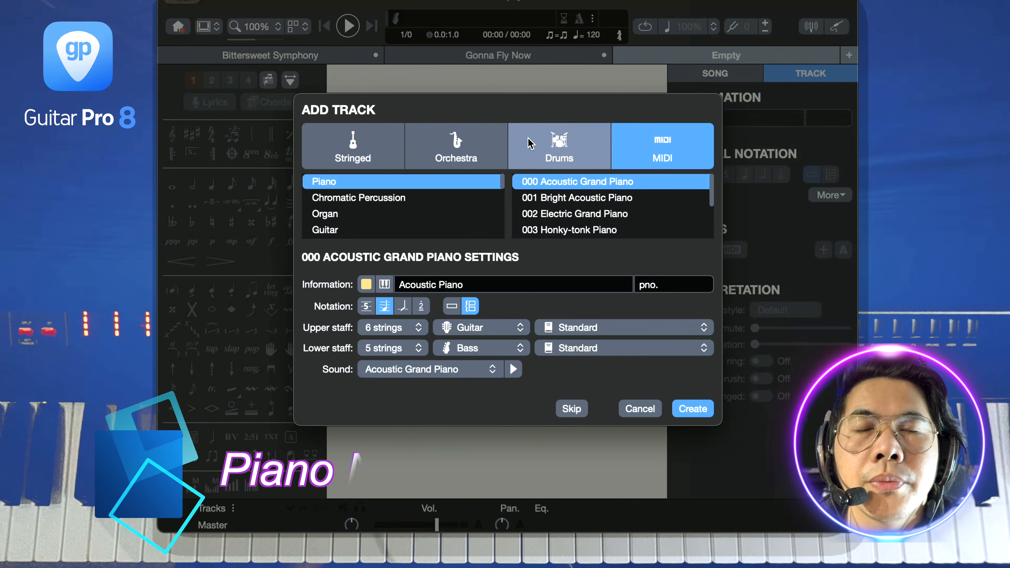
double_click(604, 185)
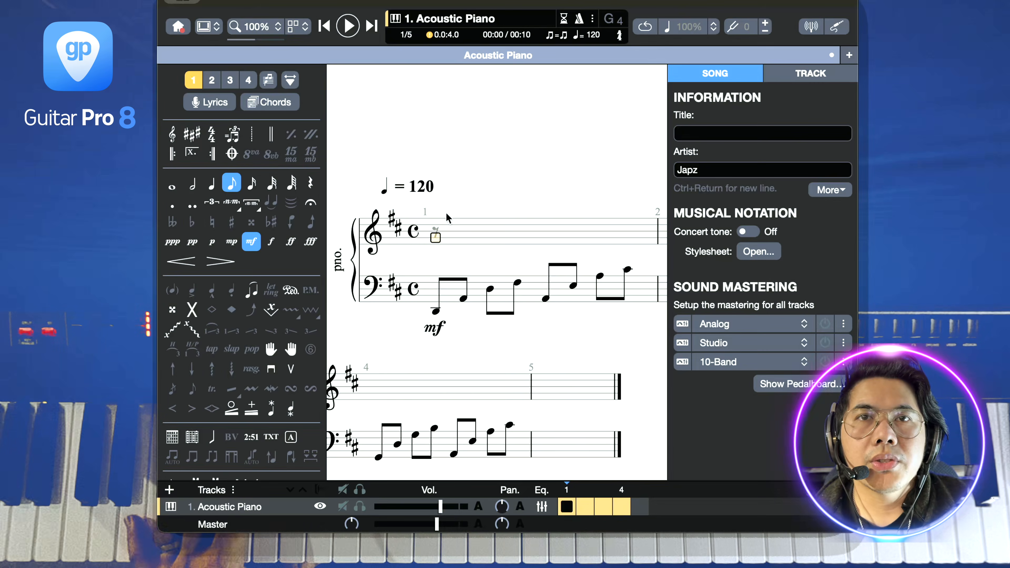
Enter the treble-staff melody in half notes F, E, D, C, B, A, B, C across bars 1 to 4 and play the piece.
click(193, 183)
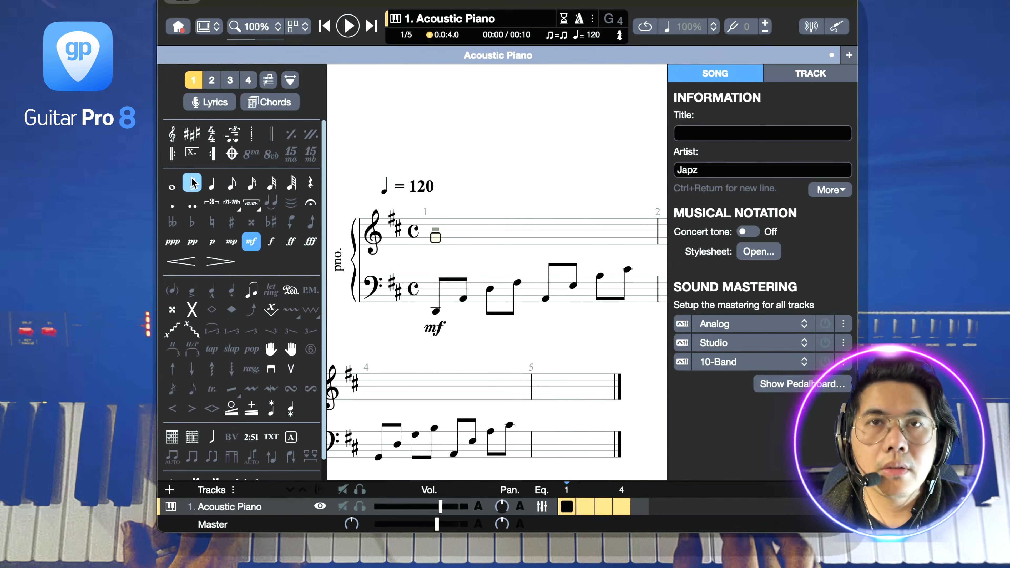
key(f)
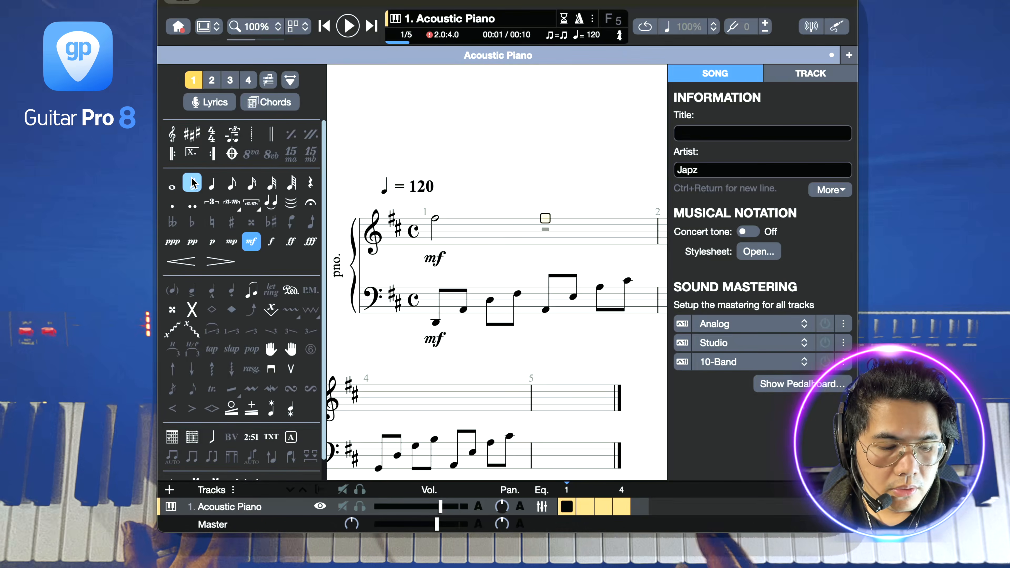
key(Right)
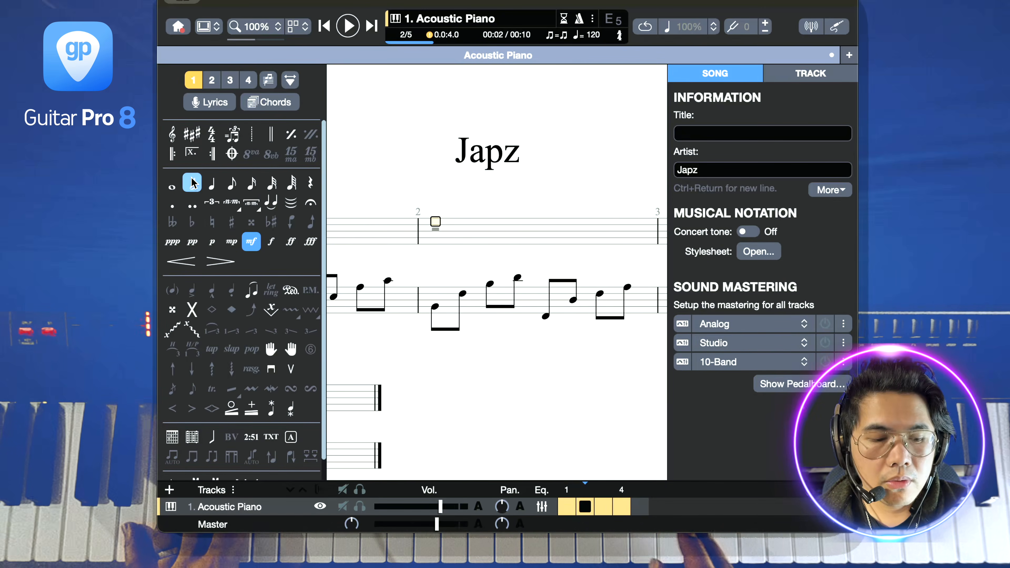
key(d)
key(Right)
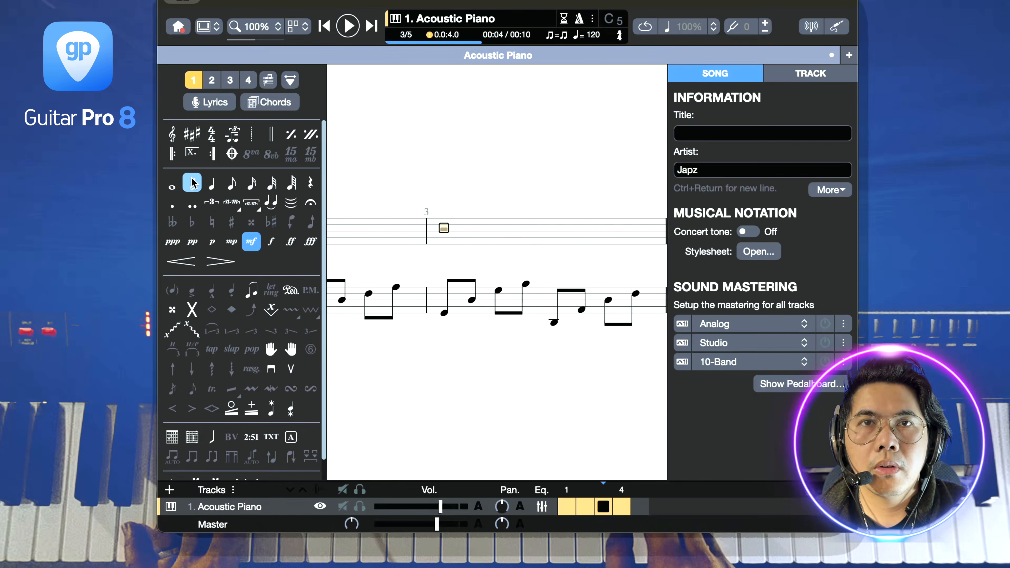
key(a)
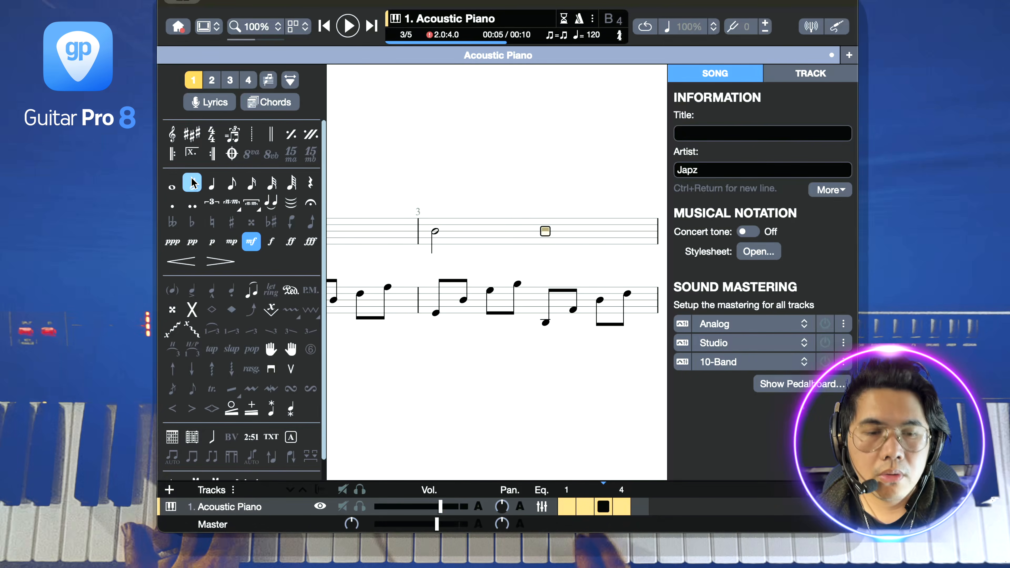
key(Right)
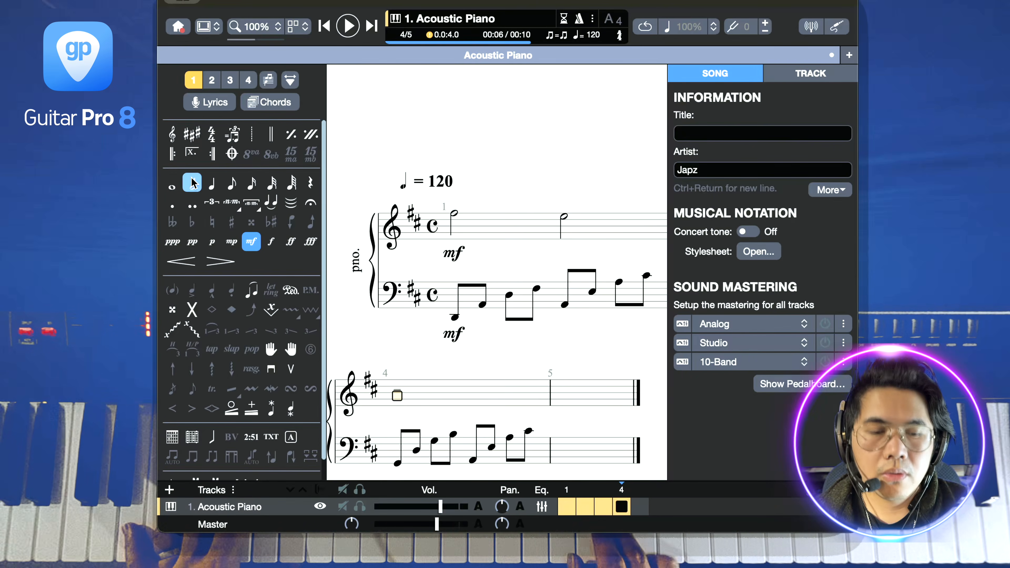
key(b)
key(c)
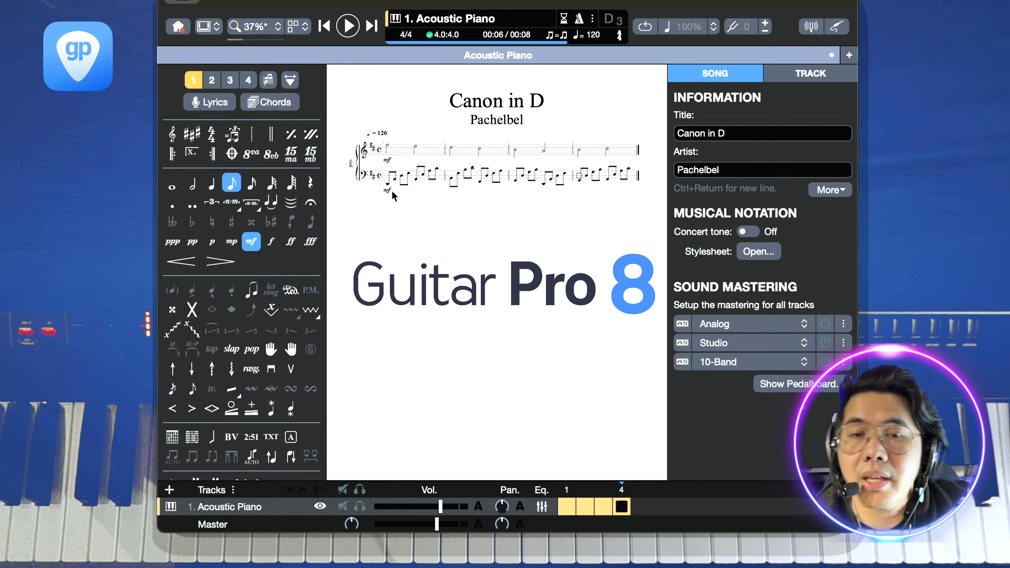
click(325, 26)
click(347, 26)
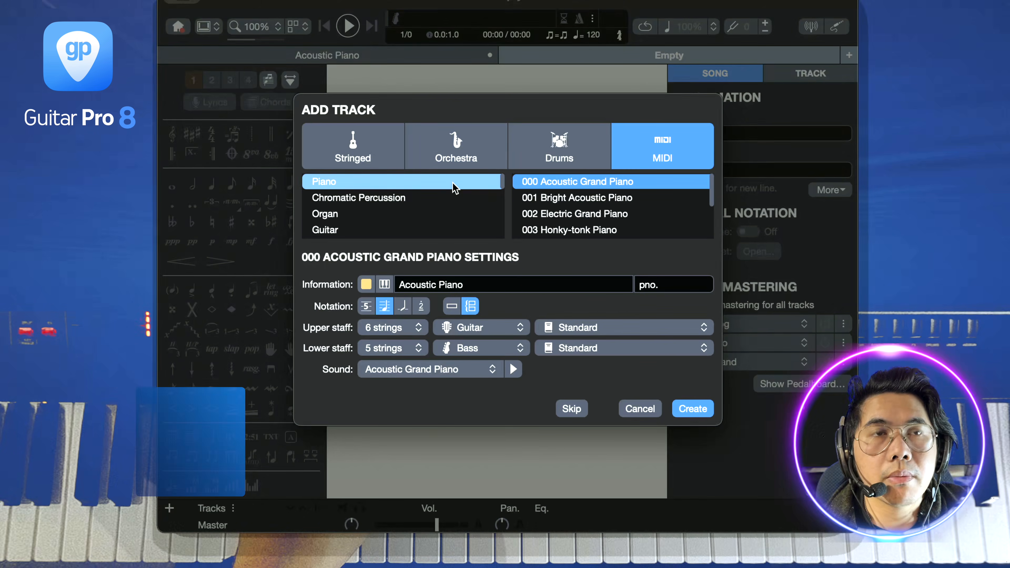
Add Violin and Cello tracks to a new score and write the cello's arpeggiated accompaniment in eighth notes.
click(452, 146)
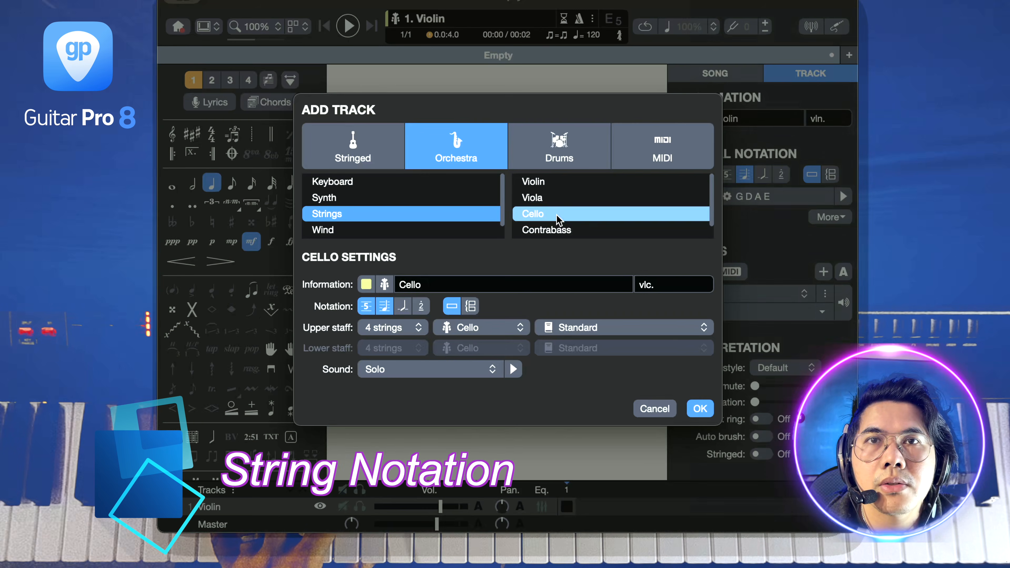
click(700, 408)
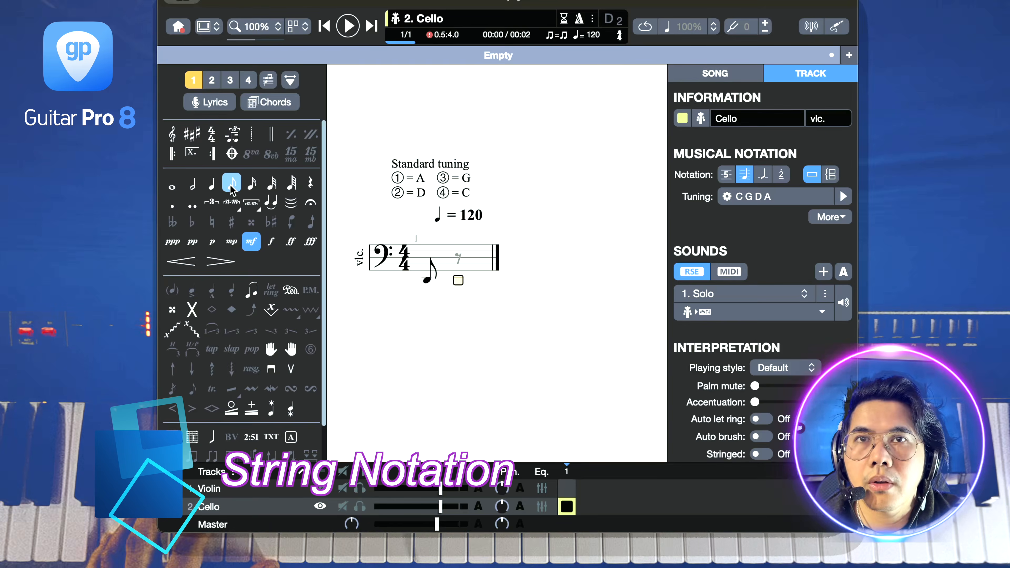
key(4)
key(7)
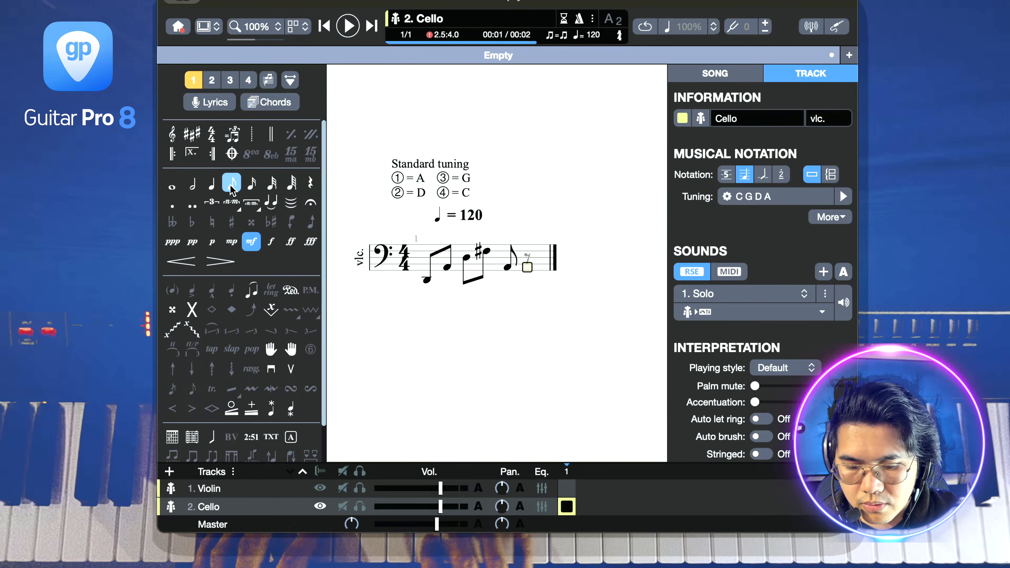
key(2)
key(0)
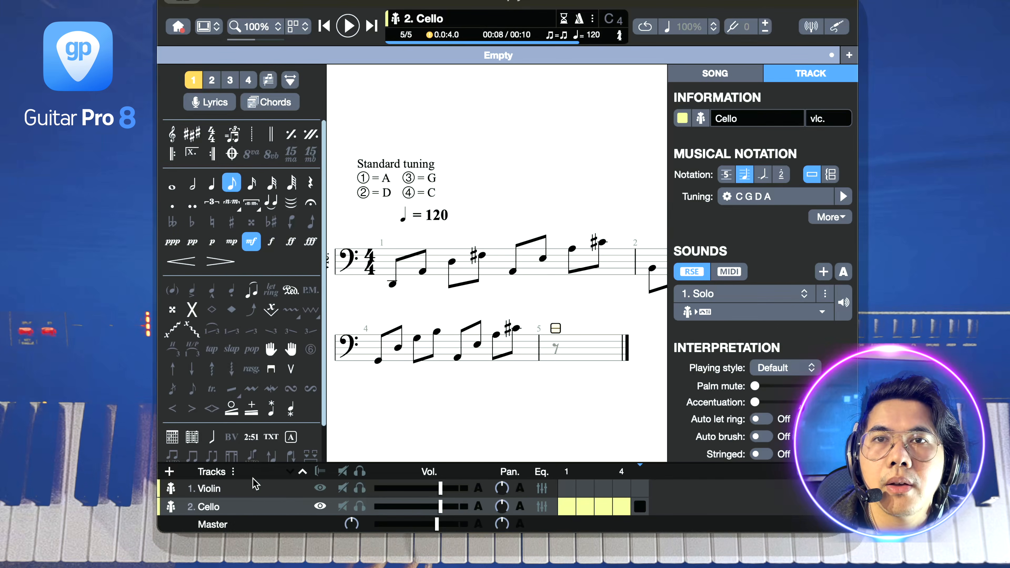
Write the melody in half notes on the Violin track above the cello part and play both together.
click(256, 488)
click(192, 183)
click(385, 254)
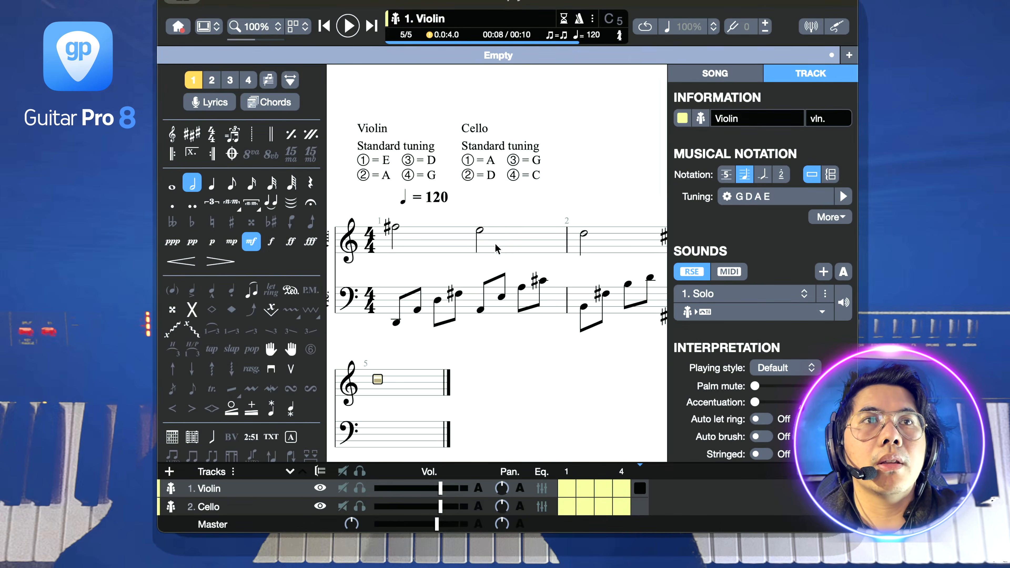
click(346, 26)
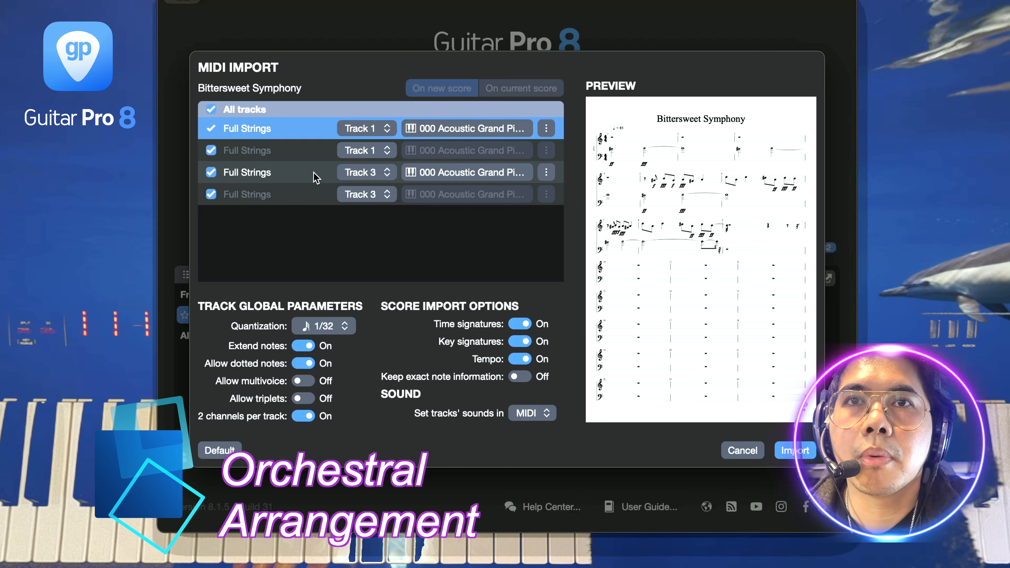
Import the Bittersweet Symphony MIDI with its four tracks assigned to Violin, Viola, Cello and Contrabass and quantization set to 1/16.
click(384, 145)
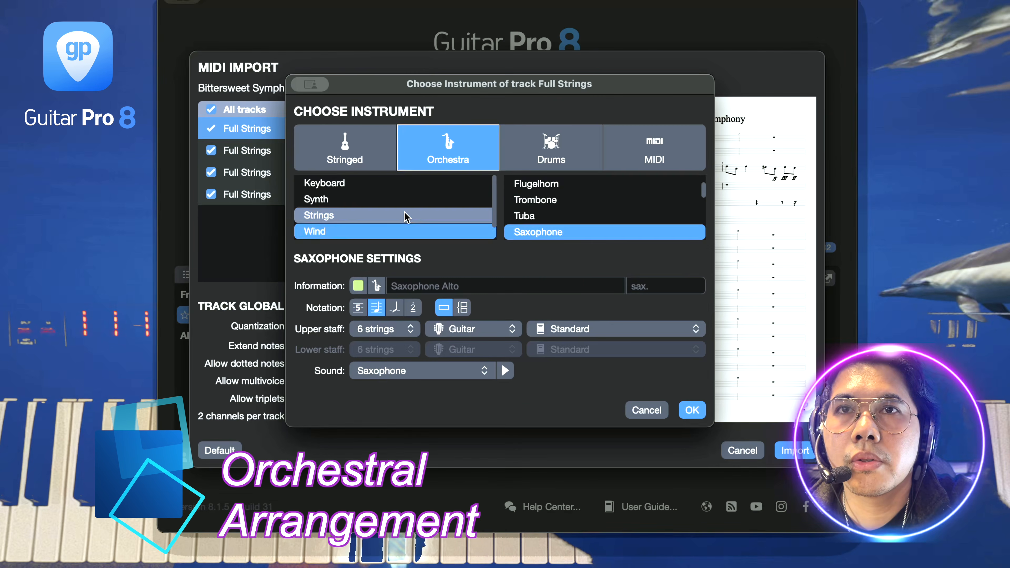
click(409, 213)
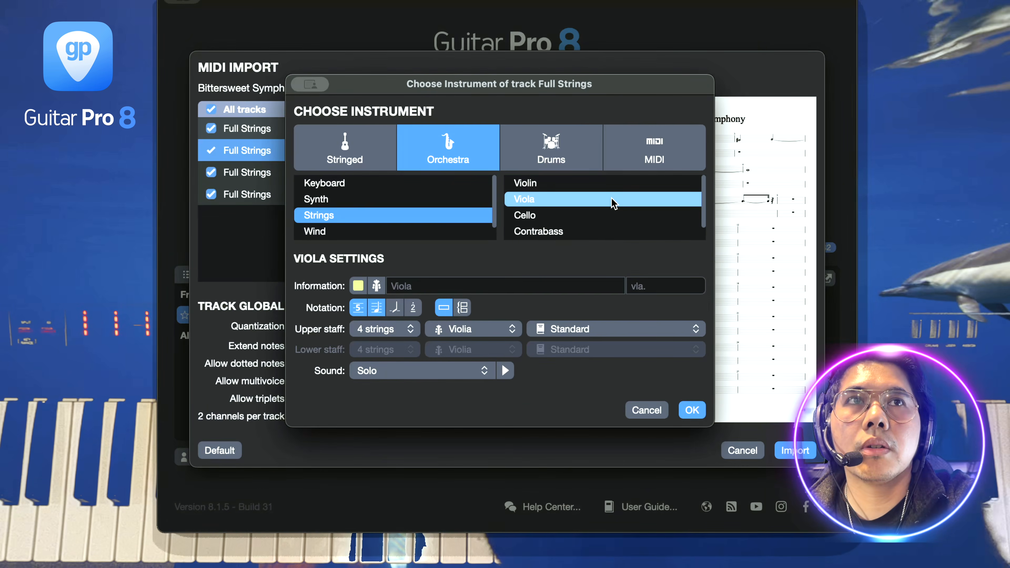
click(617, 215)
click(571, 230)
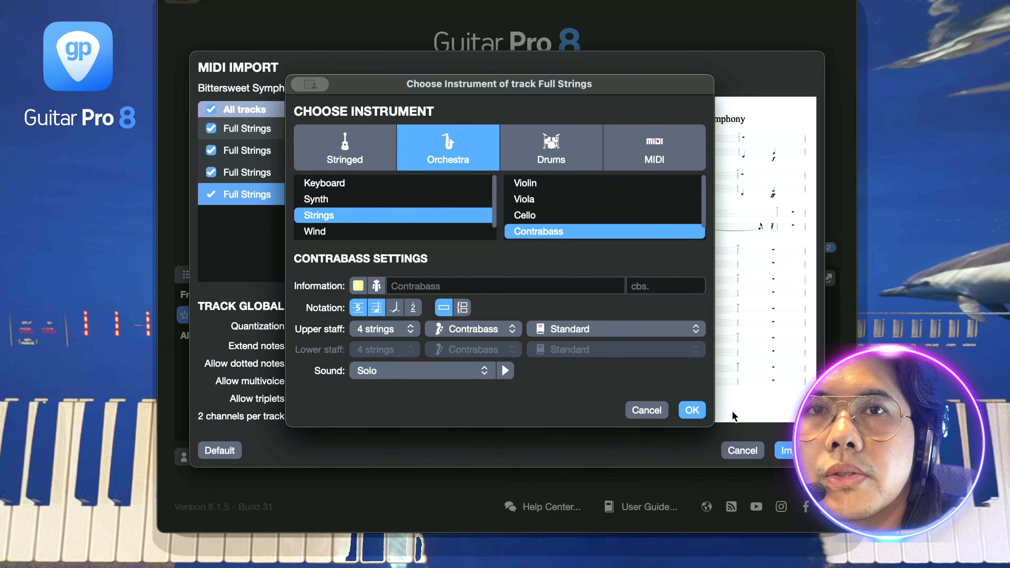
click(692, 410)
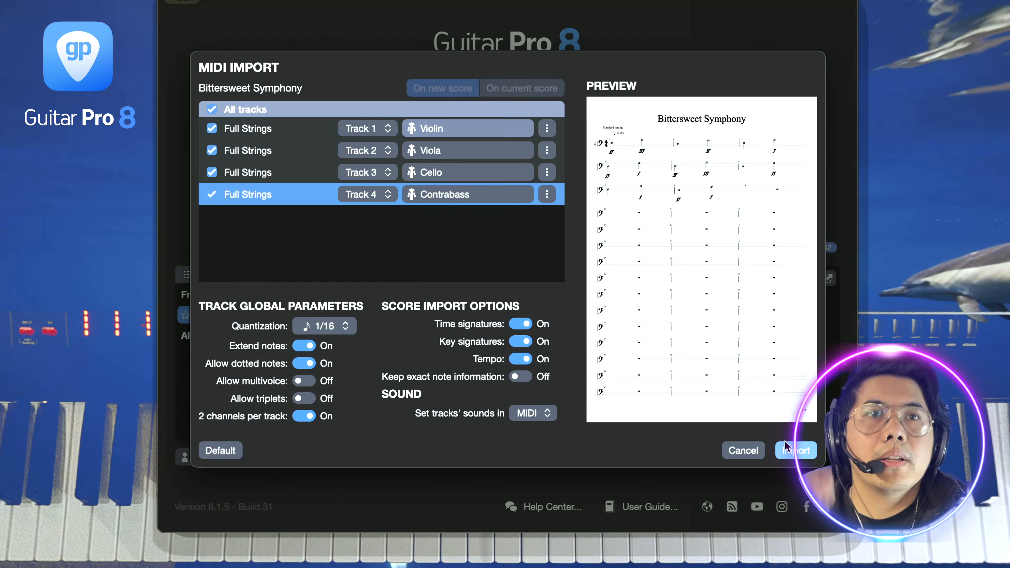
click(785, 448)
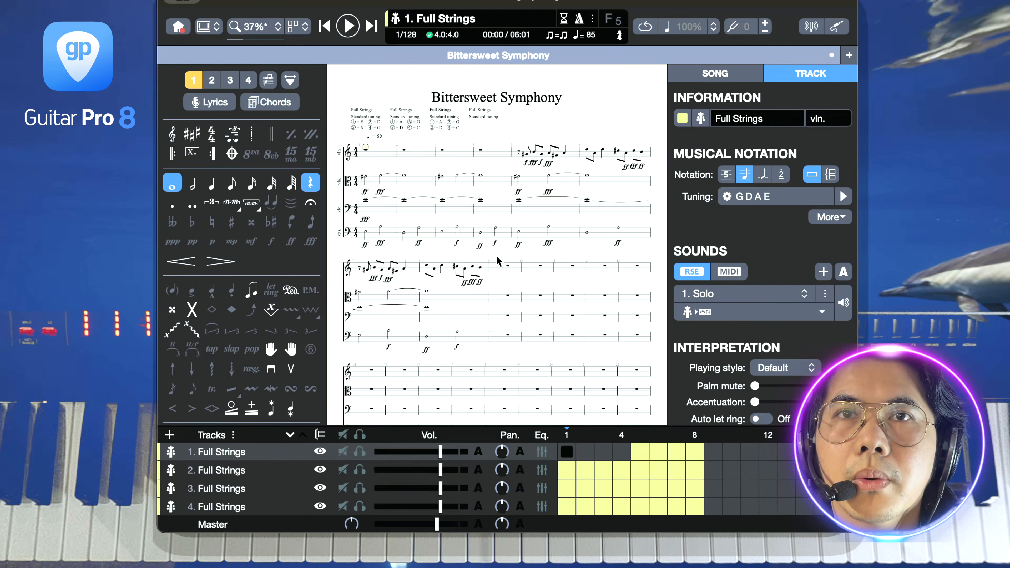
Delete the empty bars from bar 9 onward and set the score layout to a fixed 4 bars per system.
click(507, 274)
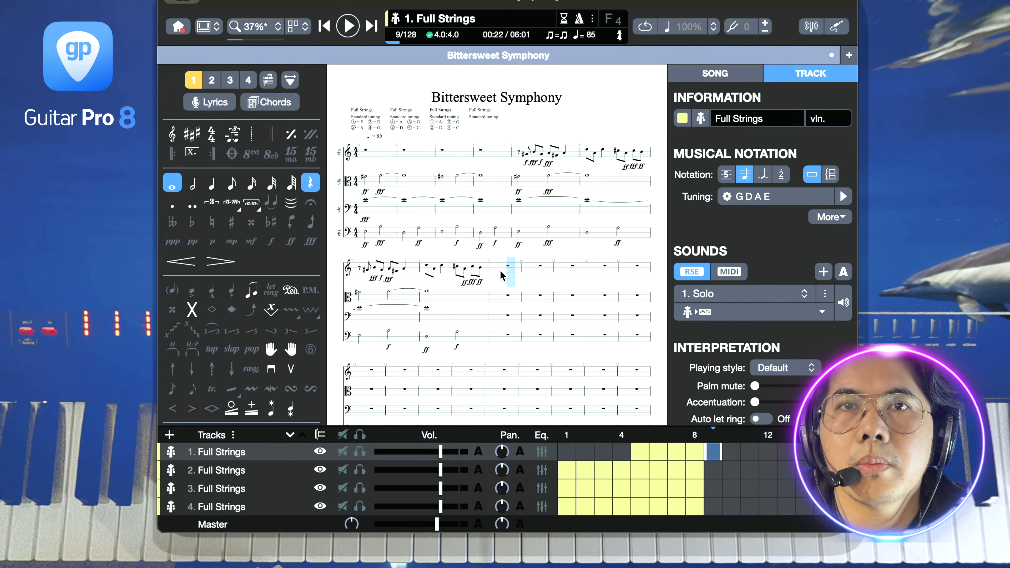
scroll(517, 310, down, 1)
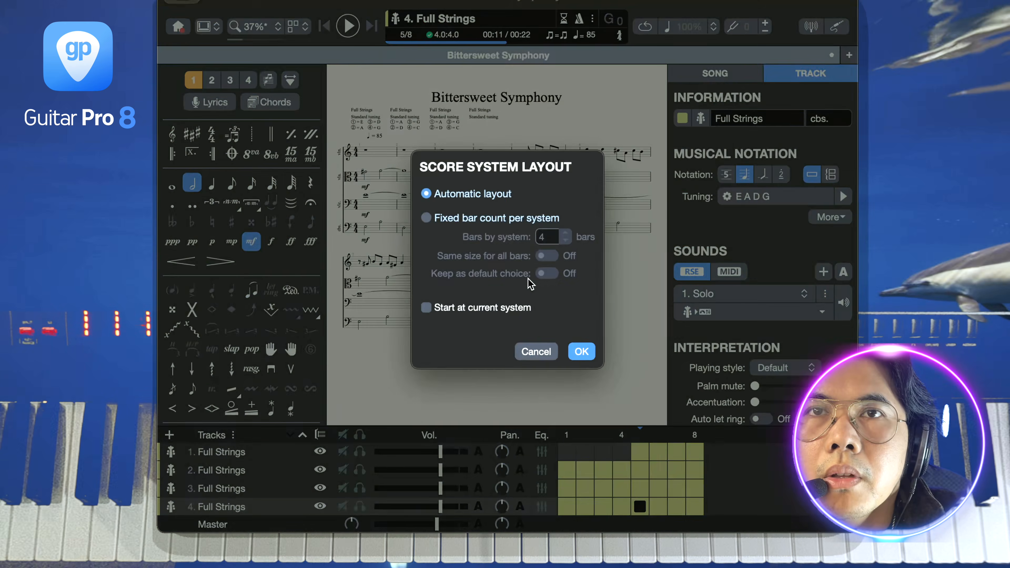
click(497, 218)
click(581, 352)
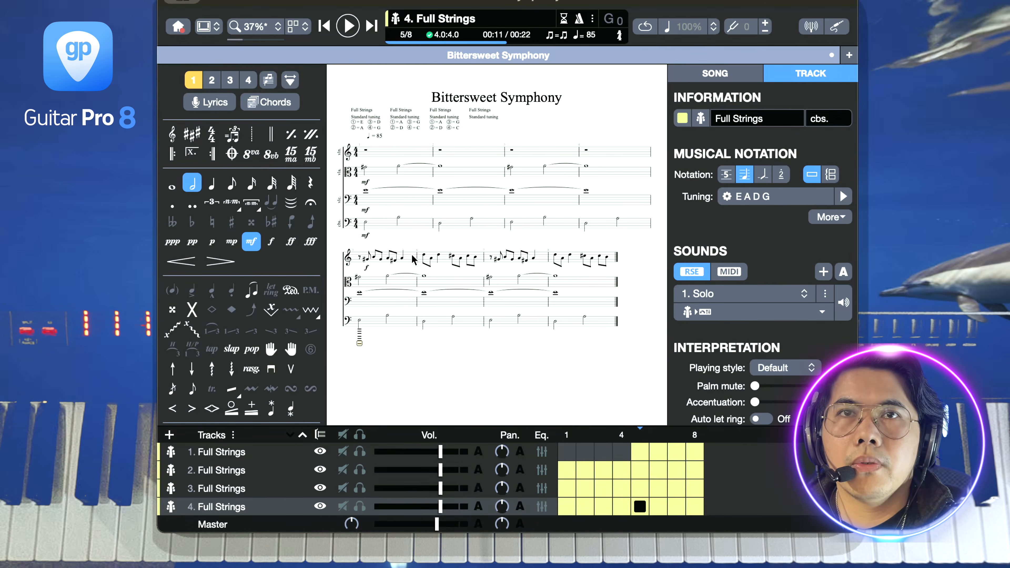
Review the laid-out Bittersweet Symphony score and play back the string arrangement.
scroll(440, 249, down, 2)
scroll(440, 248, up, 2)
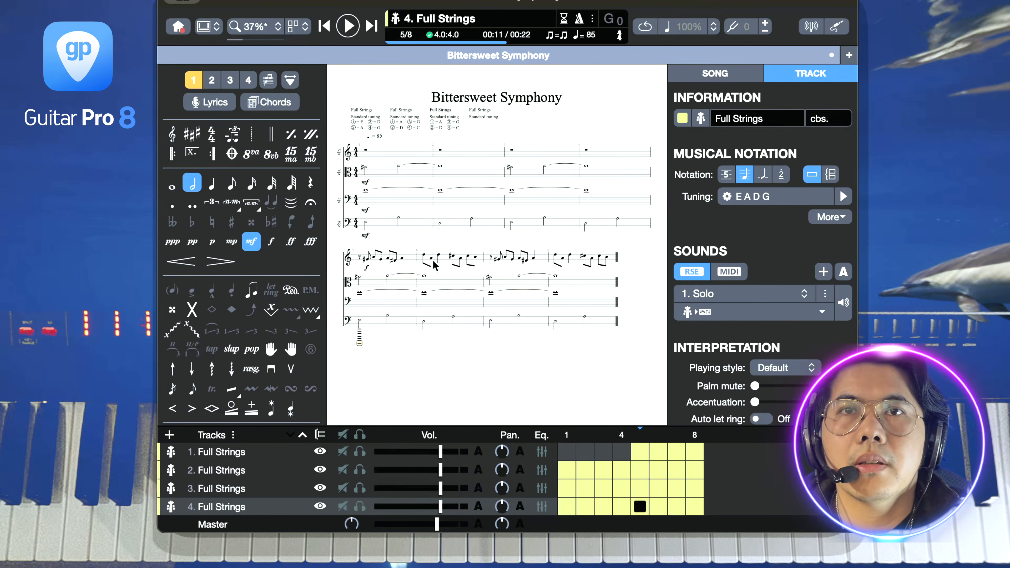
click(352, 28)
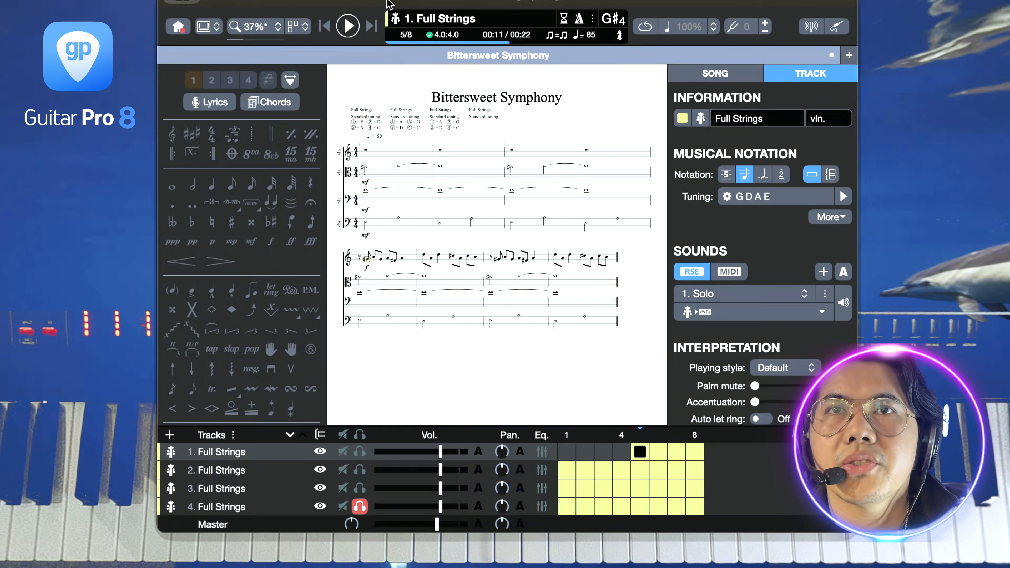
Import the Gonna Fly Now MIDI with the first track assigned to Trumpet, the fourth to Tuba and the fifth to Timpani.
key(super+o)
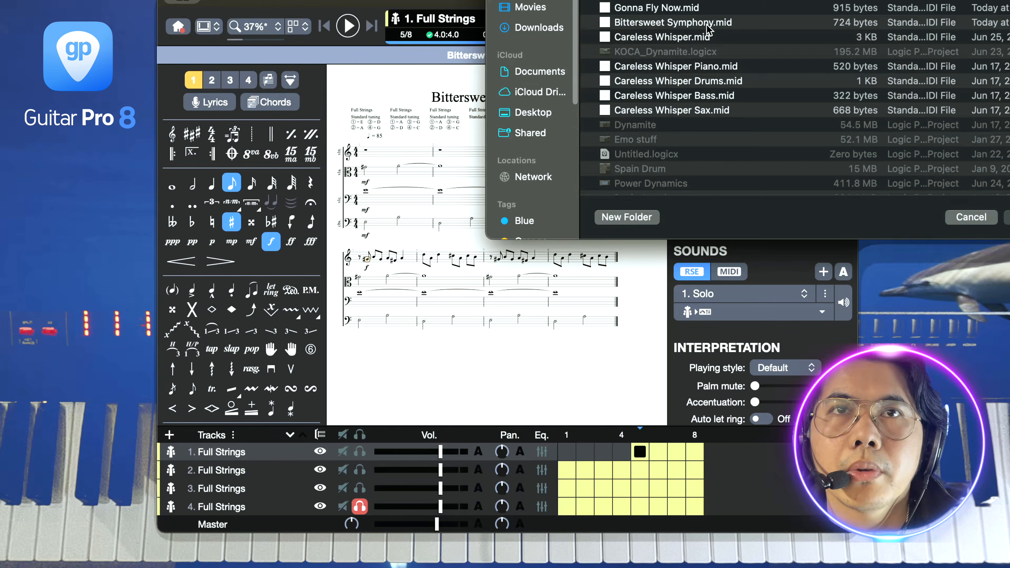
double_click(749, 9)
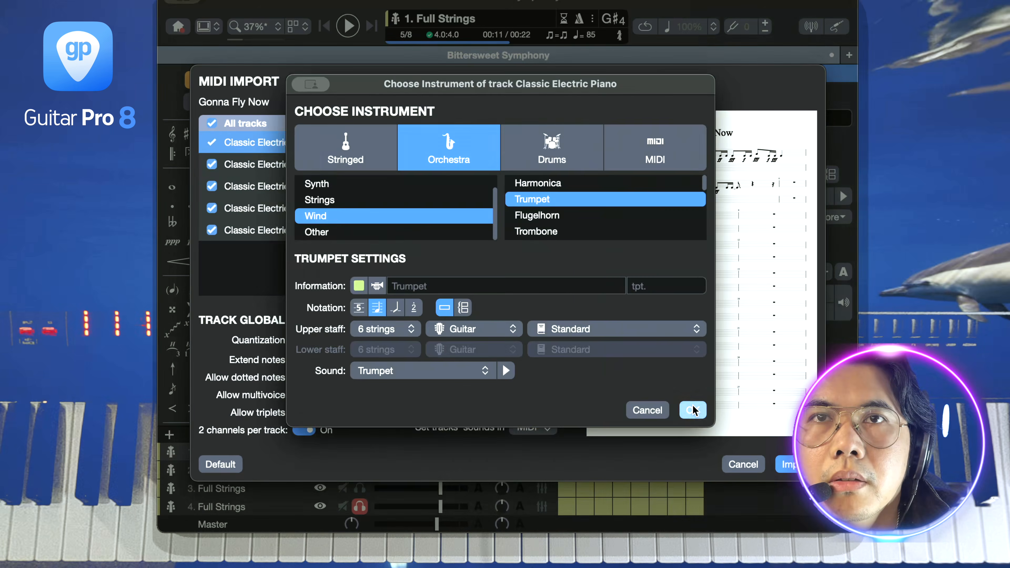
click(692, 410)
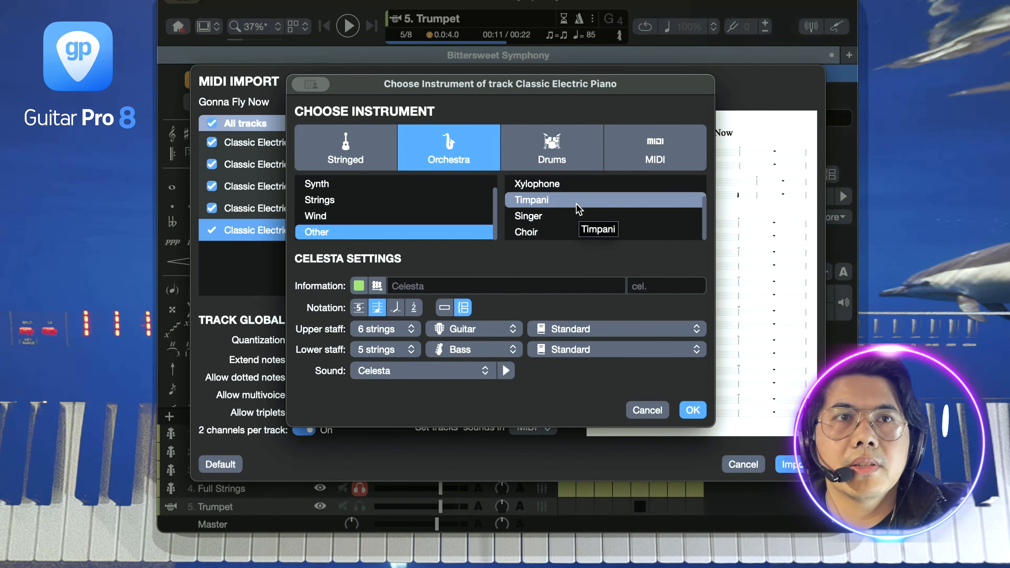
click(579, 207)
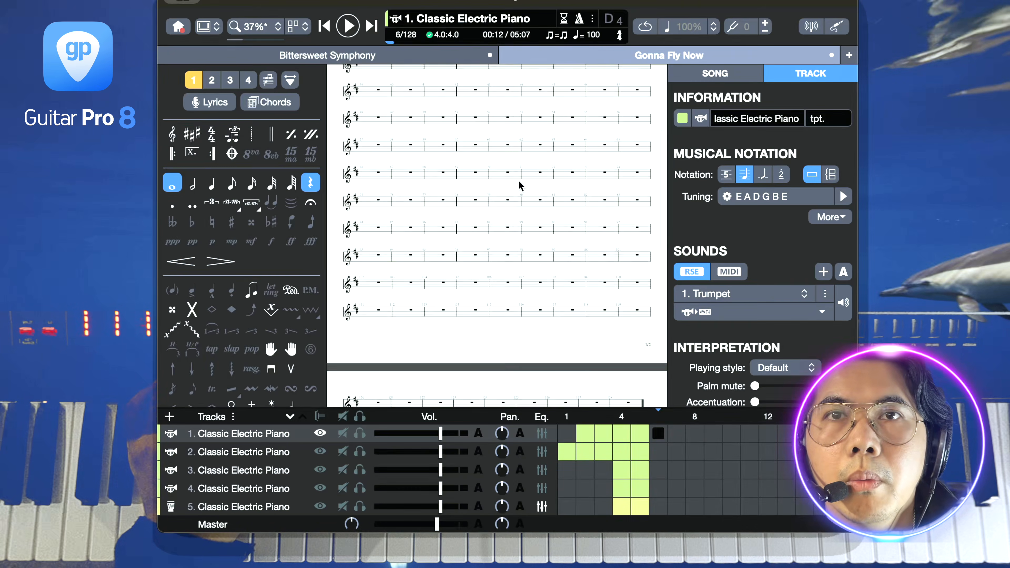
Delete the empty bars from bar 6 onward and lay out all five tracks at 4 bars per system.
scroll(519, 180, down, 5)
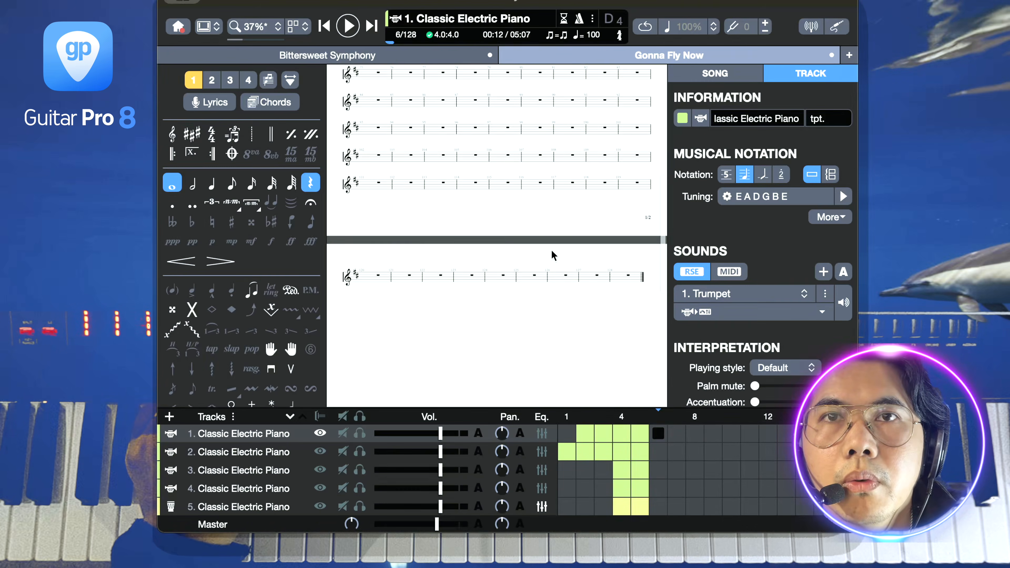
shift+click(619, 249)
right_click(618, 249)
Set the Timpani notes' dynamic to ff and lower the Timpani track's volume.
click(292, 242)
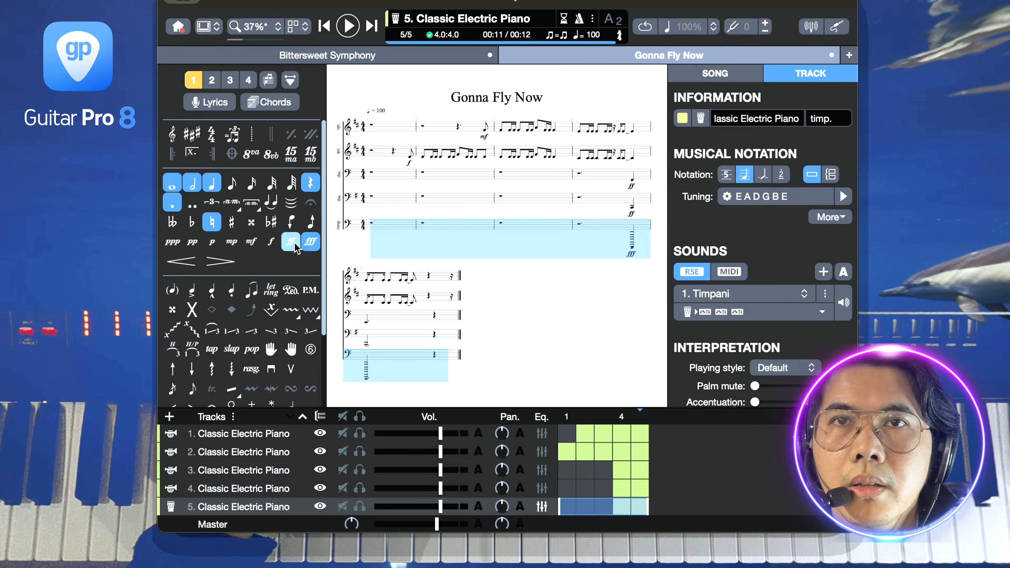
click(438, 488)
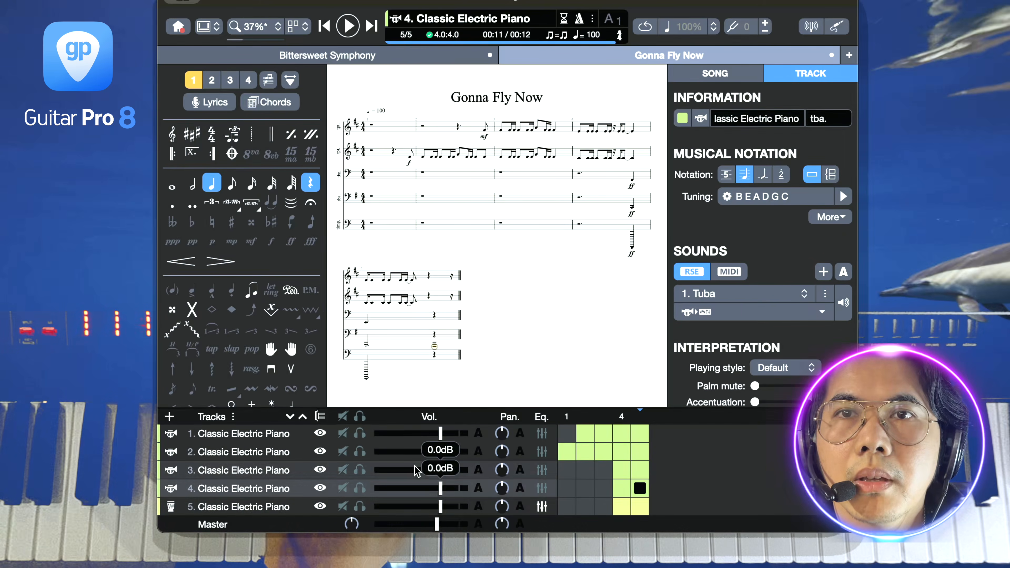
scroll(432, 509, down, 2)
Play back the Gonna Fly Now brass and timpani arrangement from the first bar.
click(627, 489)
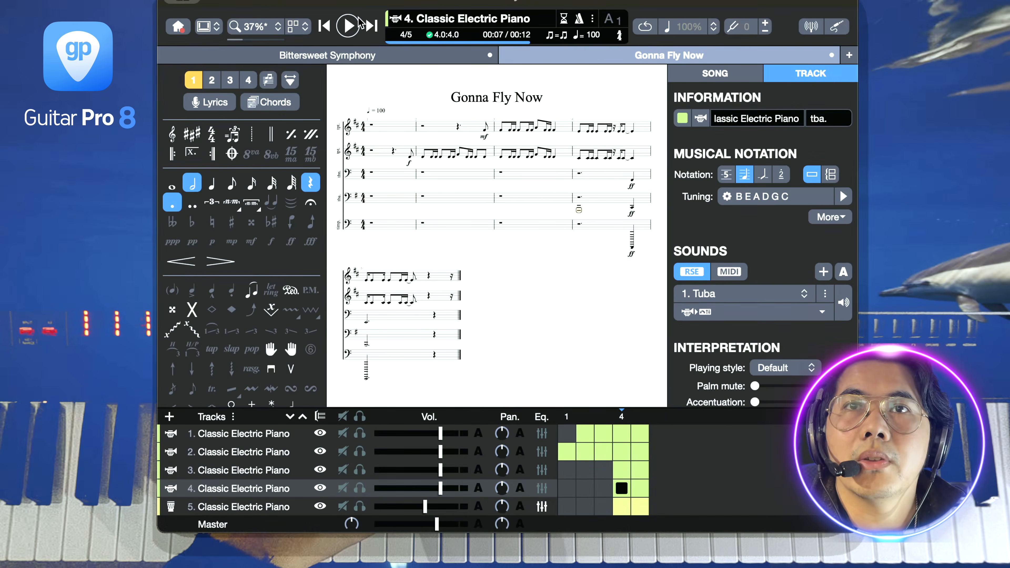
click(324, 26)
click(348, 26)
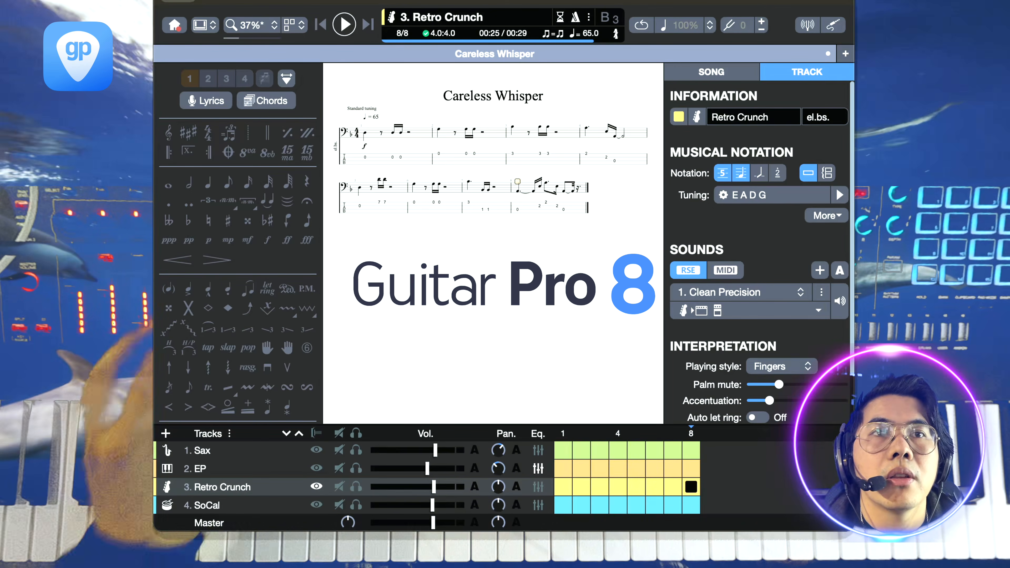
Return from the Careless Whisper score to the home screen, browse the built-in templates and open Funk Orchestra.
click(495, 247)
click(177, 24)
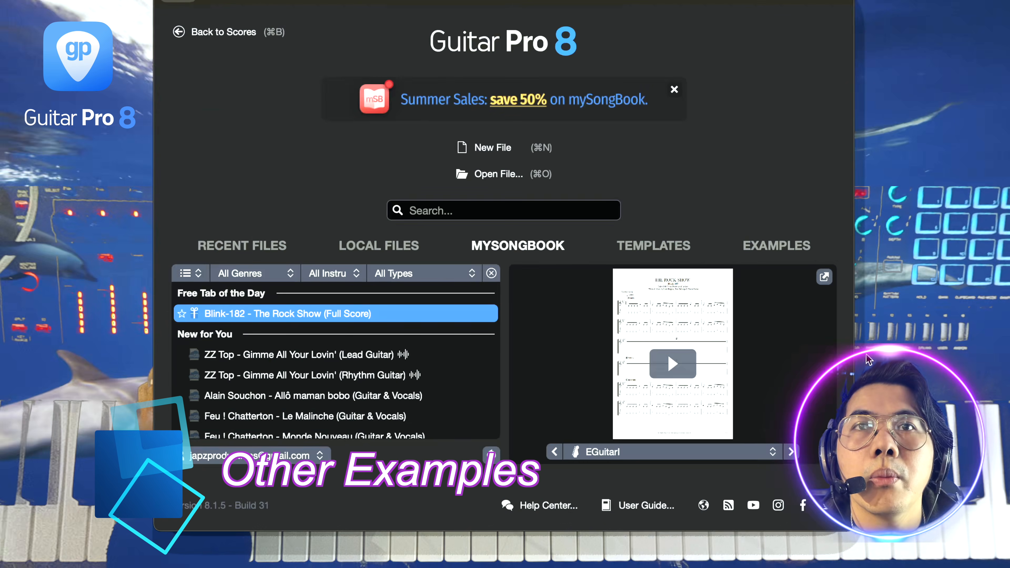
click(661, 253)
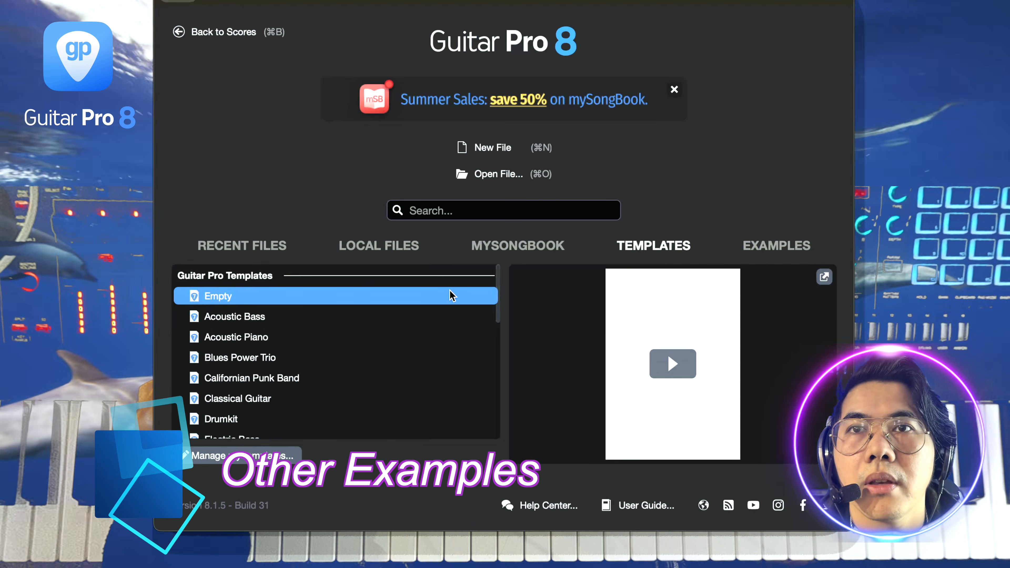
scroll(334, 382, down, 5)
double_click(334, 411)
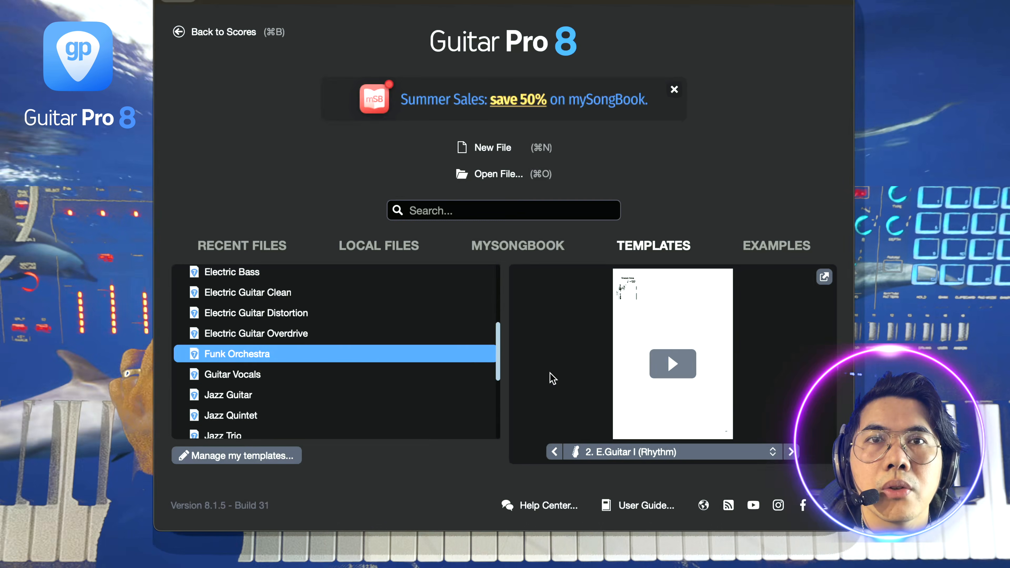
double_click(453, 355)
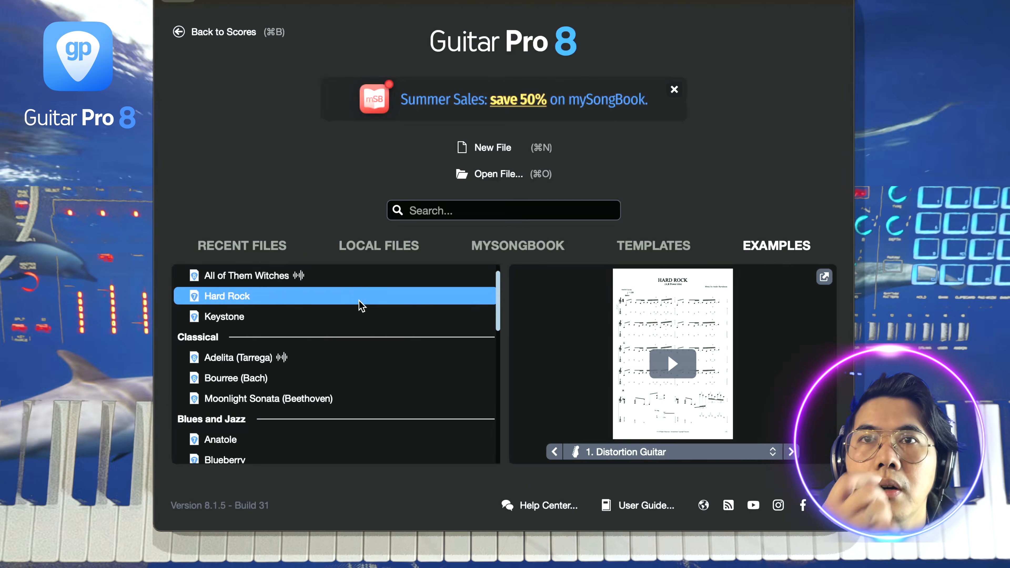
Open the Hard Rock and Blues scores from the built-in examples and play each one.
double_click(358, 294)
click(349, 25)
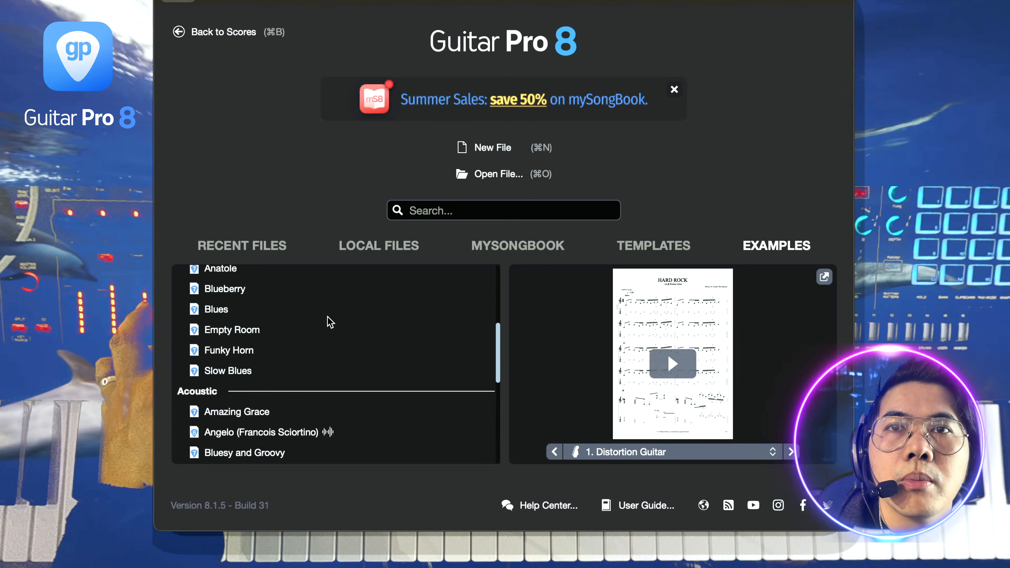
double_click(330, 314)
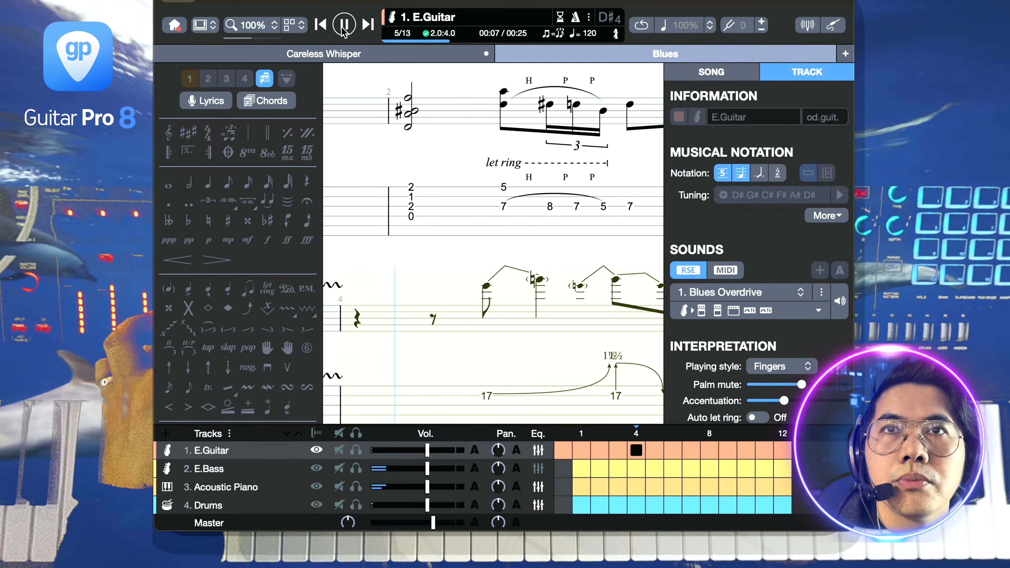
key(space)
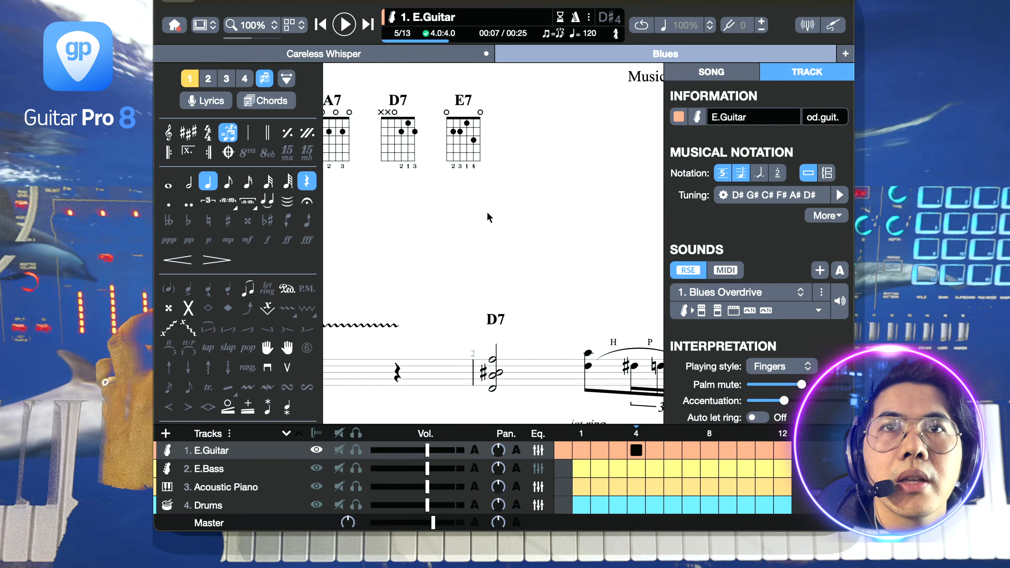
Examine the Blues example's electric guitar notation and tablature, including its chord names, hammer-ons, pull-offs, triplets and bends.
key(Right)
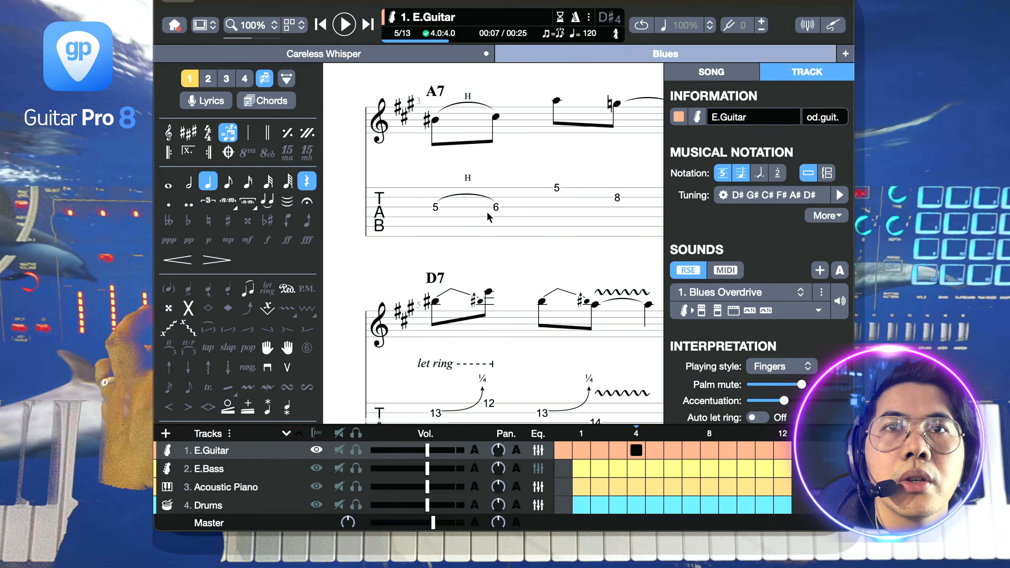
scroll(421, 226, down, 5)
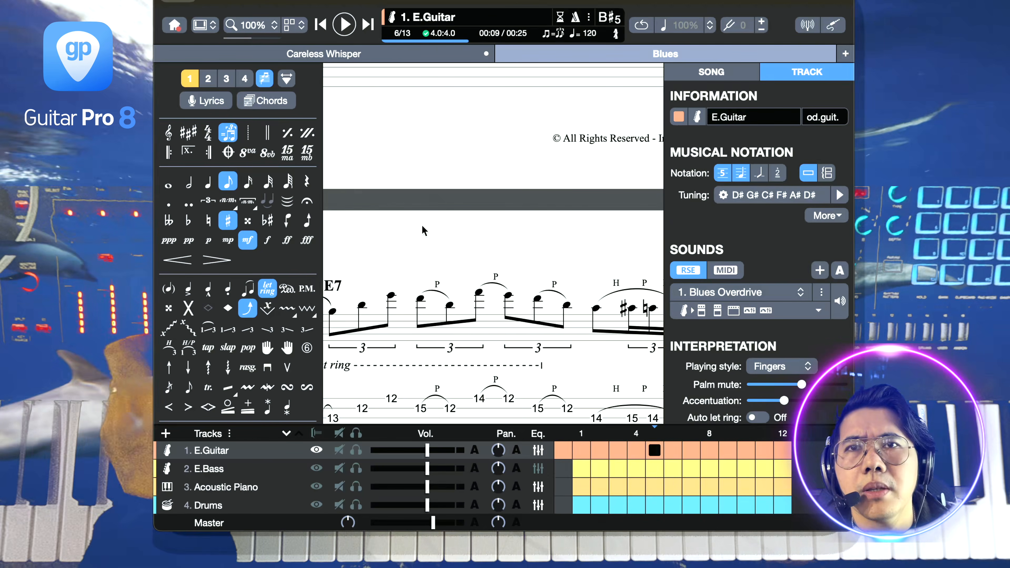
scroll(425, 222, down, 5)
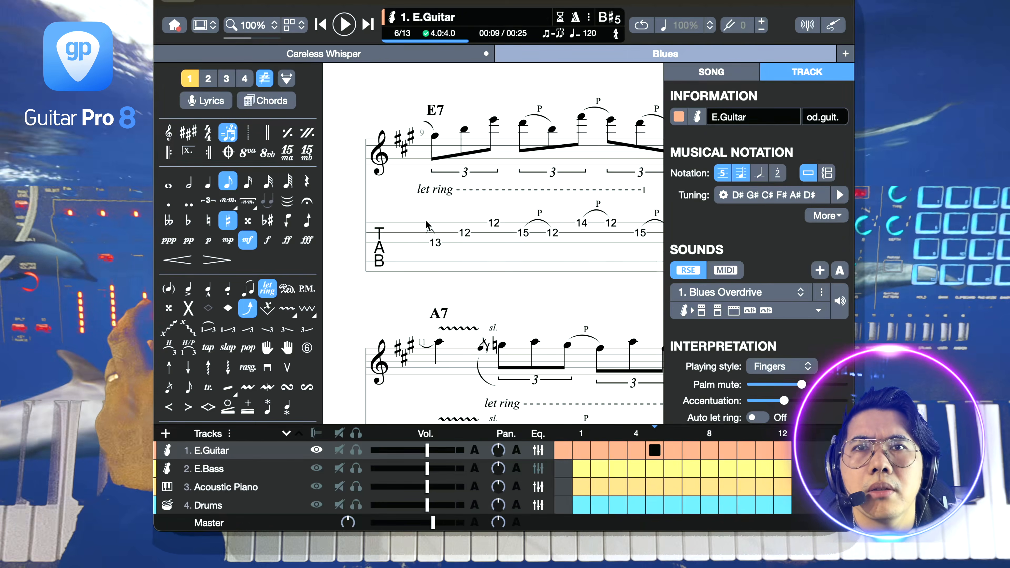
scroll(427, 226, right, 8)
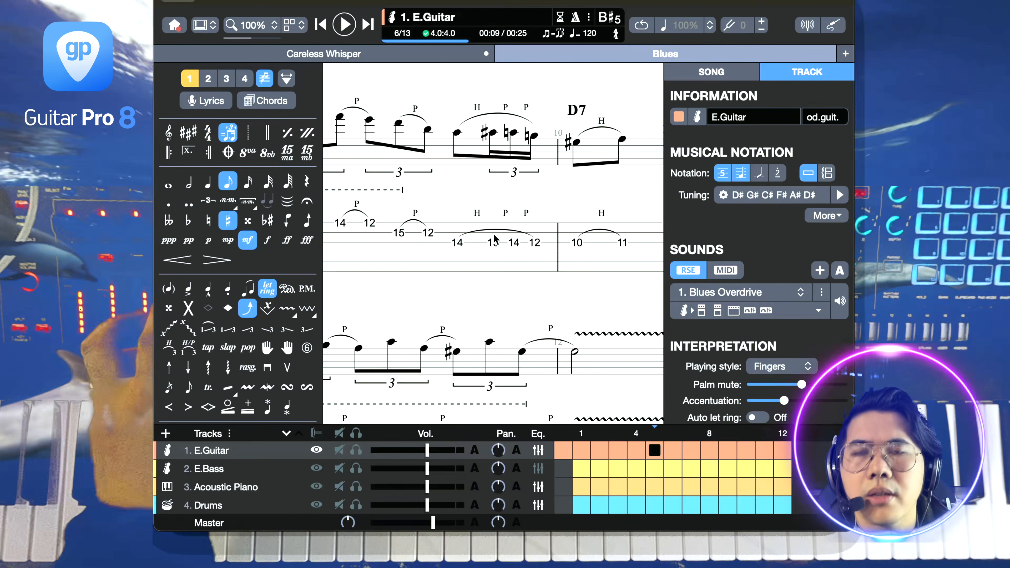
scroll(495, 239, left, 6)
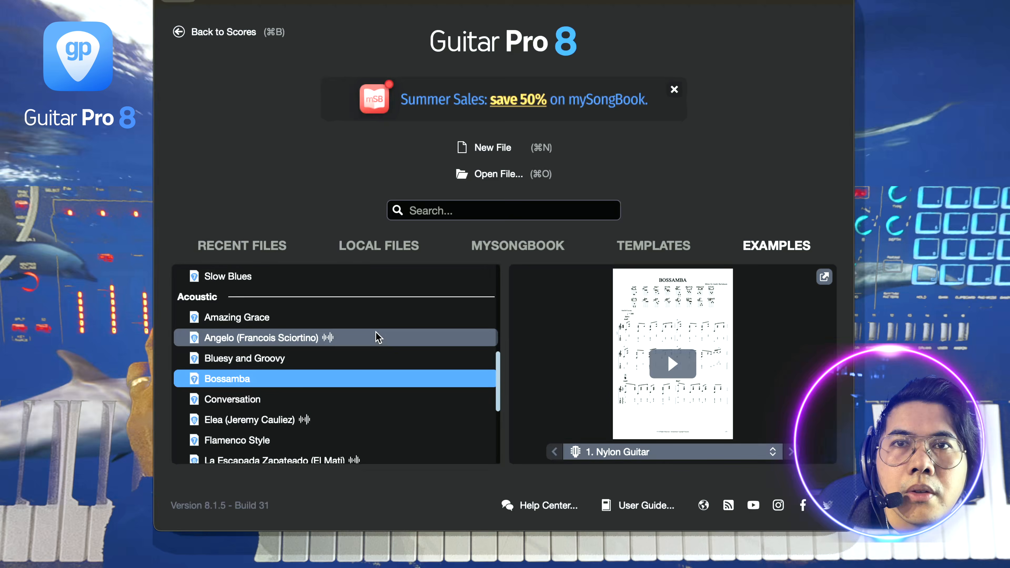
Open the Bluesy and Groovy acoustic example and play its steel guitar score while following the full page.
click(363, 359)
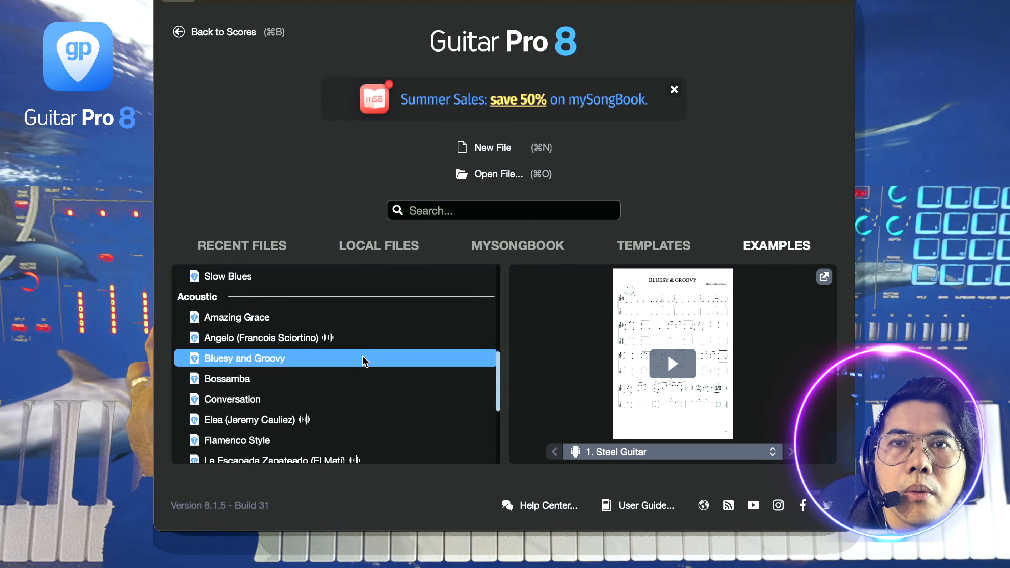
double_click(363, 359)
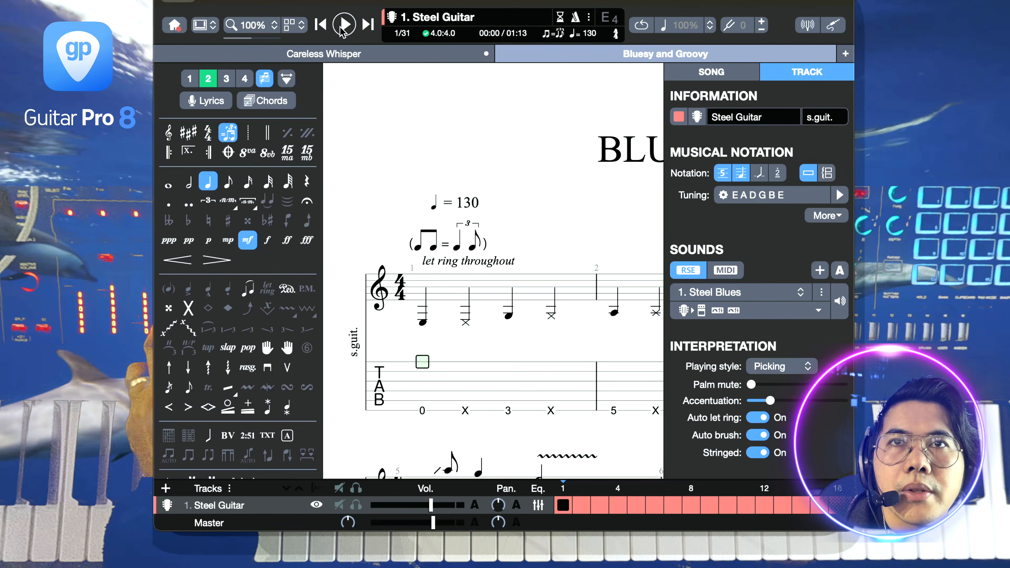
click(344, 25)
click(252, 25)
click(255, 42)
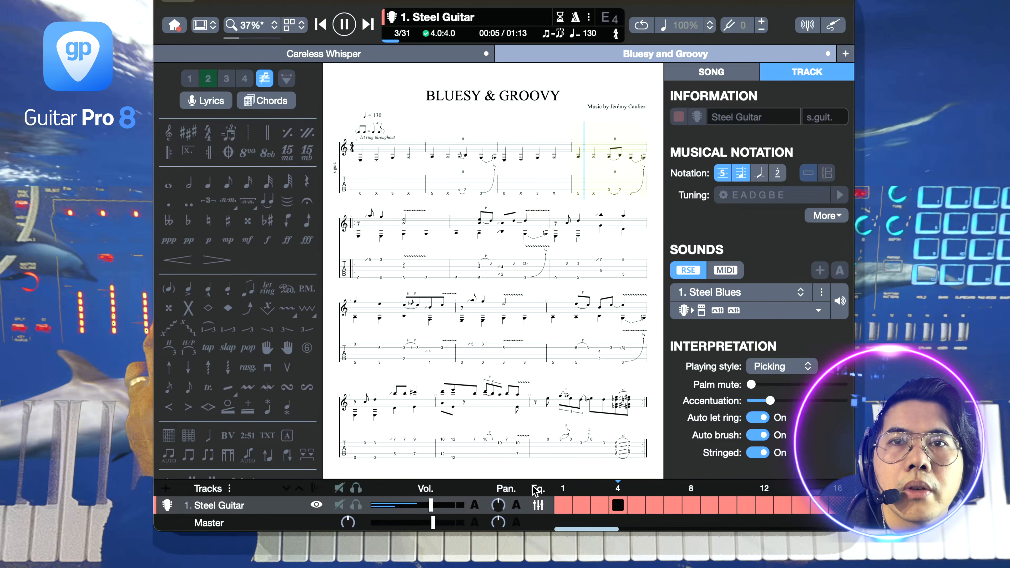
scroll(492, 351, down, 3)
scroll(492, 350, up, 1)
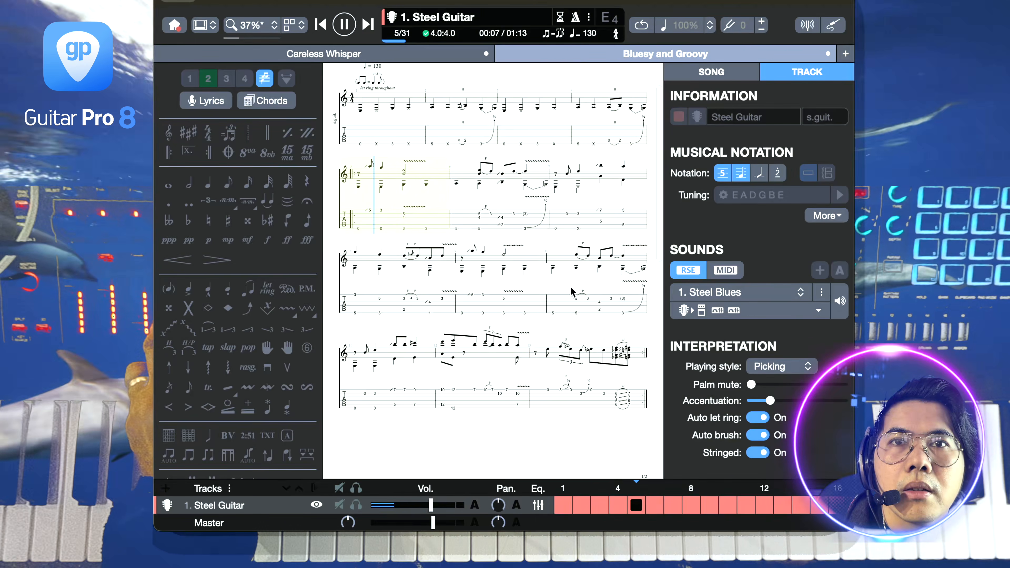